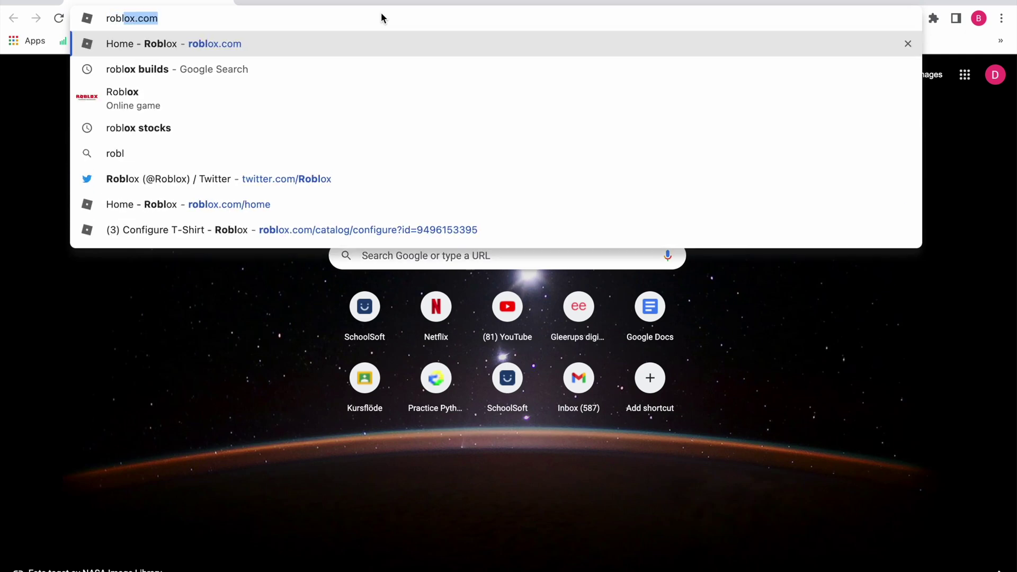
Search the web for "roblox builds" and look through the image results
type("builds")
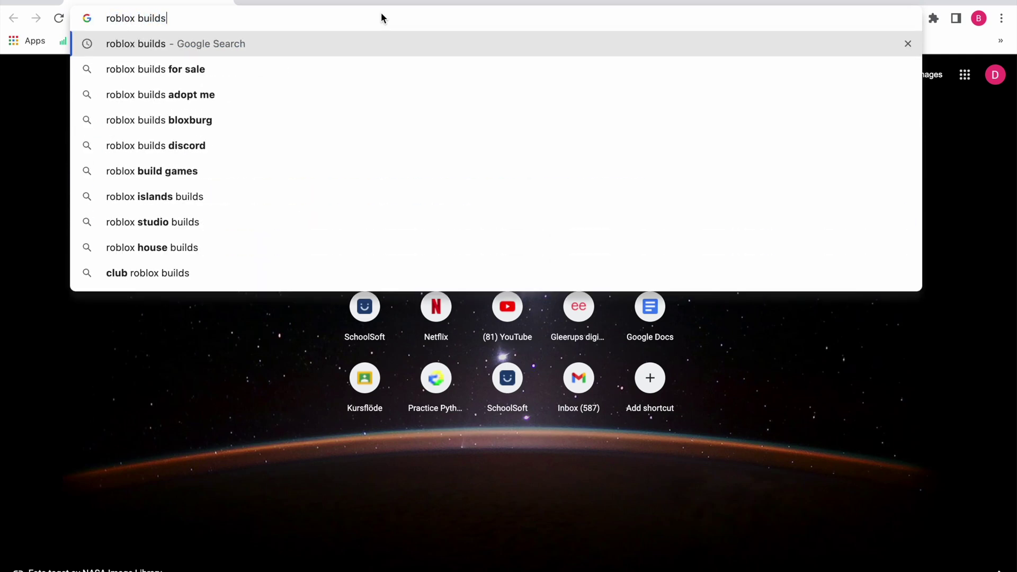
key("Return")
left_click(193, 136)
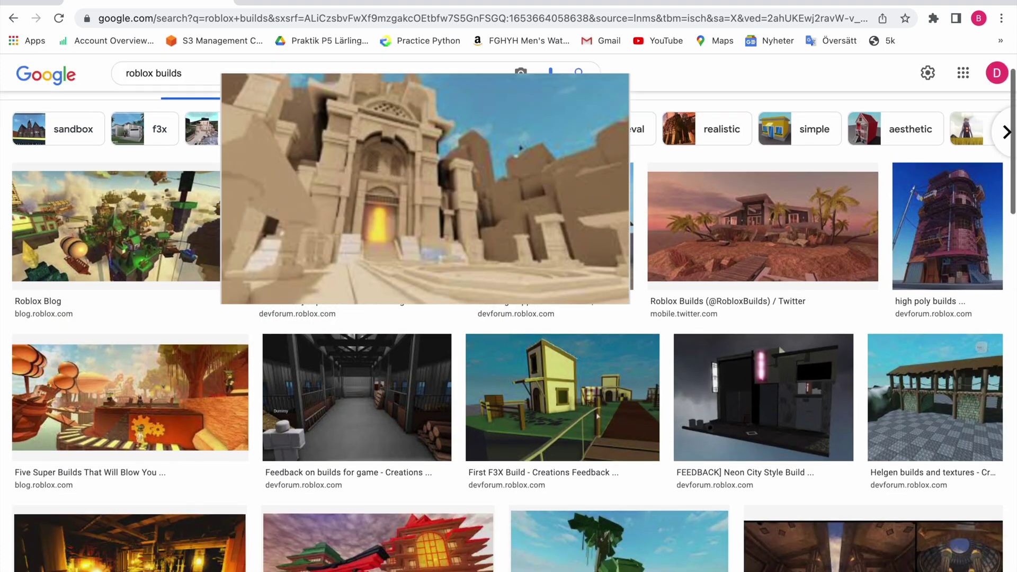
left_click(360, 276)
left_click(591, 126)
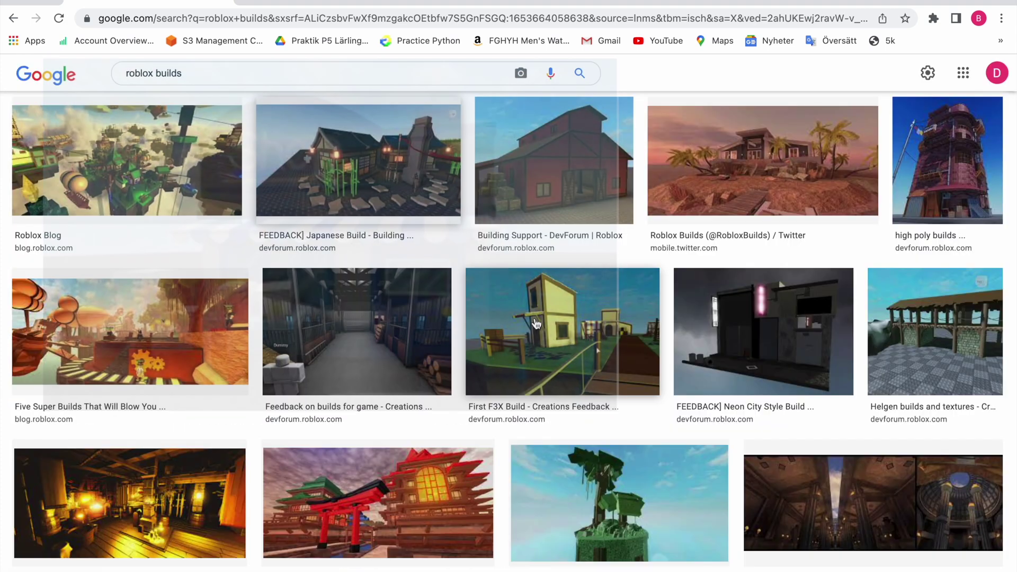
scroll(402, 474, "down", 2)
Write "LETS GET TO BUILDING!" in the address field of a new browser tab
key("super+t")
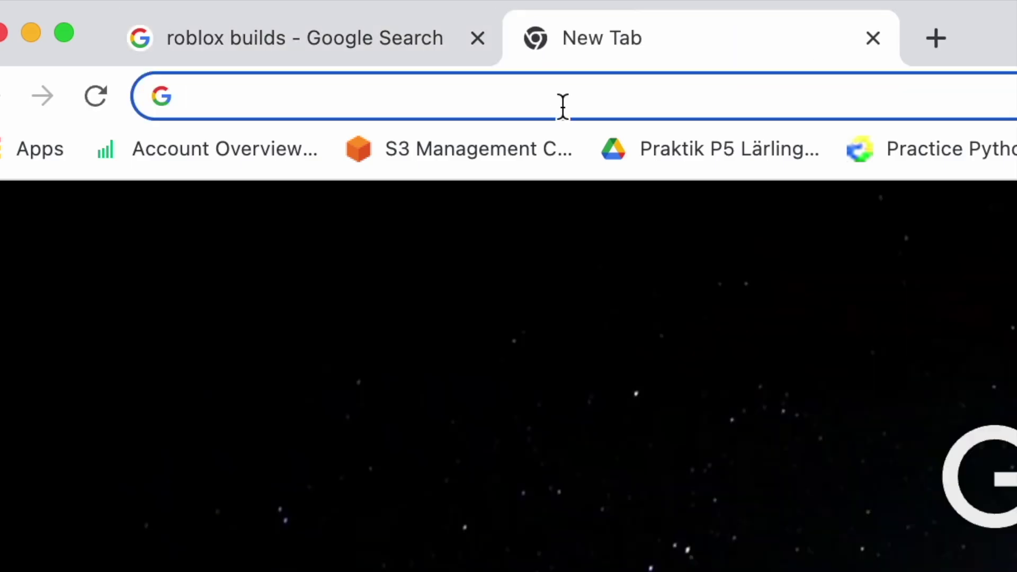
type("LETS ")
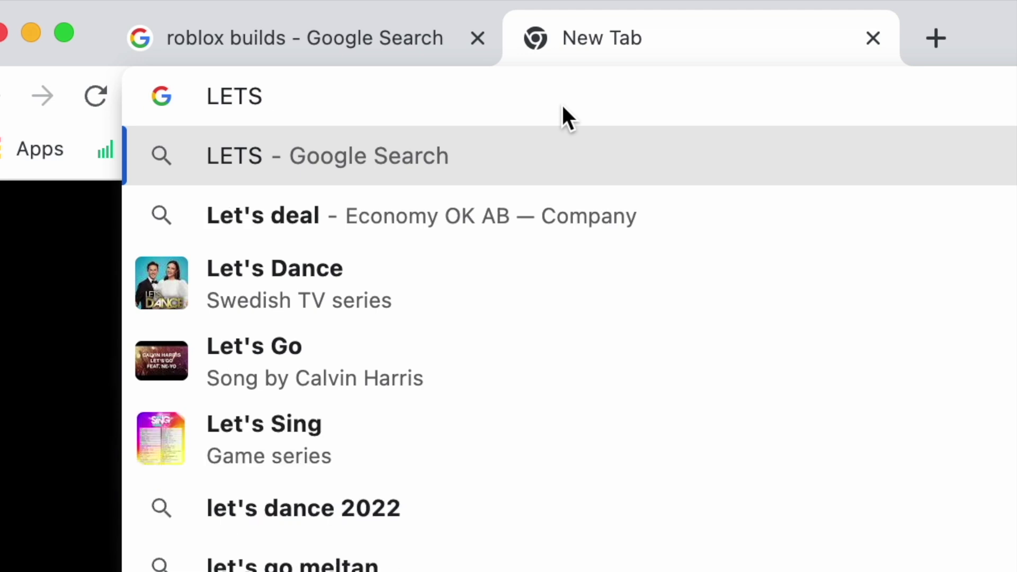
type("GET TO BUI")
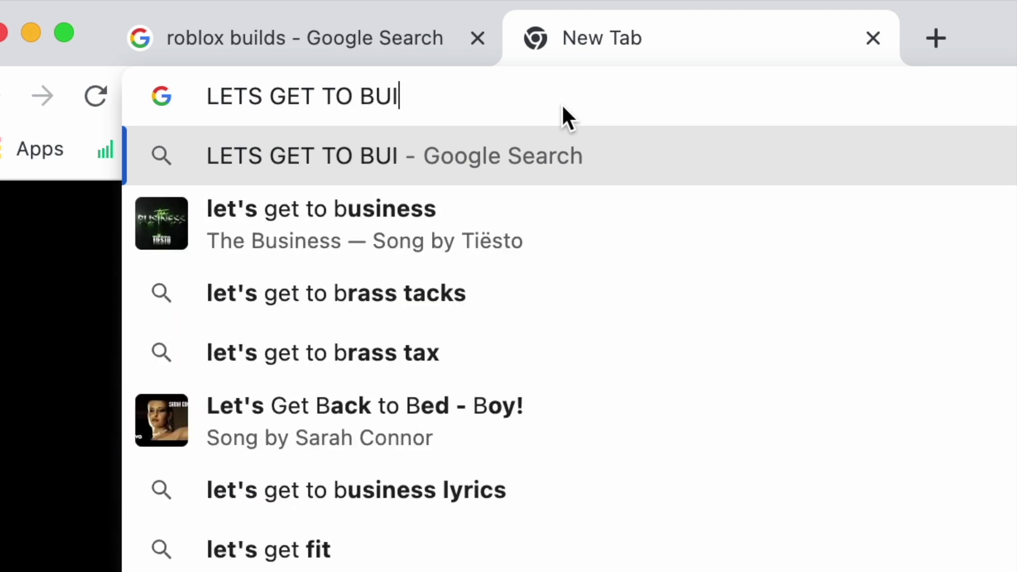
type("KD")
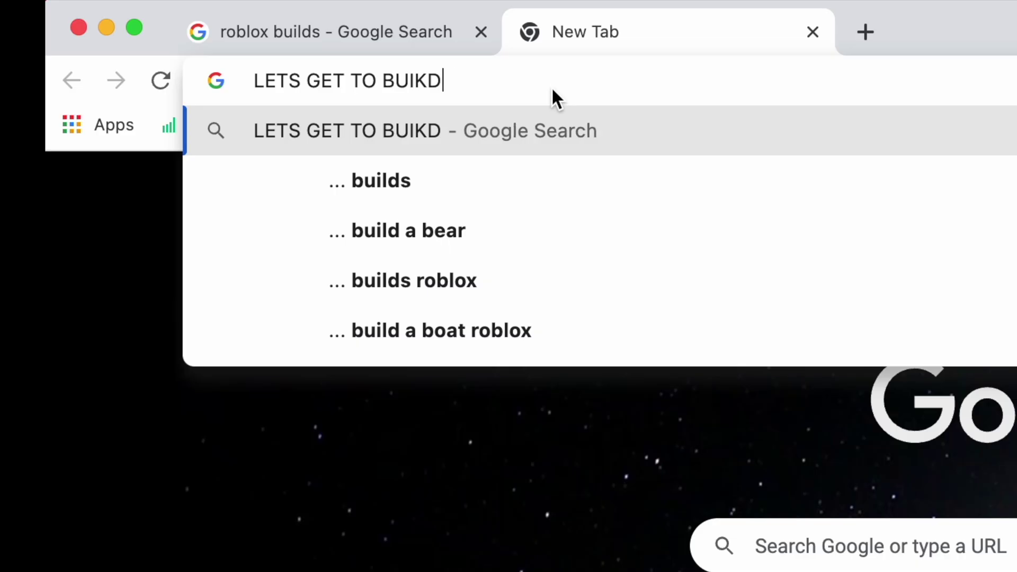
key("BackSpace")
key("BackSpace")
type("LDING")
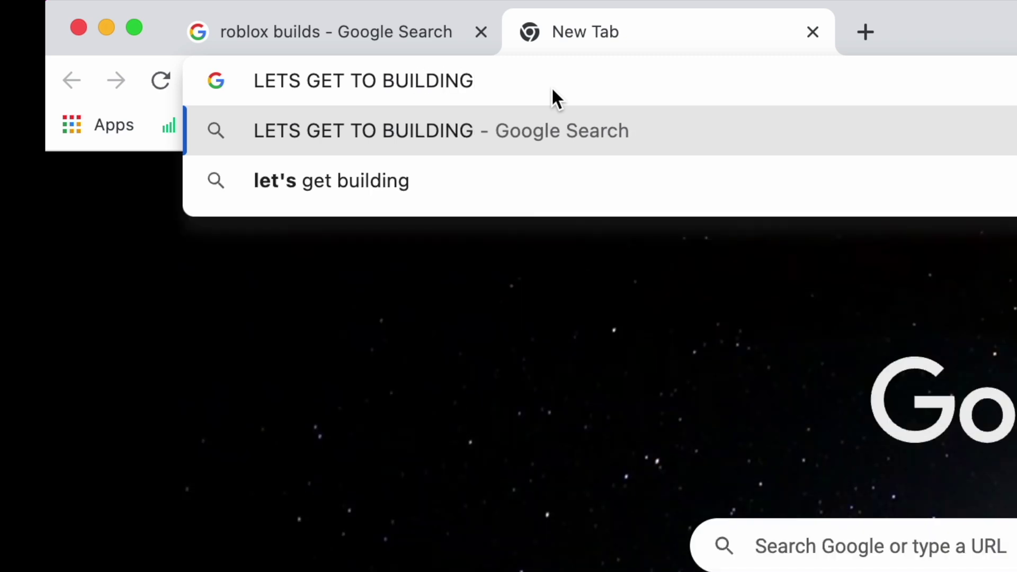
type("!")
key("ctrl+super+space")
key("Escape")
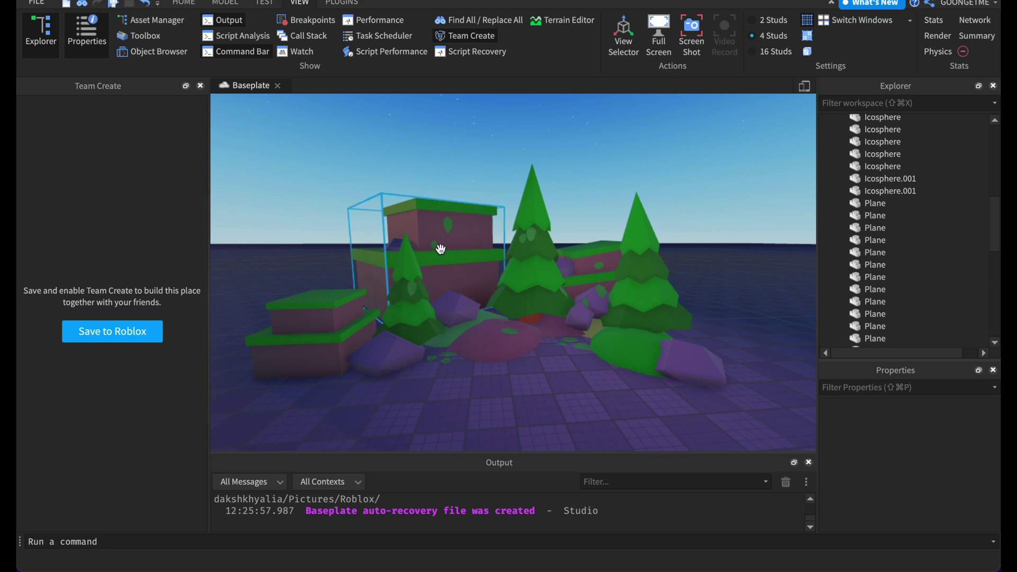
Look at the low-poly tree and rock scene in Roblox Studio, and switch to Blender
right_click_drag(549, 183, 549, 183)
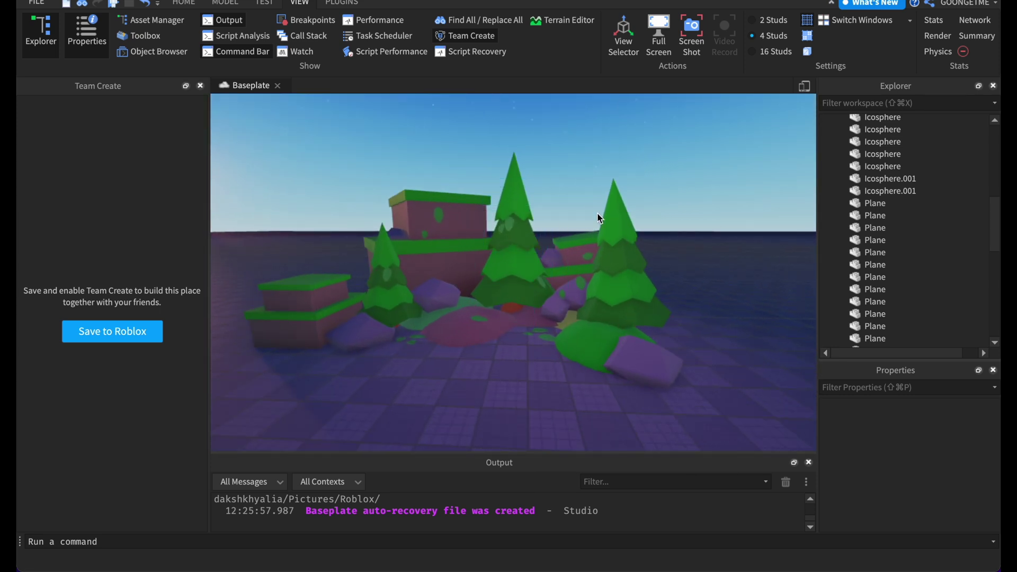
mouse_move(824, 563)
left_click(870, 557)
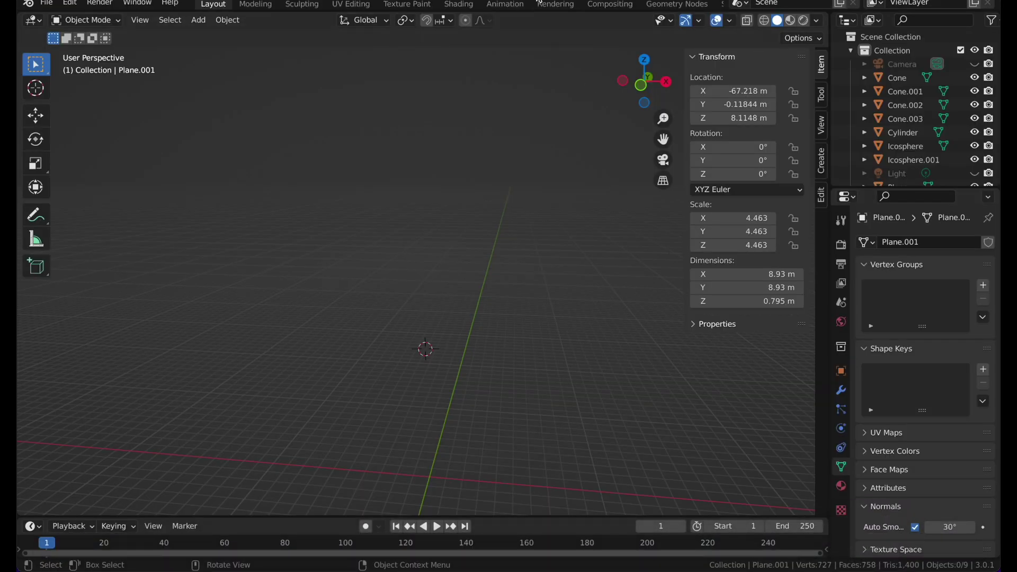
Add a cone mesh and inset its base face by about 0.46 m
key("shift+a")
mouse_move(388, 205)
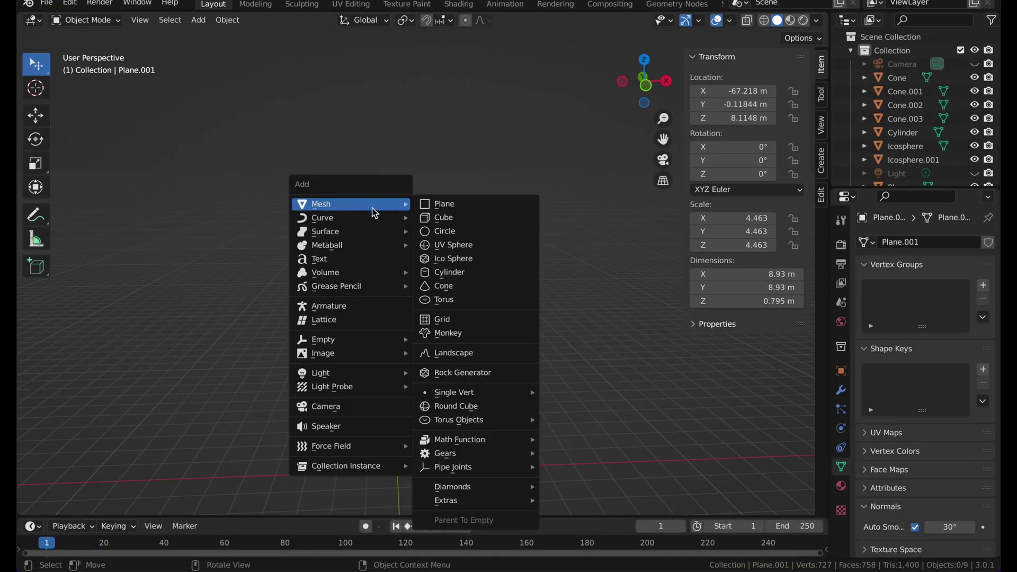
left_click(454, 290)
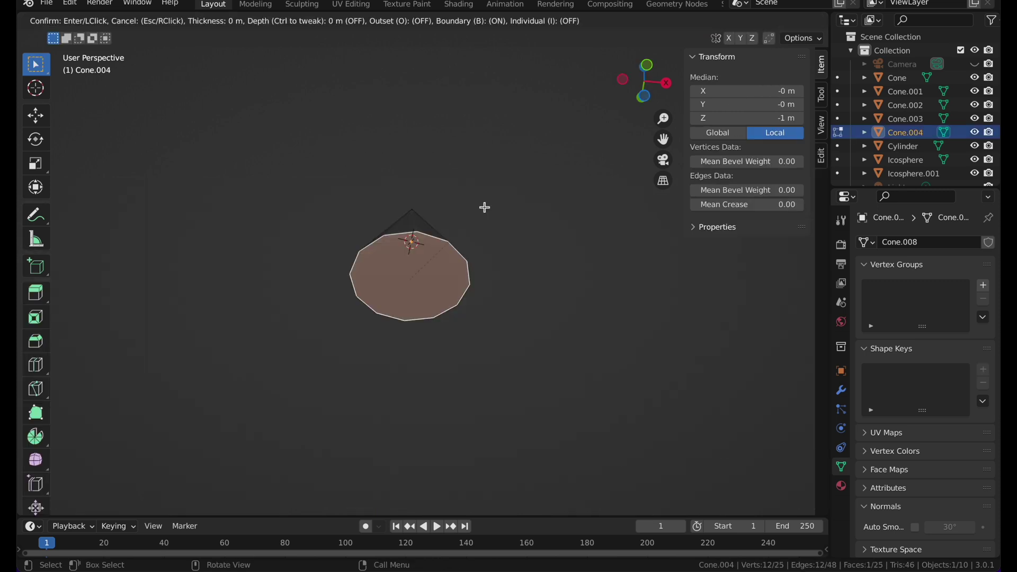
left_click(476, 219)
key("s")
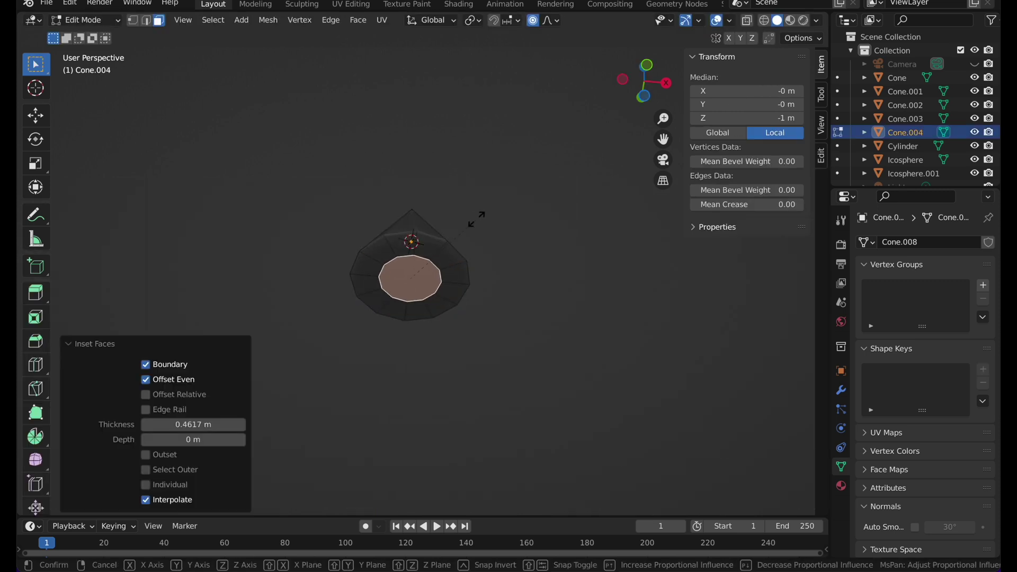
key("x")
key("0")
key("Return")
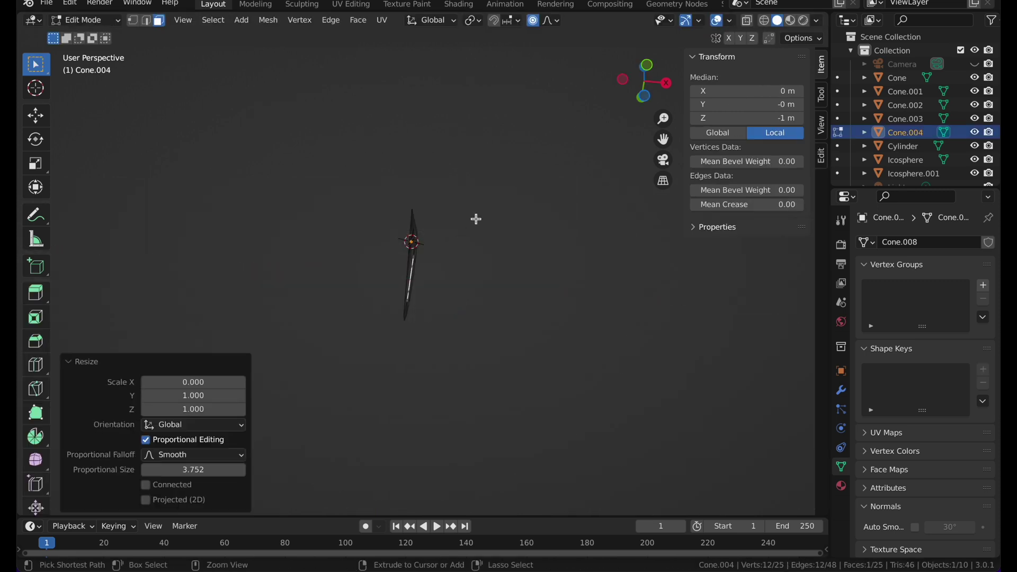
key("ctrl+z")
Turn off proportional editing and scale the inset base face to 0 along X and along Y
left_click(533, 21)
key("s")
key("x")
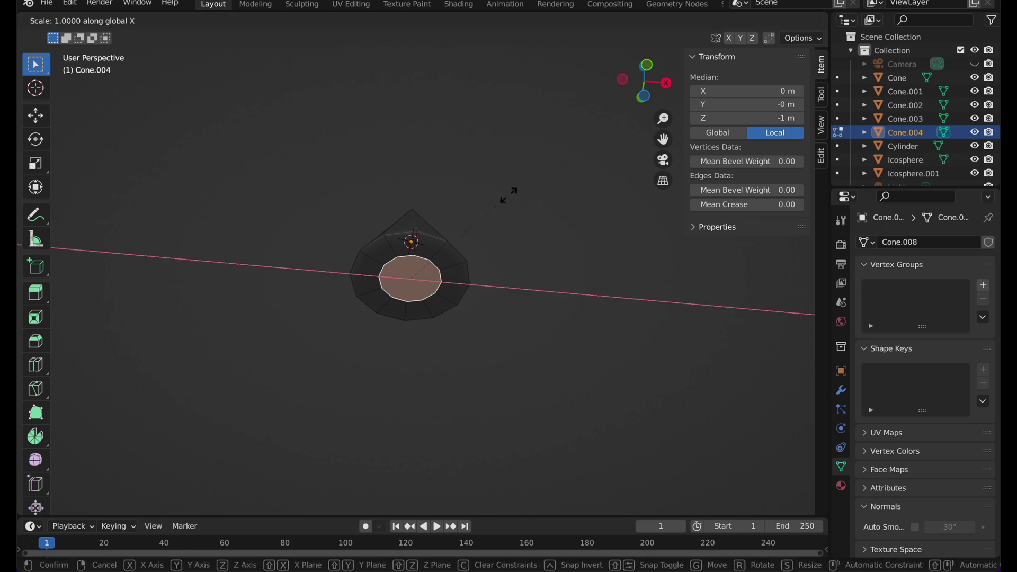
key("Return")
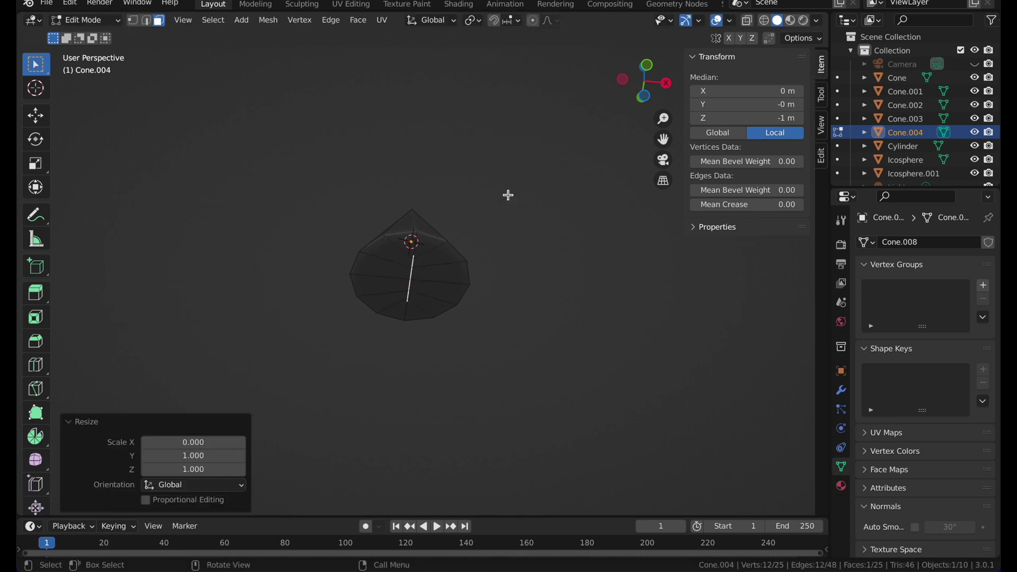
key("s")
key("y")
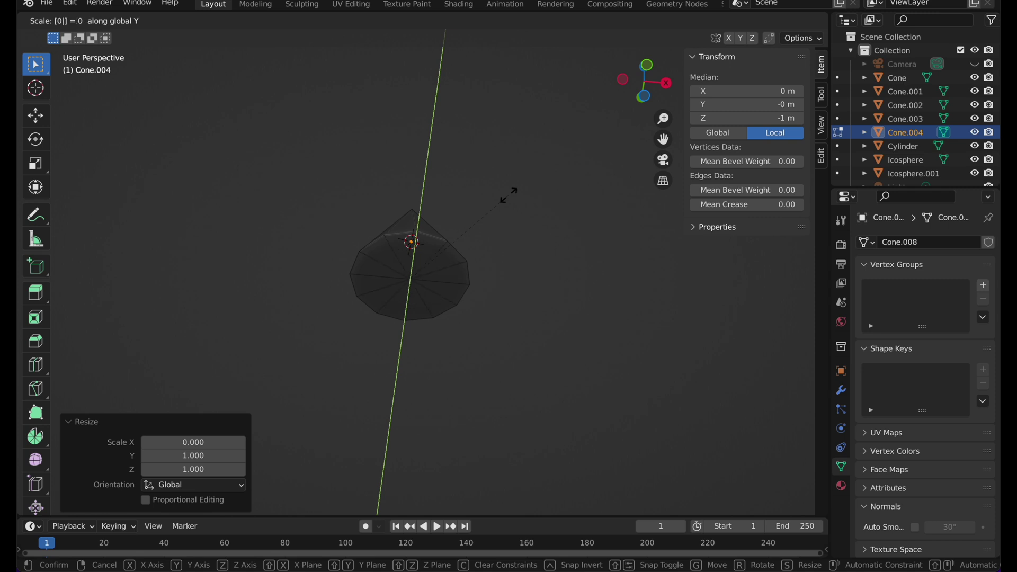
key("Escape")
key("ctrl+z")
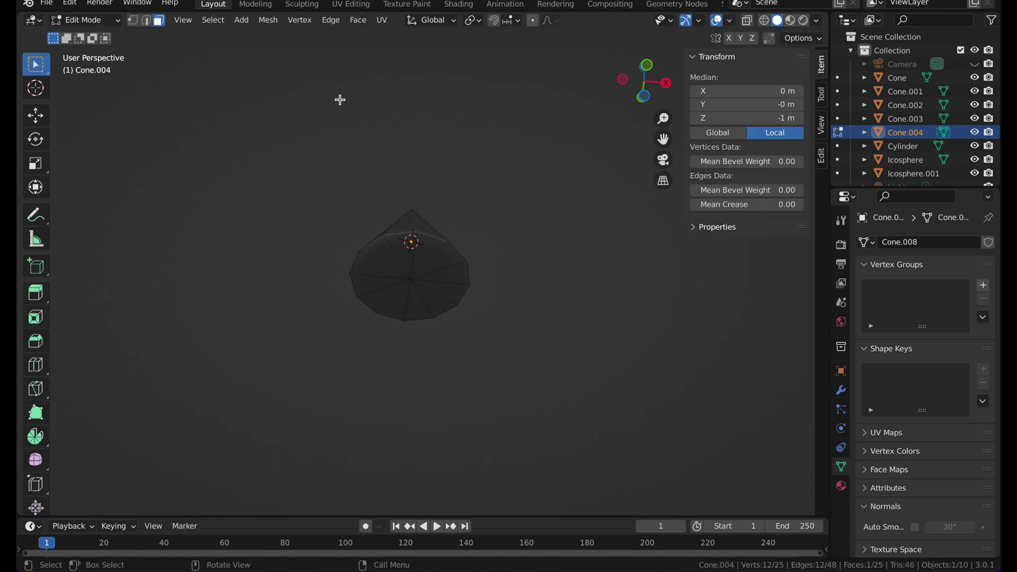
Merge all of the cone's vertices by distance and return to Object Mode
key("a")
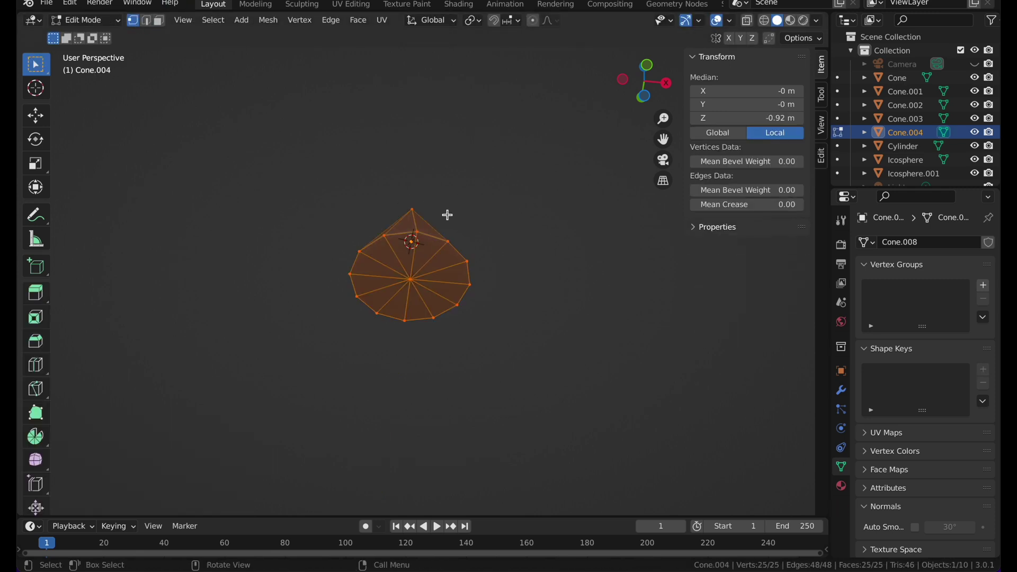
key("m")
left_click(451, 222)
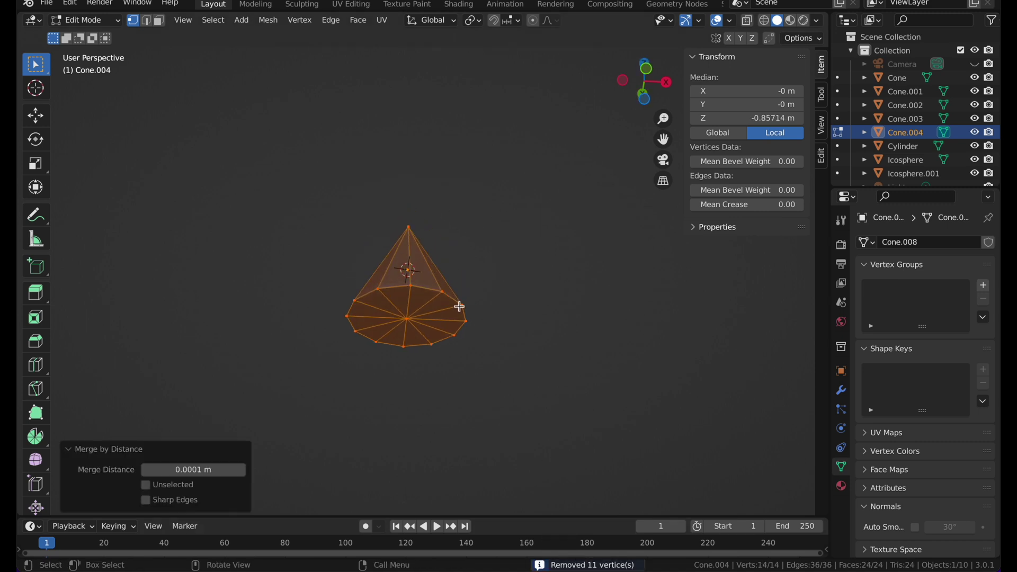
scroll(460, 306, "up", 2)
key("Tab")
scroll(461, 309, "down", 3, "shift")
scroll(461, 310, "up", 2, "ctrl")
Select every other vertex of the cone's base loop with Checker Deselect and lower them about 0.36 m along Z
key("Tab")
left_click(382, 258, "alt")
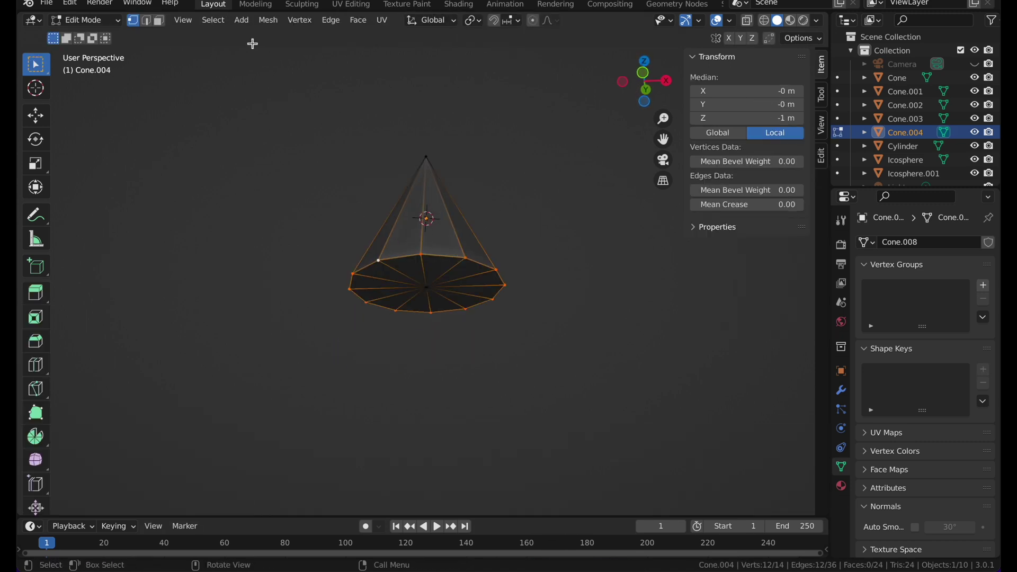
left_click(214, 27)
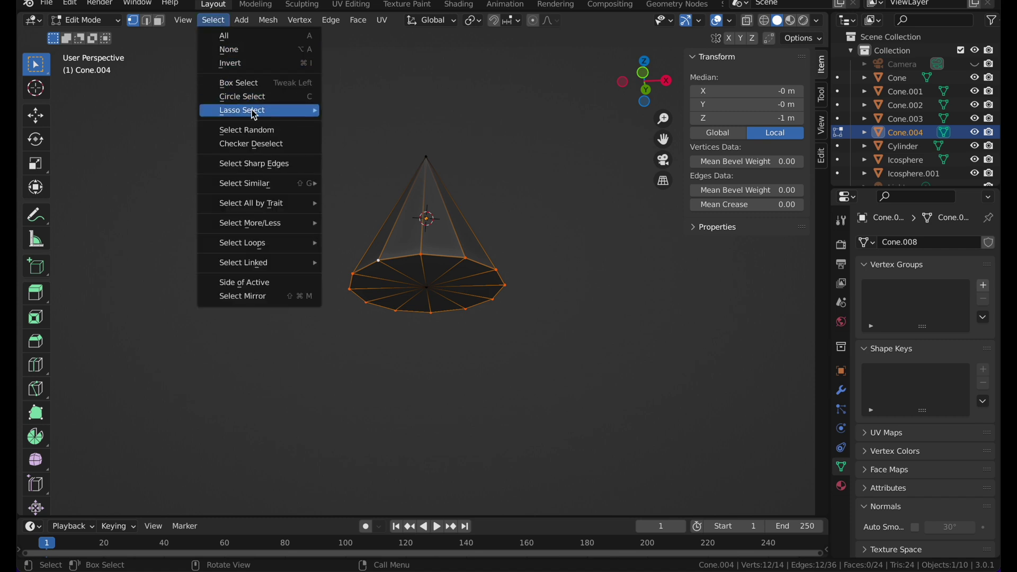
left_click(256, 144)
middle_click_drag(411, 175, 413, 176)
key("g")
key("z")
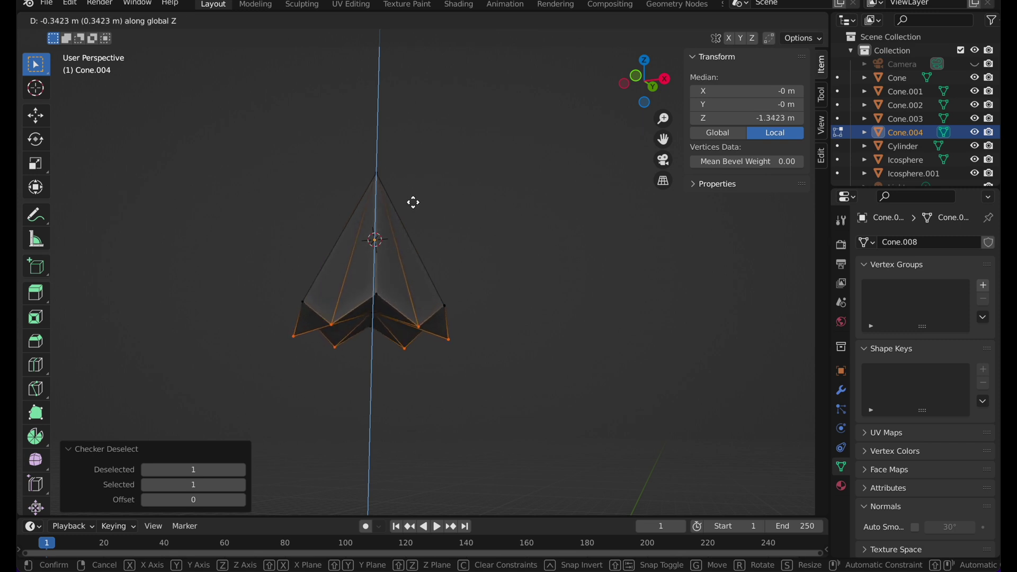
left_click(413, 204)
middle_click_drag(412, 204, 413, 204)
key("Tab")
key("Tab")
key("Tab")
In front view, duplicate the zigzag cone and lower the copy about 1 m along Z
left_click(644, 98)
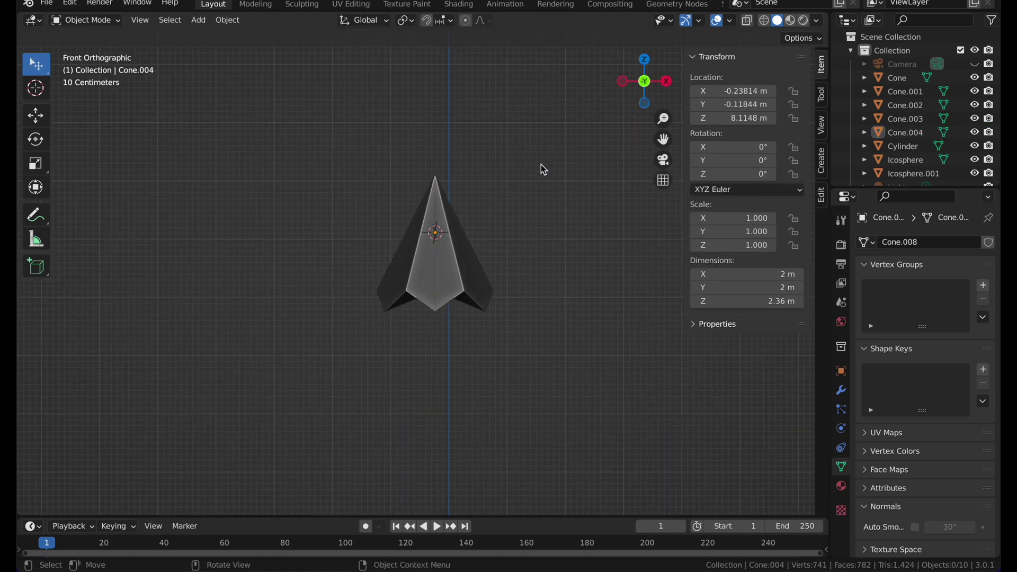
left_click(453, 255)
key("shift+d")
right_click(494, 214)
key("g")
key("z")
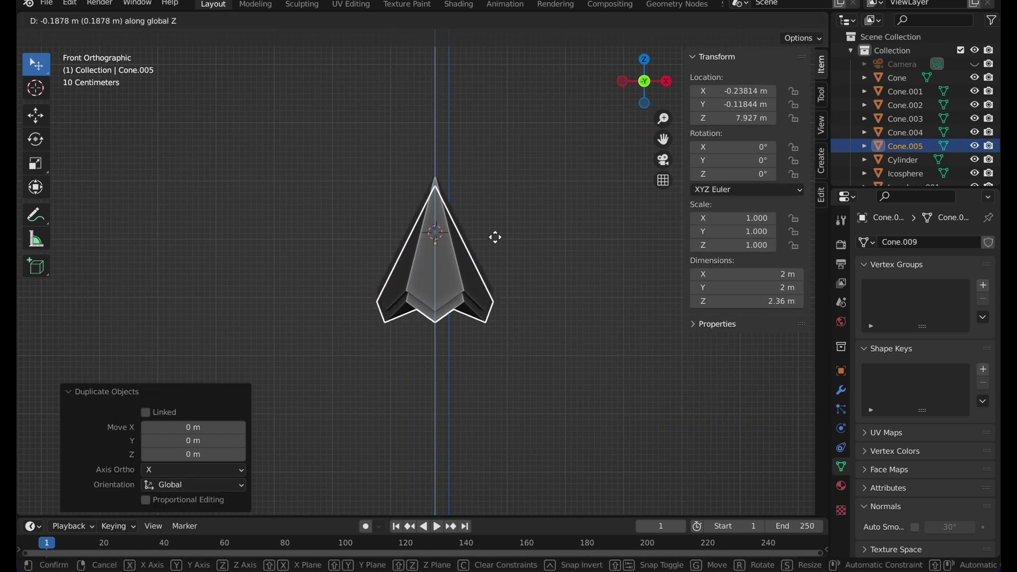
left_click(514, 271)
Scale the second tier up by about 1.3 and flatten it along Z to a Z scale of about 1.12
key("s")
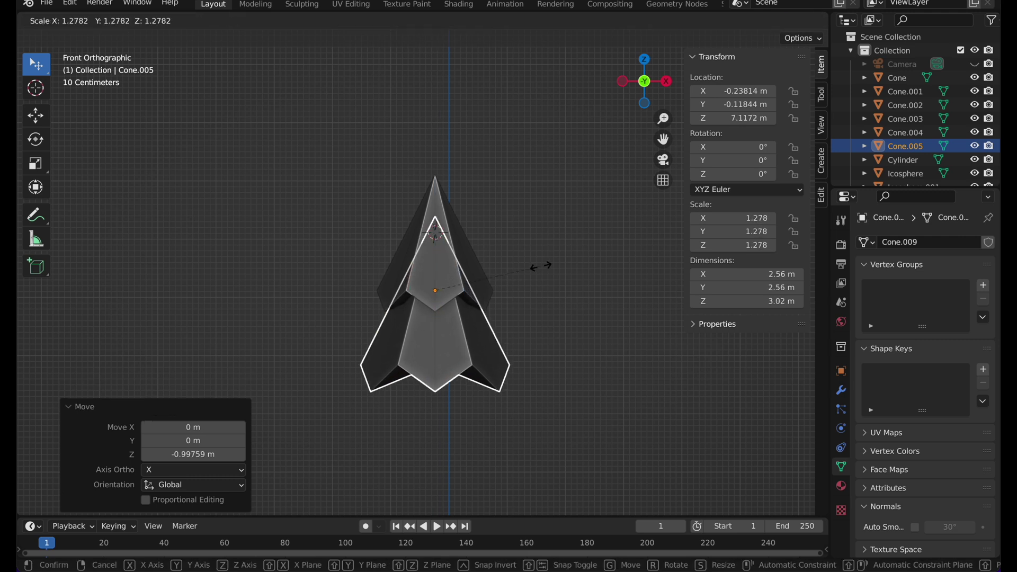
left_click(543, 266)
key("s")
key("z")
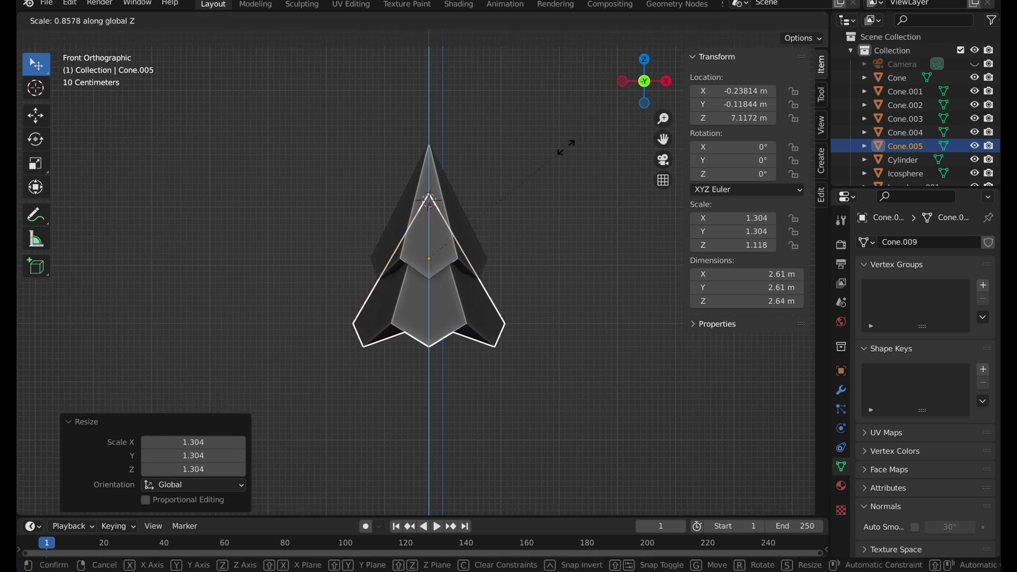
left_click(566, 147)
middle_click_drag(526, 189, 530, 161, "shift")
left_click(514, 262)
middle_click_drag(515, 262, 518, 235, "shift")
Lower the second tier by about 0.09 m along Z
left_click(469, 270)
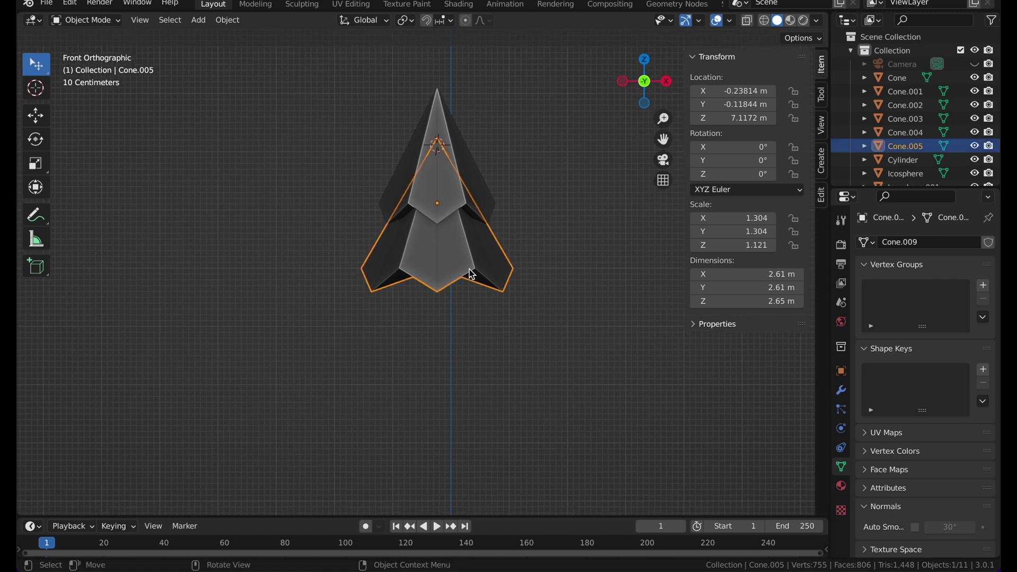
key("g")
key("z")
left_click(499, 267)
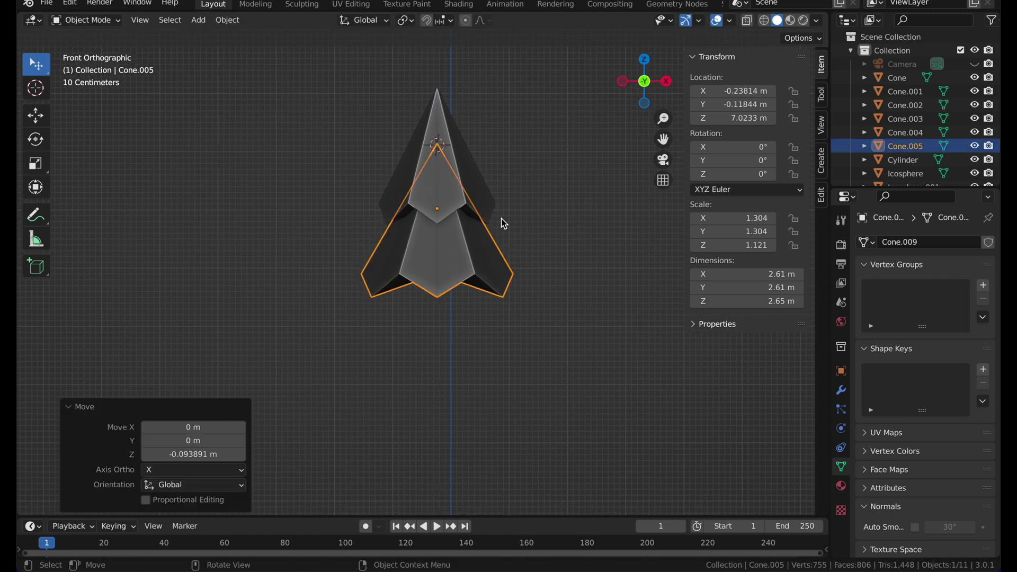
Duplicate the second tier and lower the copy about 1.48 m along Z
key("shift+d")
key("z")
left_click(520, 309)
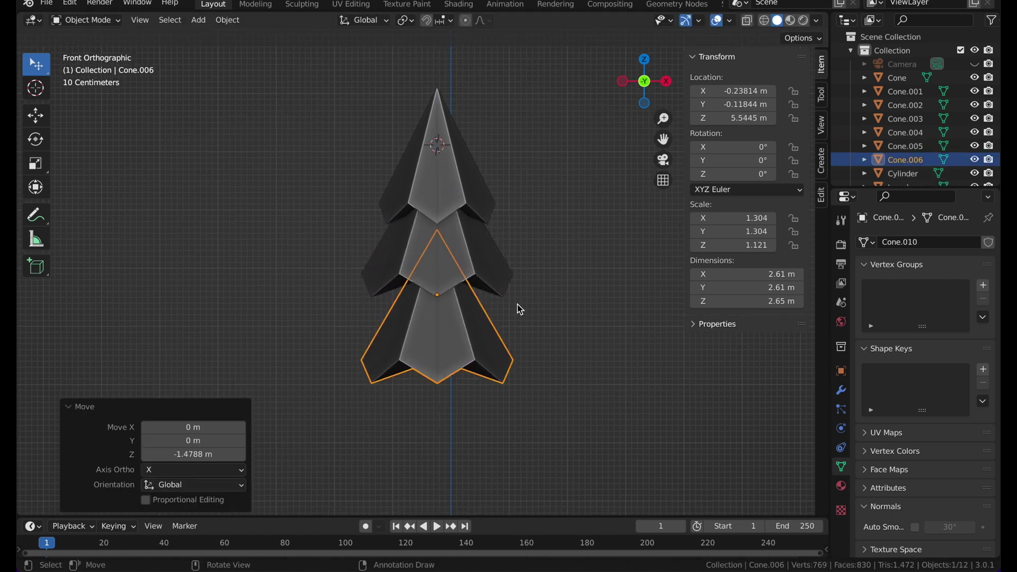
Scale the third tier by about 1.28 overall and 0.78 along Z, and raise it about 0.23 m
key("s")
left_click(609, 229)
key("s")
key("z")
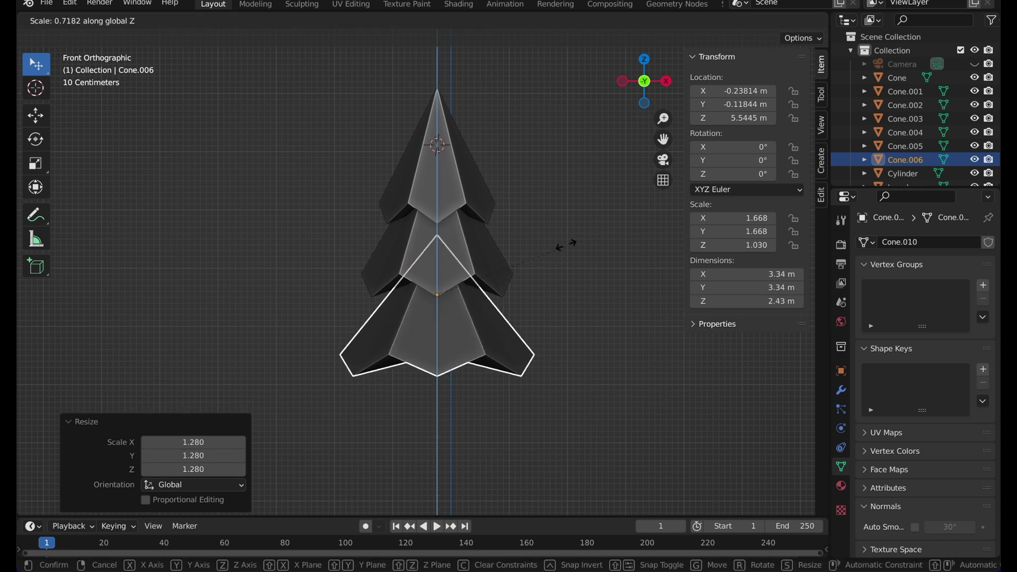
left_click(572, 238)
key("g")
key("z")
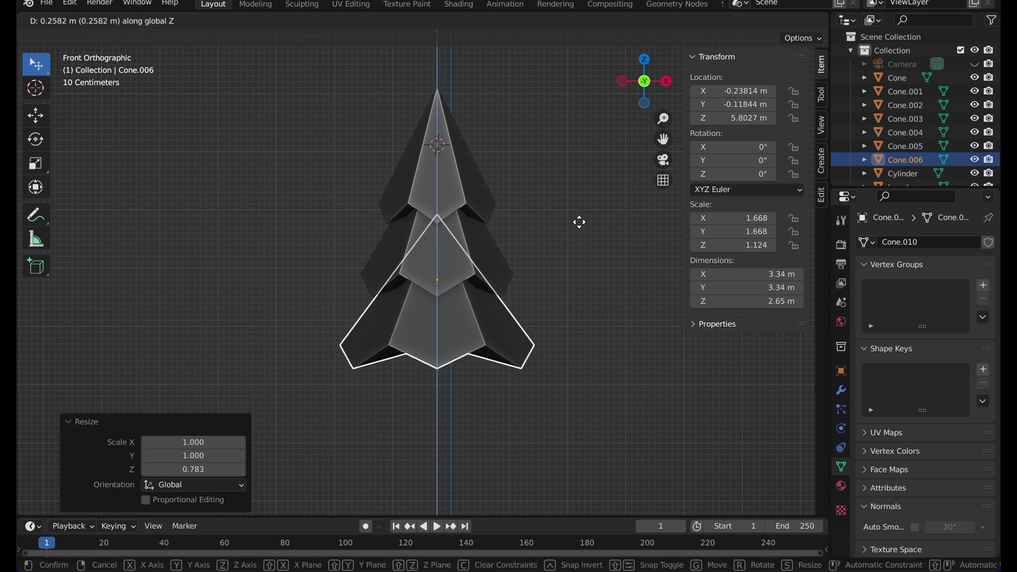
left_click(580, 223)
Duplicate the third tier and lower the copy about 1.21 m along Z
scroll(579, 223, "down", 3, "shift")
key("shift+d")
left_click(535, 222)
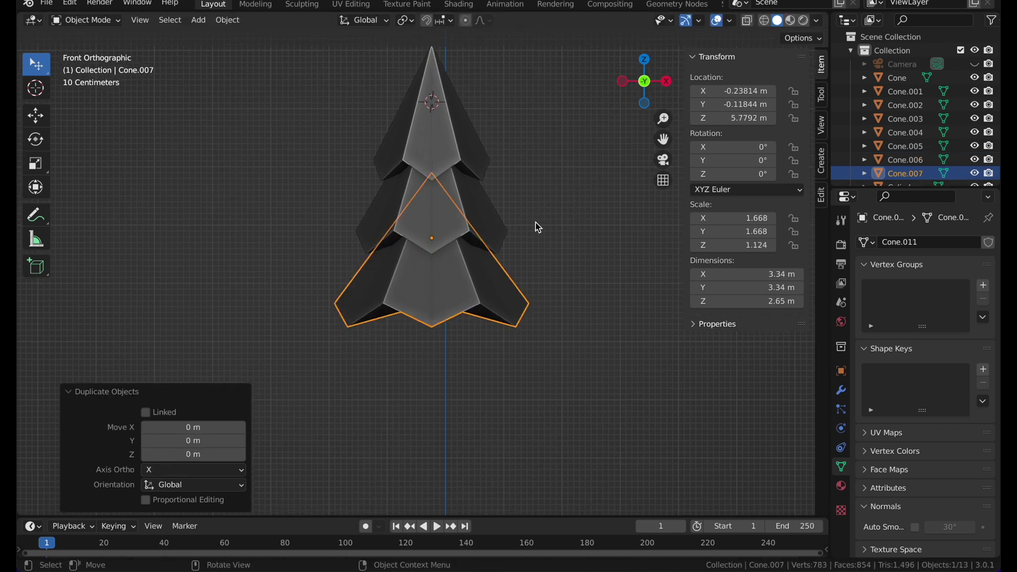
key("g")
key("z")
left_click(557, 295)
Scale the fourth tier by about 1.25 overall and 0.87 along Z
key("s")
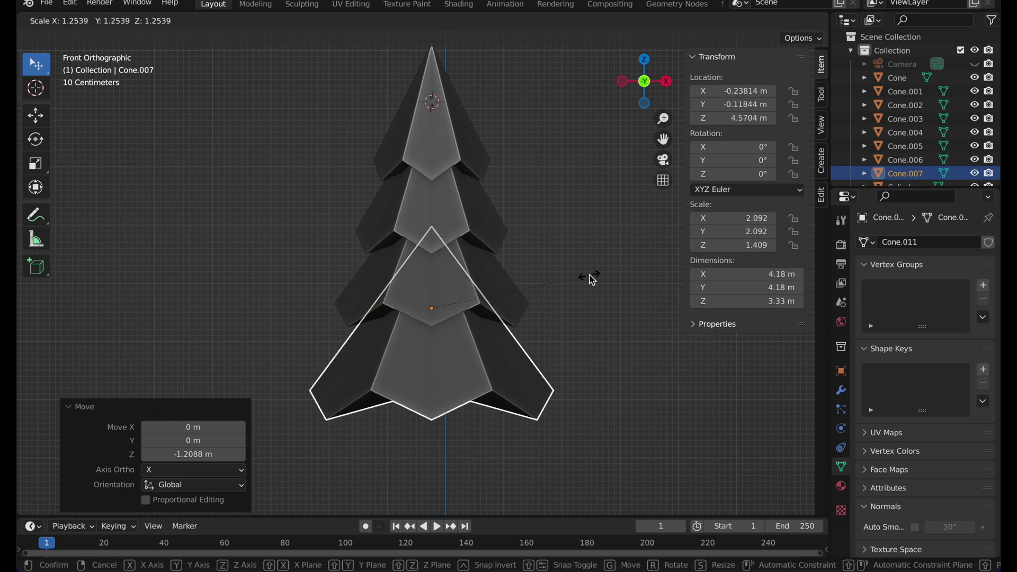
left_click(589, 275)
key("s")
key("z")
left_click(589, 233)
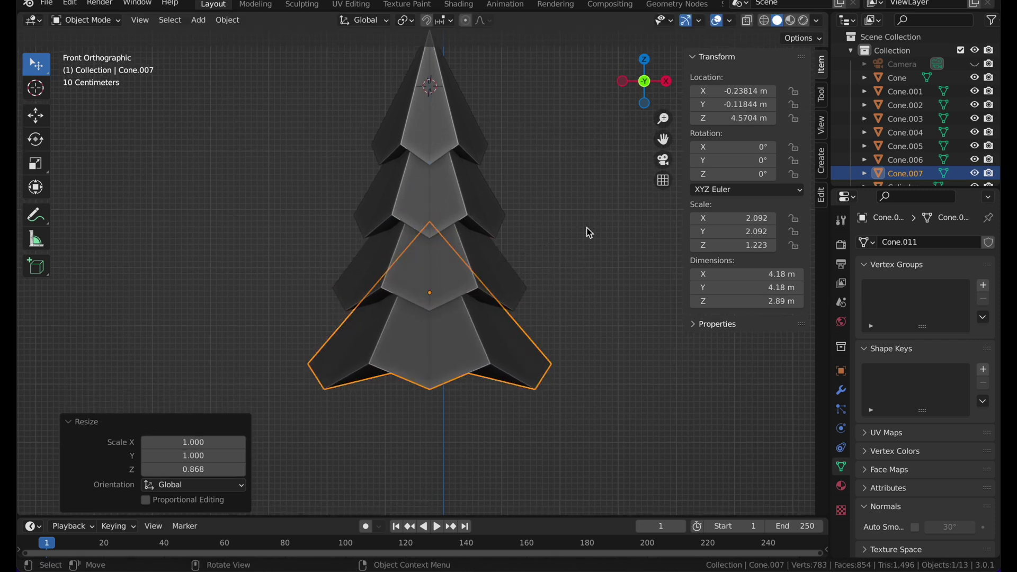
left_click(586, 195)
Add a 12-vertex cylinder at the base of the tree as its trunk
scroll(587, 192, "right", 5)
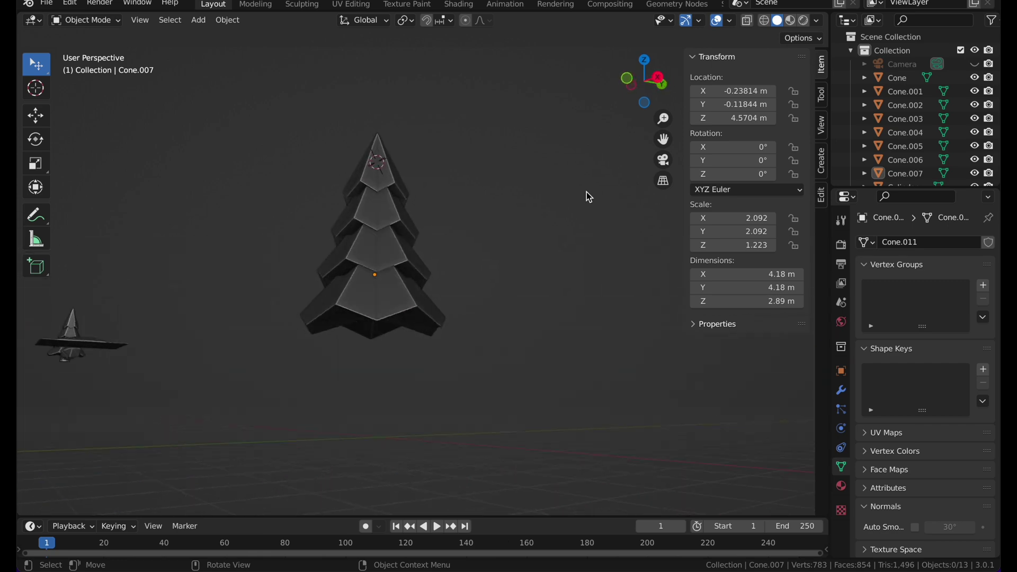
scroll(586, 192, "left", 4)
scroll(586, 192, "up", 4)
scroll(586, 192, "right", 3)
scroll(586, 192, "left", 4)
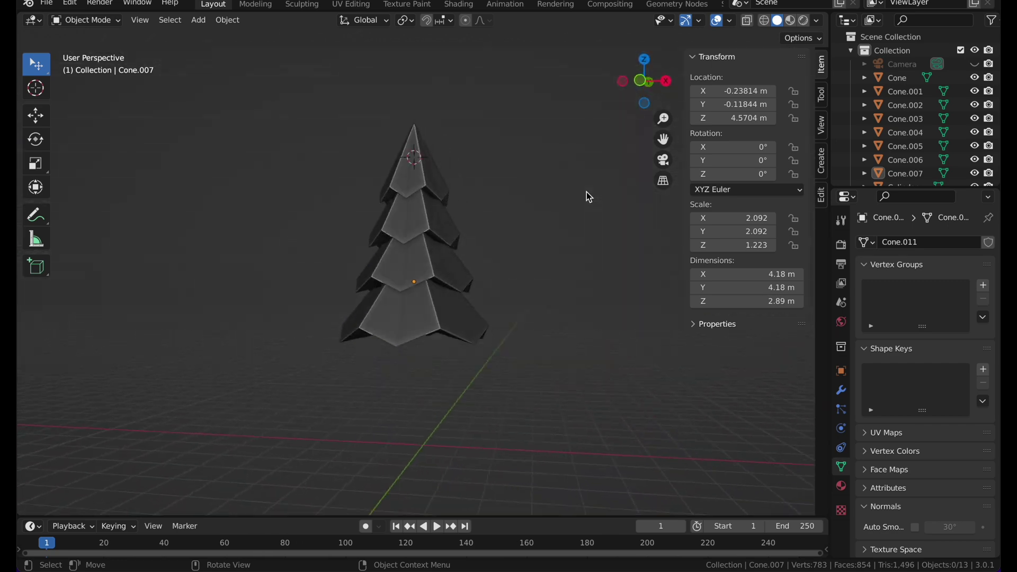
middle_click_drag(586, 192, 586, 192)
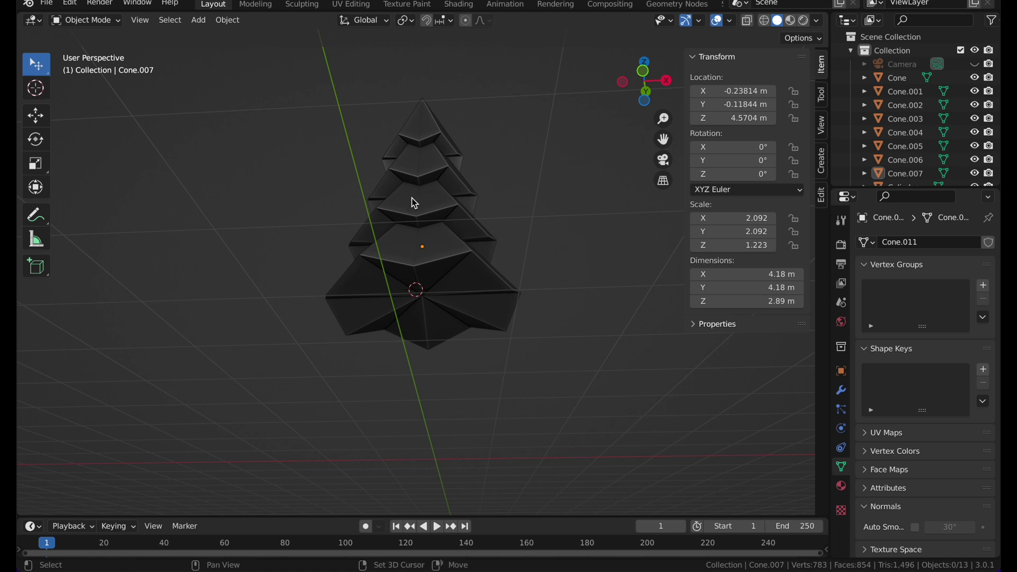
key("shift+a")
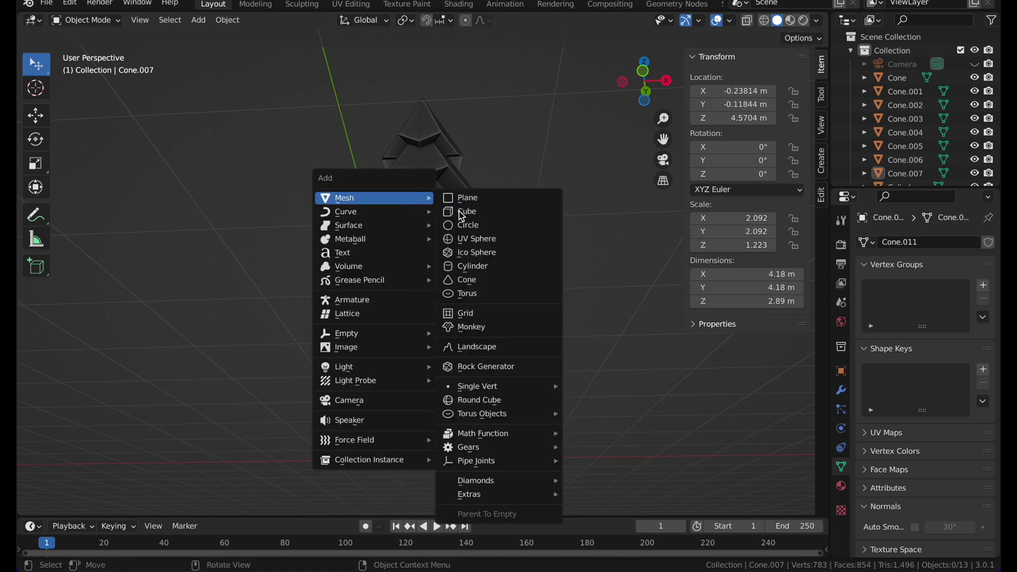
left_click(476, 266)
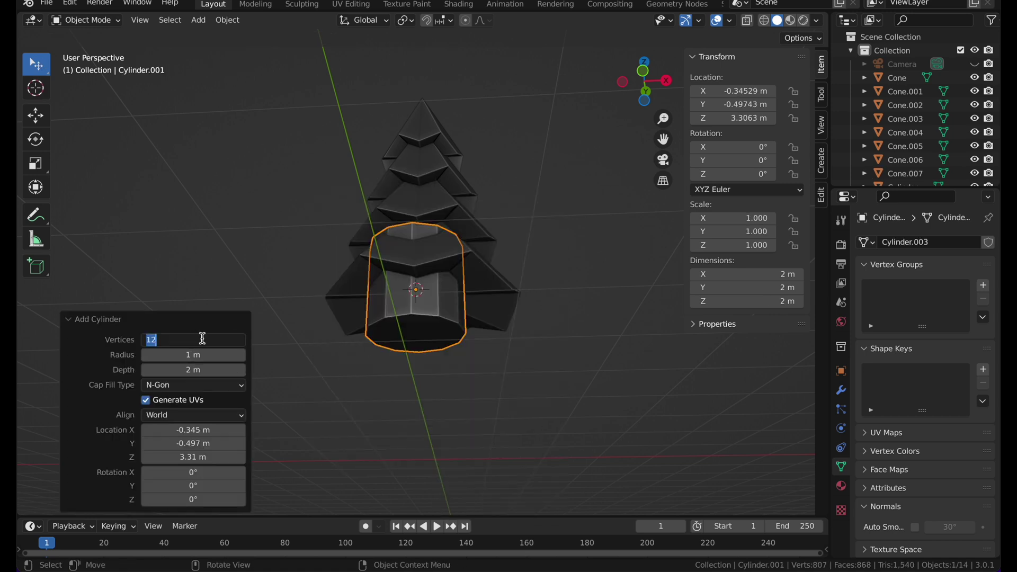
left_click(536, 366)
left_click(417, 341)
middle_click_drag(417, 341, 434, 297)
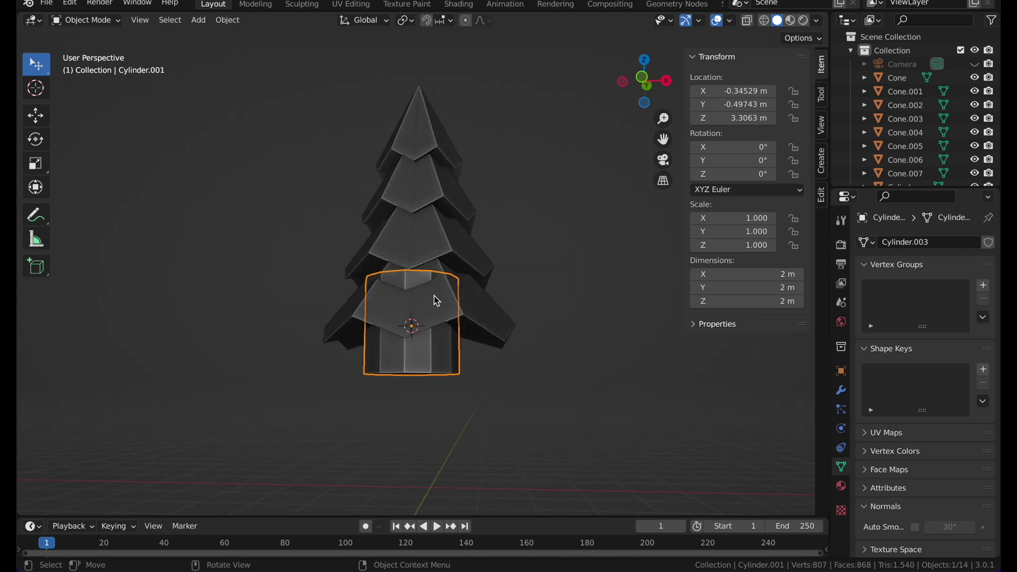
Scale the trunk cylinder by 0.5 and move it about 0.23 m along X and -0.23 m along Z in front view
left_click(643, 80)
key("s")
left_click(473, 246)
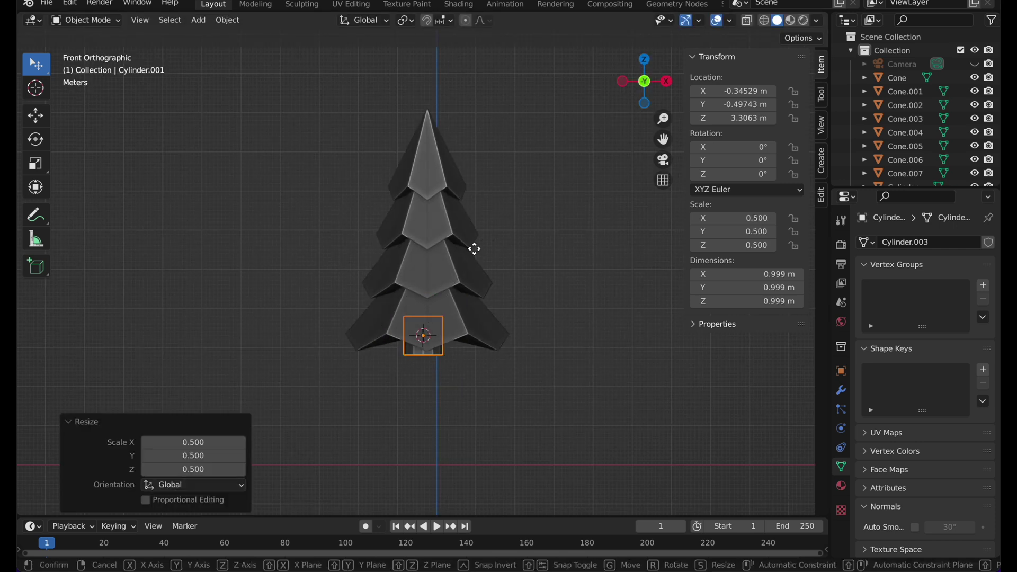
key("g")
left_click(460, 263)
key("a")
left_click(407, 271)
left_click(448, 345)
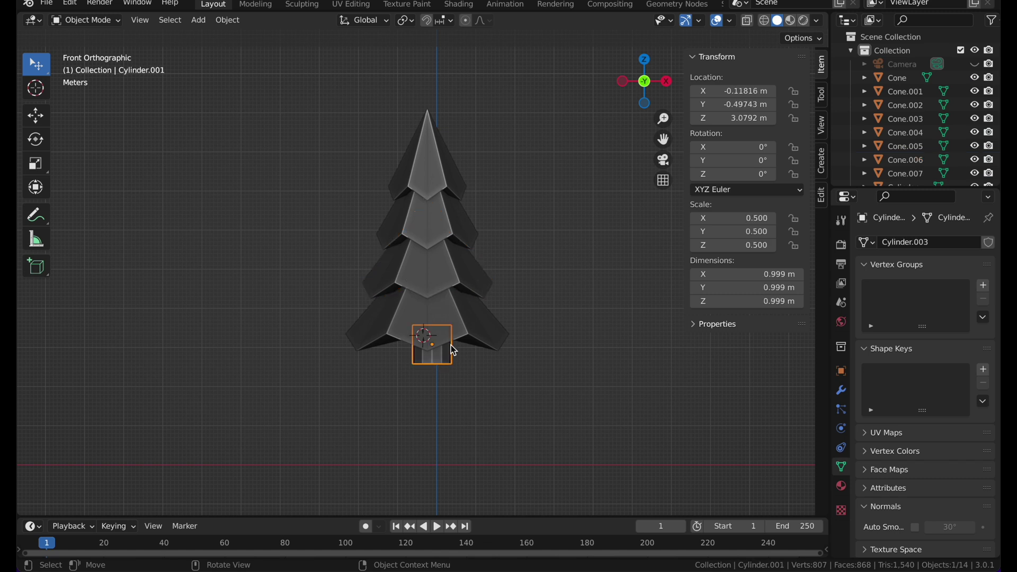
Centre the trunk under the tree in wireframe by moving it about -0.12 m along X, and return to solid shading
key("z")
left_click(475, 245)
key("g")
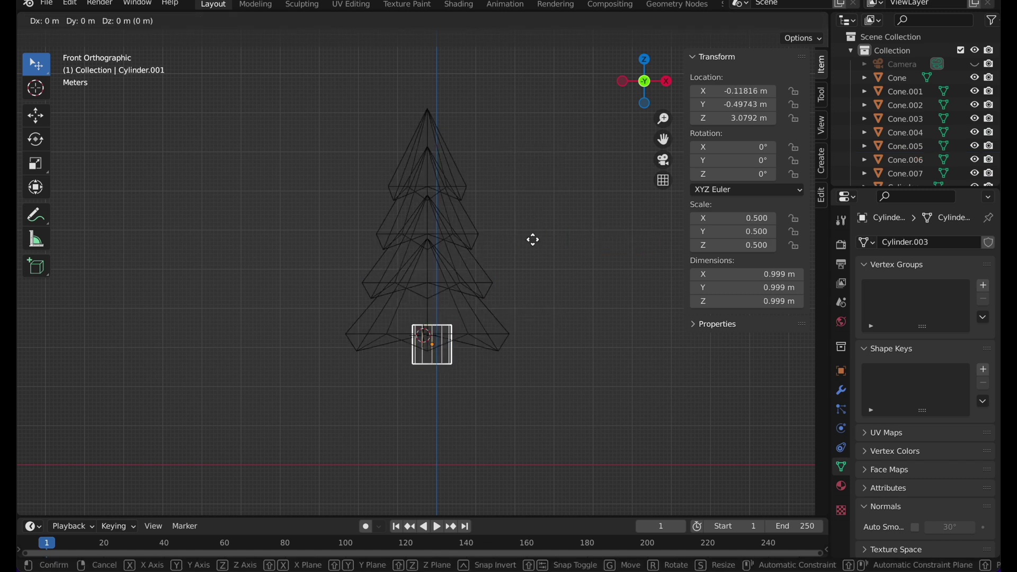
left_click(529, 238)
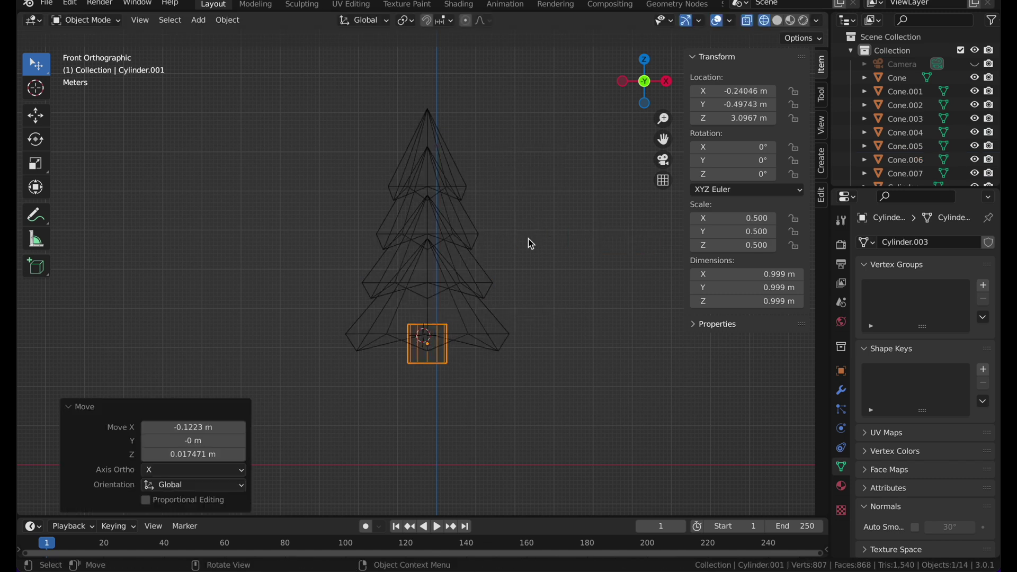
key("z")
left_click(564, 233)
Lower the trunk about 0.15 m along Z
middle_click_drag(501, 263, 477, 265)
key("g")
key("z")
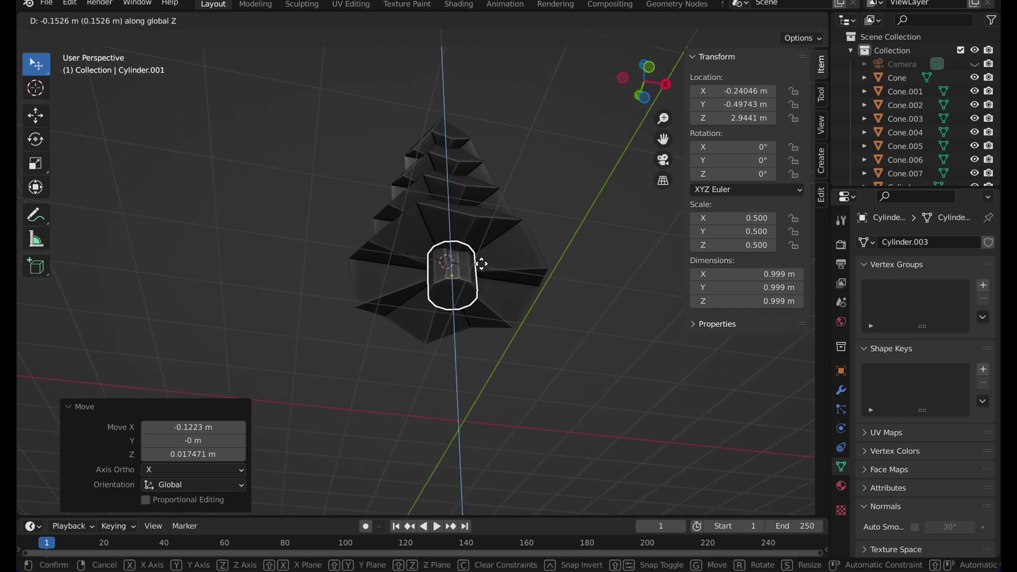
left_click(481, 263)
middle_click_drag(482, 264, 479, 265)
Raise the trunk's bottom face about 0.48 m along Z in Edit Mode
key("Tab")
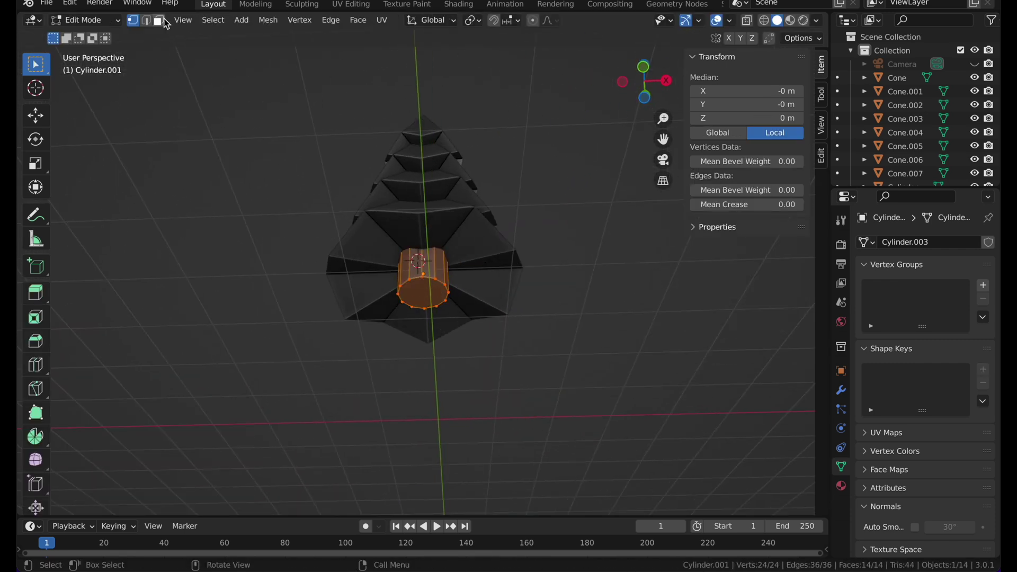
left_click(430, 289)
key("g")
key("z")
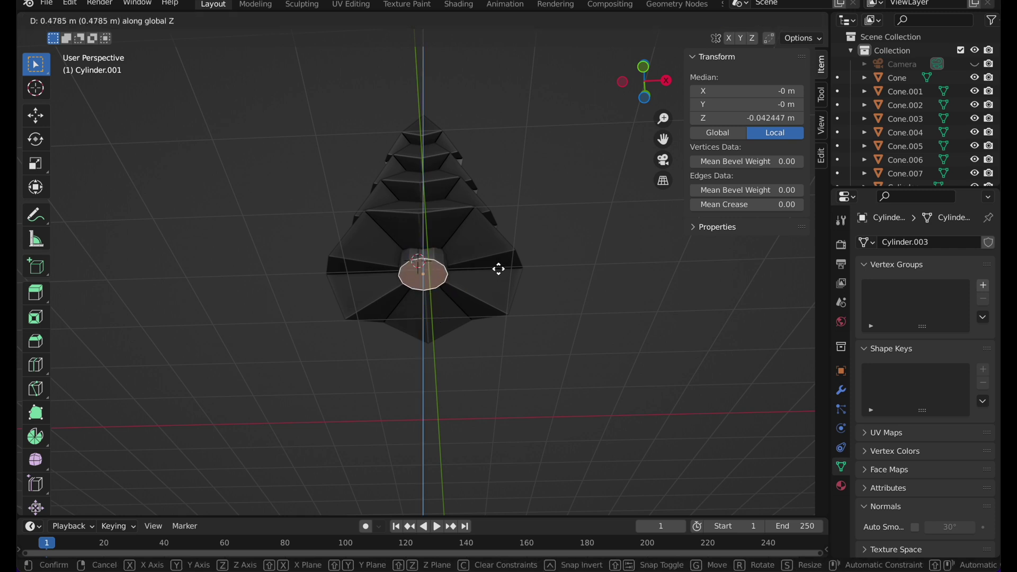
left_click(499, 269)
Extrude the trunk's bottom face about 0.36 m and flare it by scaling about 1.25
key("e")
left_click(509, 278)
key("s")
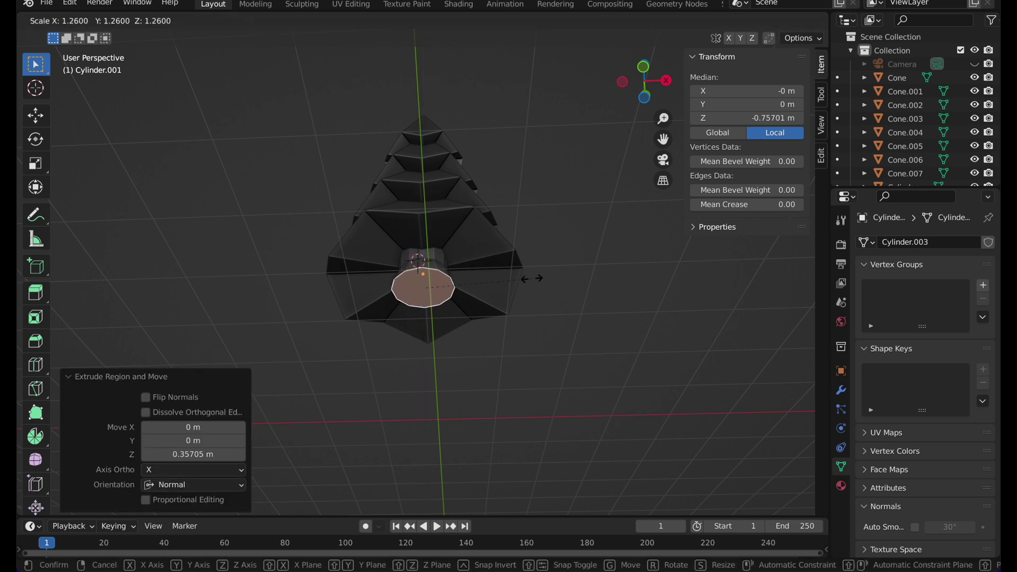
left_click(532, 278)
middle_click_drag(532, 278, 532, 279)
key("Tab")
left_click(533, 283)
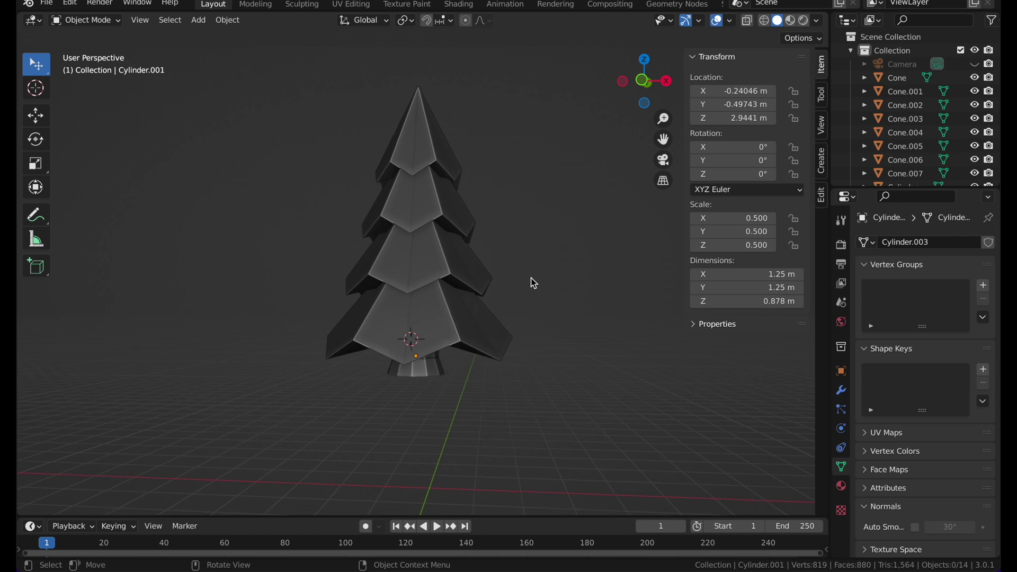
Duplicate the whole tree in front view and move the copy about 4.95 m along X
key("KP_1")
left_click_drag(36, 64, 87, 96)
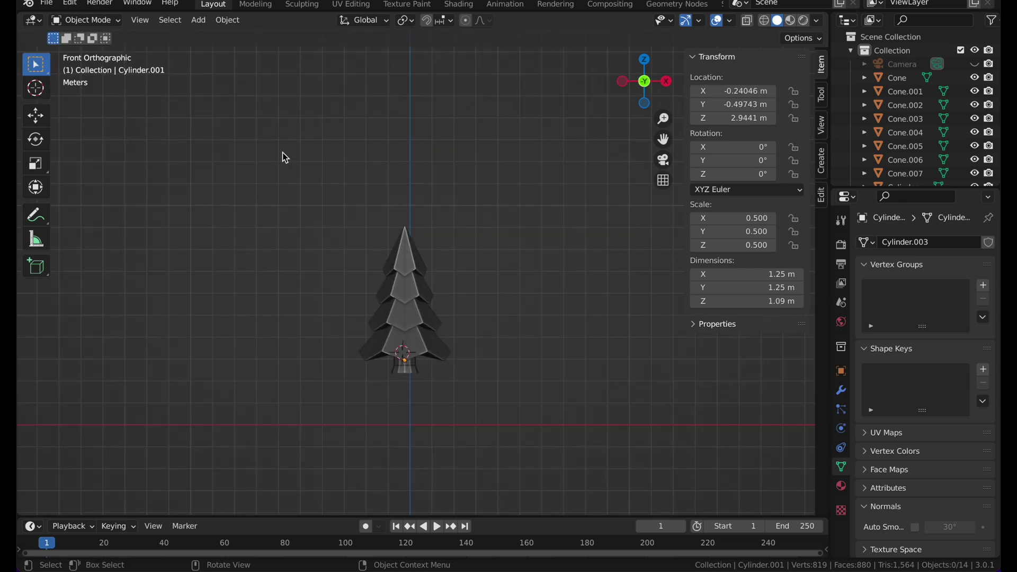
left_click_drag(285, 157, 475, 363)
key("shift+d")
key("y")
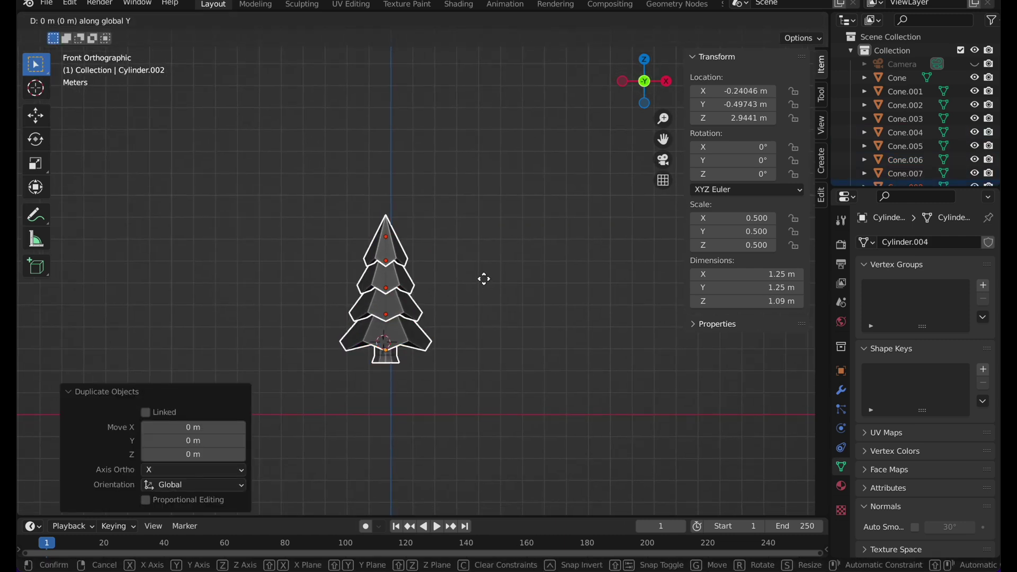
key("x")
left_click(585, 212)
key("s")
key("z")
left_click(587, 197)
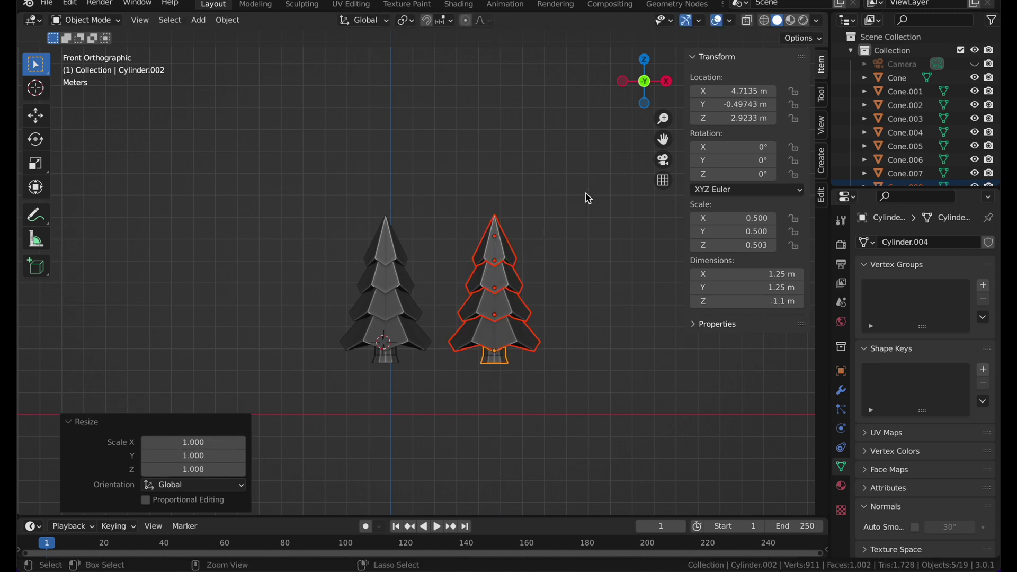
key("ctrl+z")
Set the pivot to individual origins and scale the copied tree's parts by about 0.82
left_click(416, 22)
left_click(430, 65)
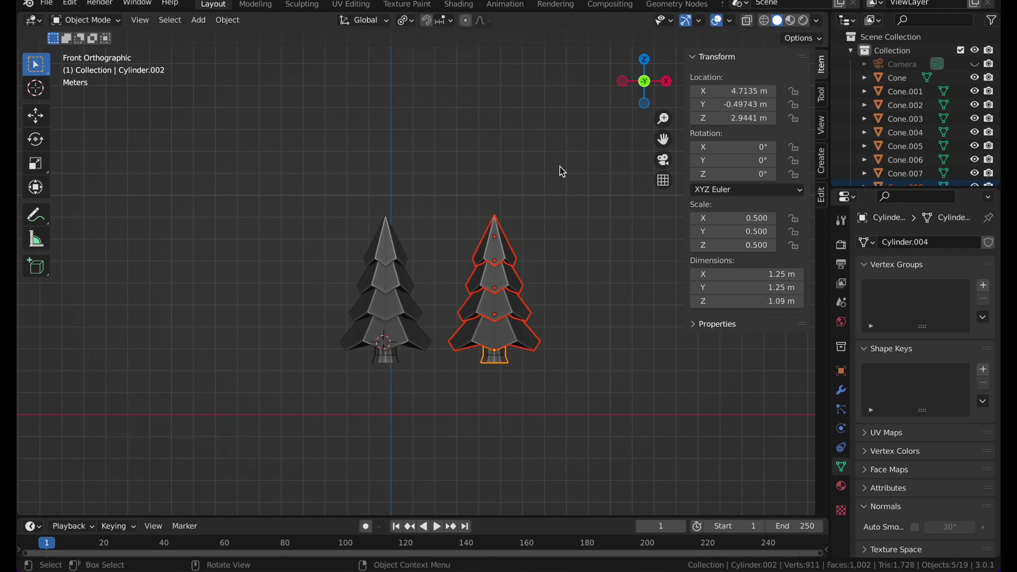
key("s")
left_click(542, 186)
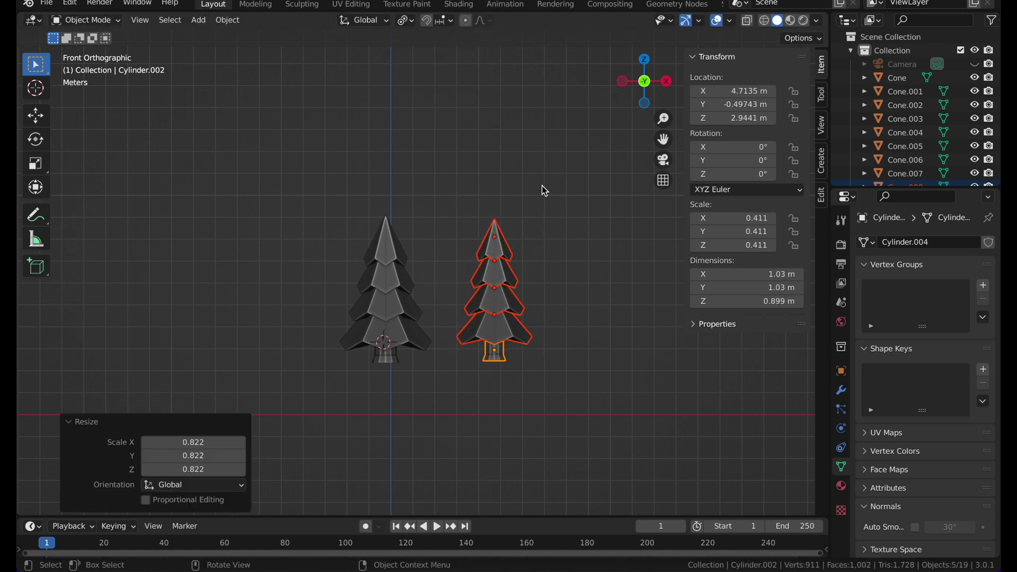
Scale the copied tree by about 0.6 around its median point and move it about -1.03 m along X and -0.9 m along Z
left_click(547, 186)
left_click_drag(458, 187, 584, 393)
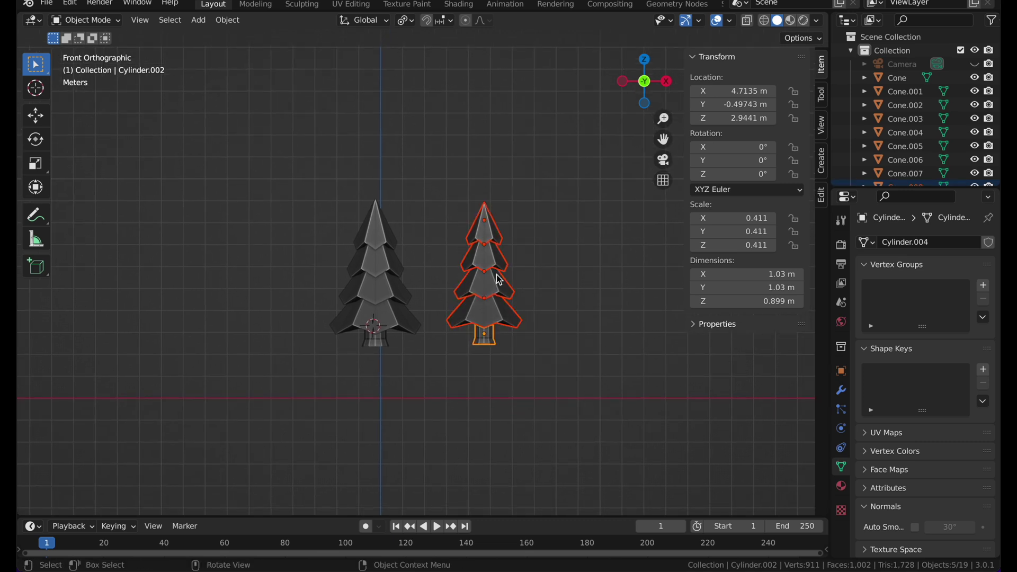
left_click(405, 22)
left_click(443, 83)
key("s")
left_click(538, 186)
key("g")
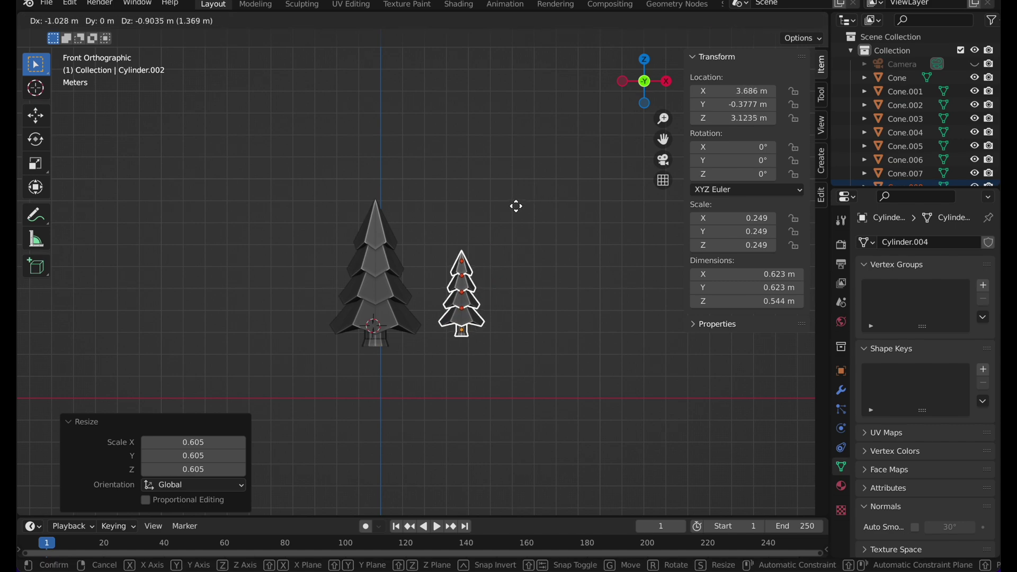
left_click(517, 206)
Enlarge the copied tree by about 1.52 and raise it about 0.72 m, placing it beside the original tree
key("s")
left_click(550, 171)
key("g")
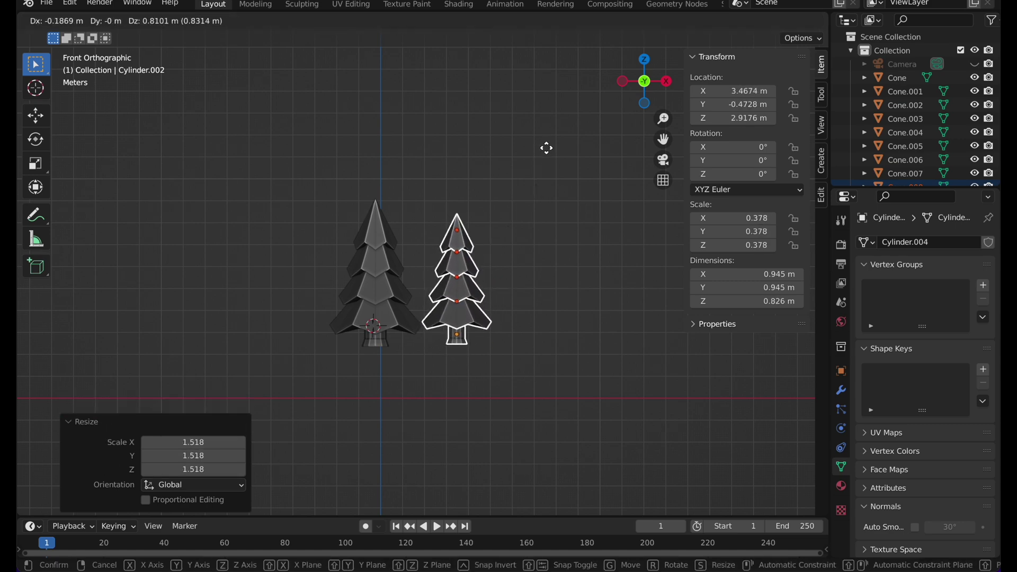
left_click(551, 150)
left_click(503, 173)
Add an ico sphere with 2 subdivisions and move it about 8.26 m along X, past the two trees
middle_click_drag(506, 173, 503, 173)
scroll(502, 172, "down", 5)
scroll(502, 172, "right", 4)
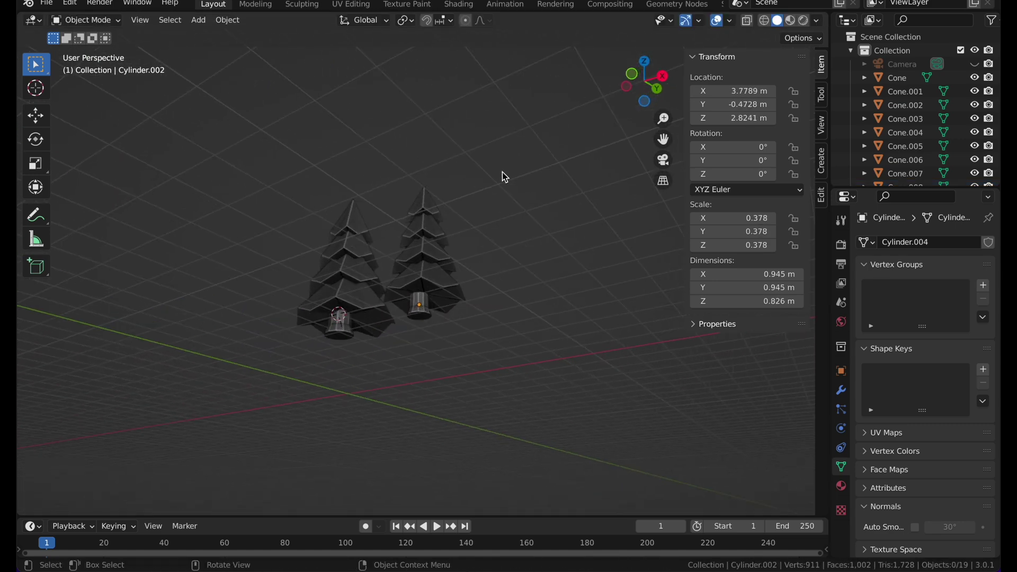
scroll(502, 173, "up", 6)
scroll(502, 173, "left", 4)
middle_click_drag(502, 173, 501, 185)
key("shift+a")
mouse_move(455, 218)
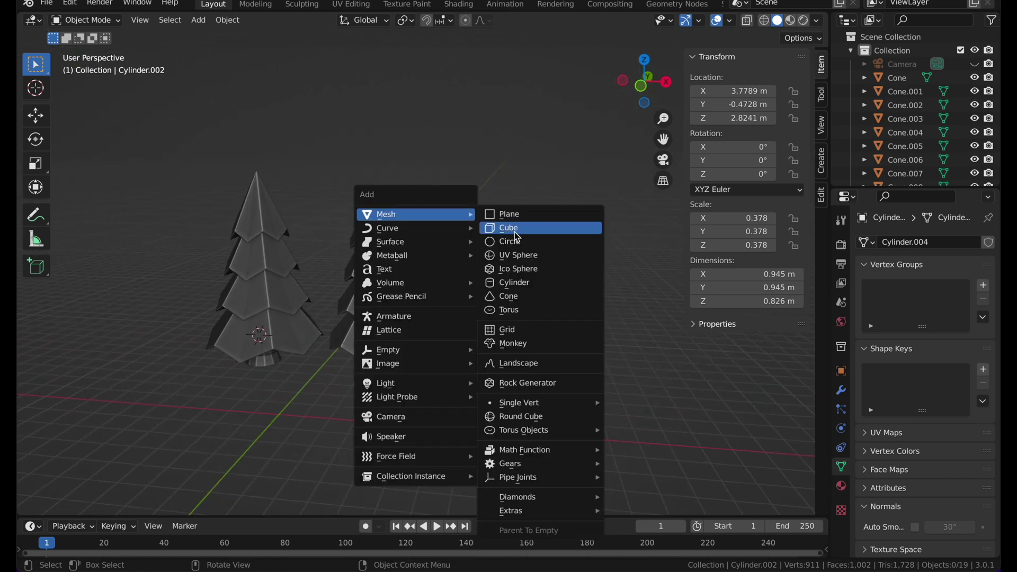
left_click(524, 269)
key("g")
key("y")
key("x")
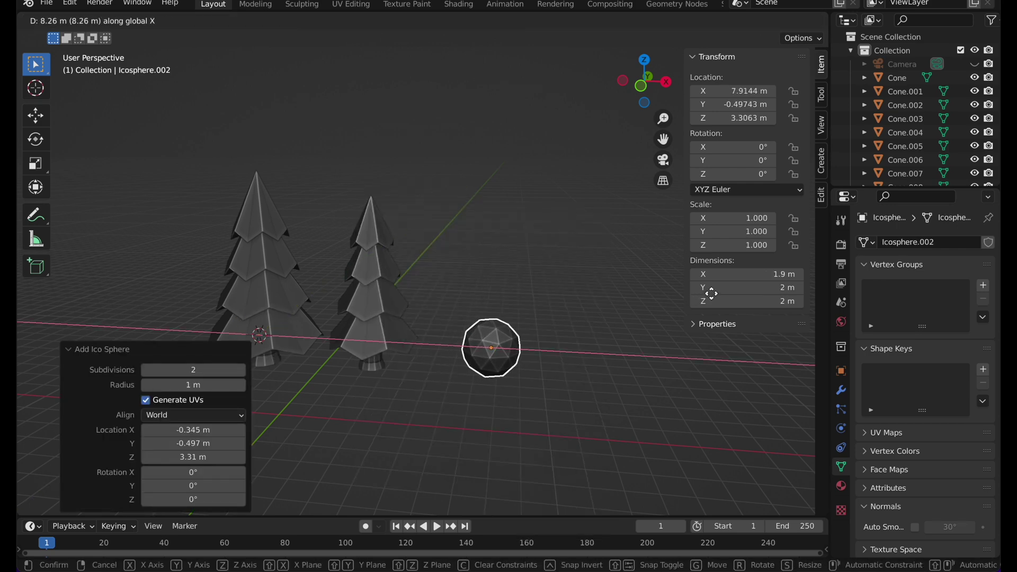
left_click(710, 294)
Add a Decimate modifier to the ico sphere and set its collapse ratio to about 0.41
scroll(523, 299, "up", 2)
middle_click_drag(523, 300, 554, 309)
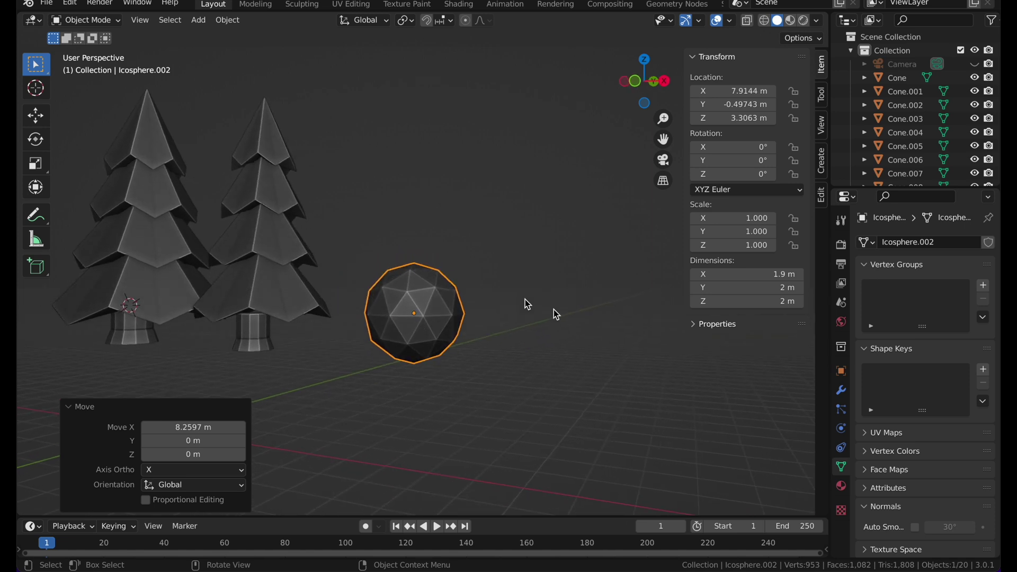
left_click(842, 392)
left_click(921, 243)
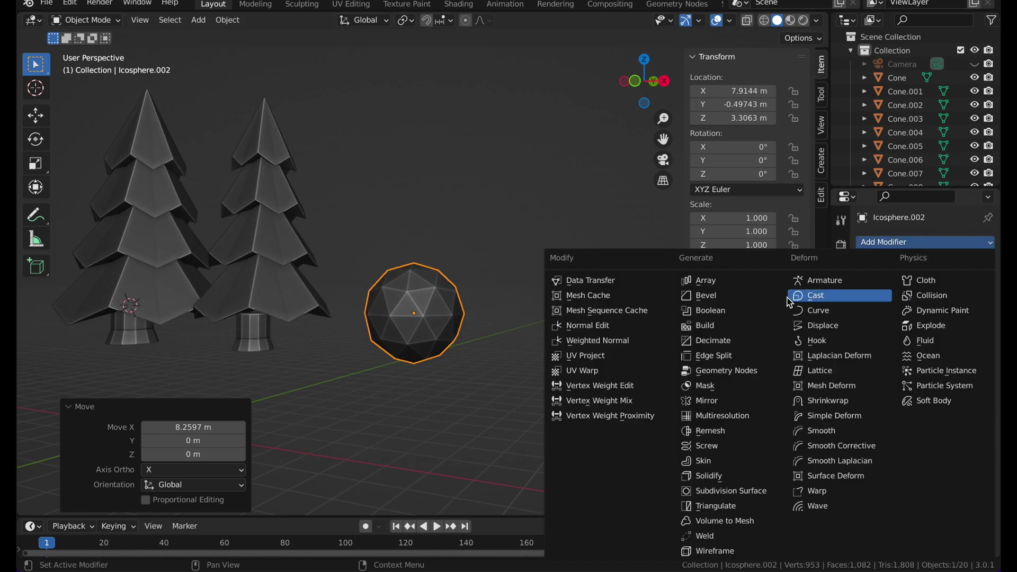
left_click(736, 341)
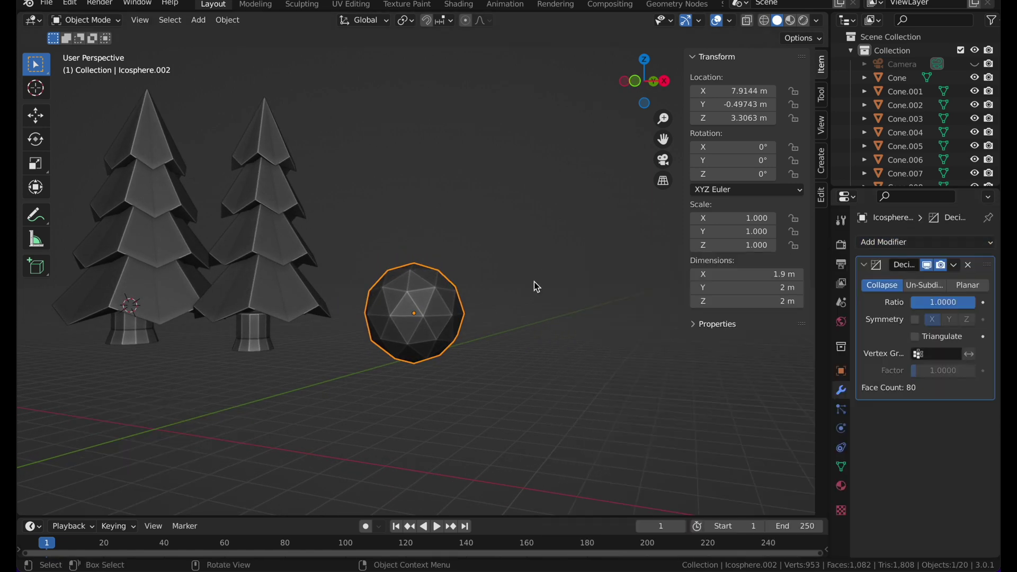
middle_click_drag(534, 286, 536, 300)
left_click_drag(947, 300, 912, 301)
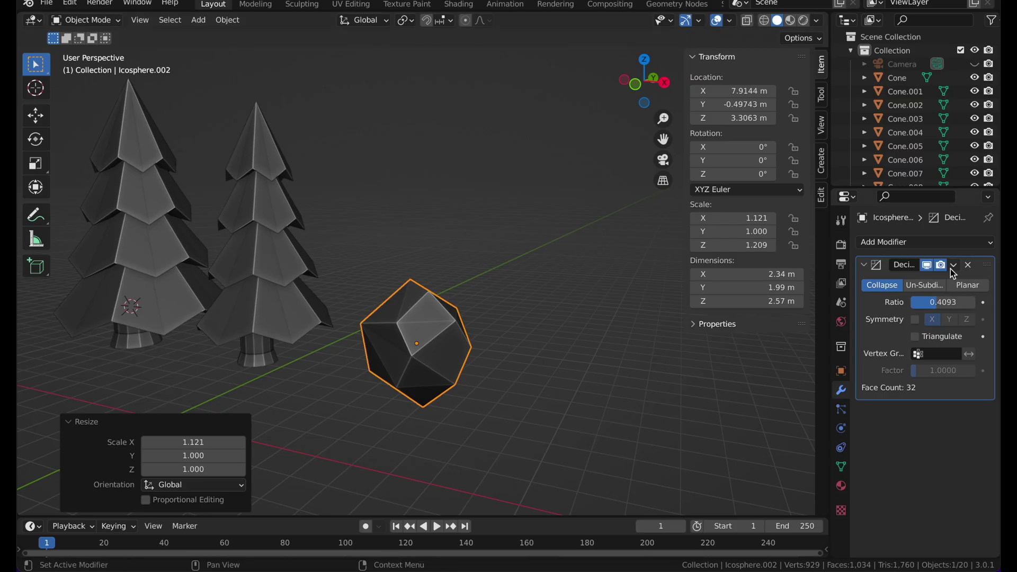
Apply the Decimate modifier to the rock and deselect it
left_click(952, 267)
left_click(943, 278)
left_click(512, 321)
middle_click_drag(513, 321, 536, 316)
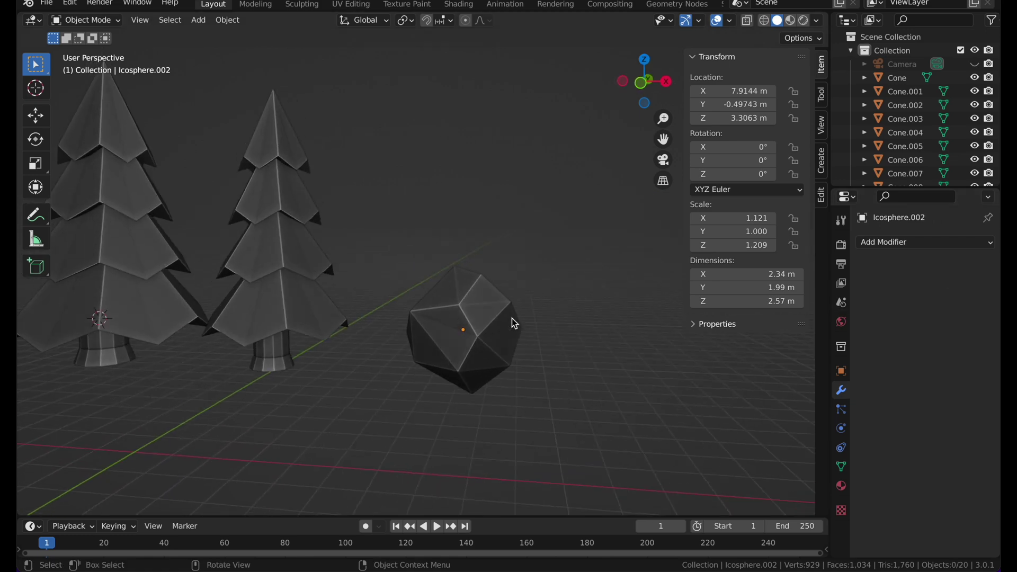
Duplicate the rock and move the copy about 3.06 m along X
scroll(512, 321, "right", 3, "shift")
left_click(456, 321)
key("shift+d")
left_click(527, 288)
key("g")
key("x")
left_click(593, 291)
Add a Decimate modifier to the duplicated rock, set its collapse ratio to about 0.67 and apply it
scroll(593, 291, "right", 5, "shift")
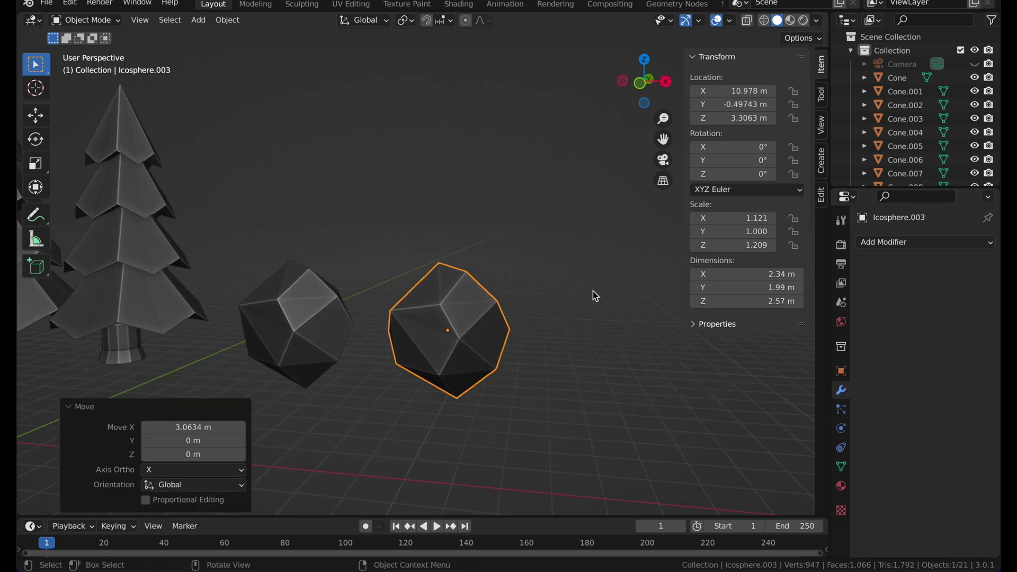
left_click(921, 244)
left_click(760, 341)
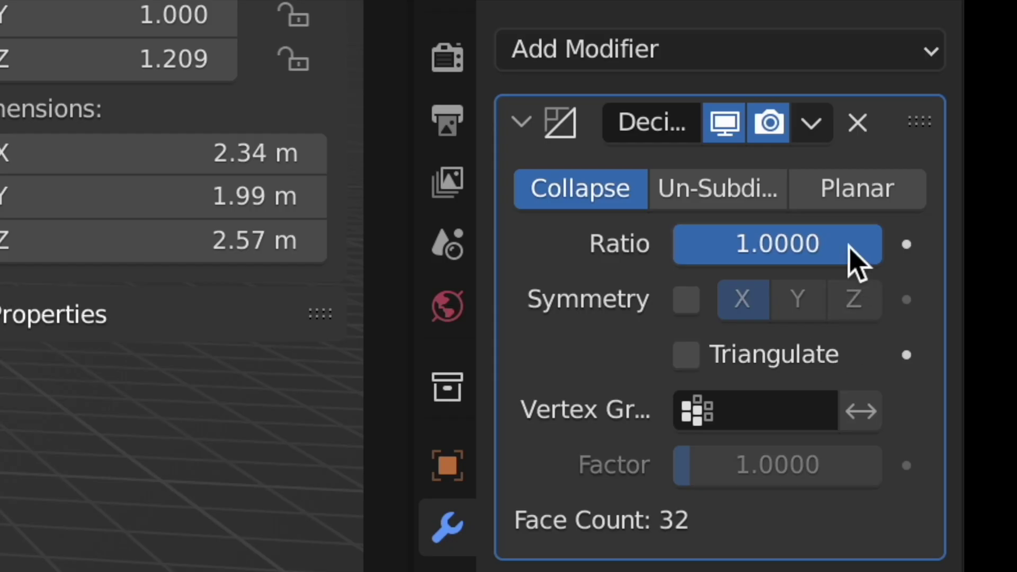
left_click_drag(849, 249, 809, 248)
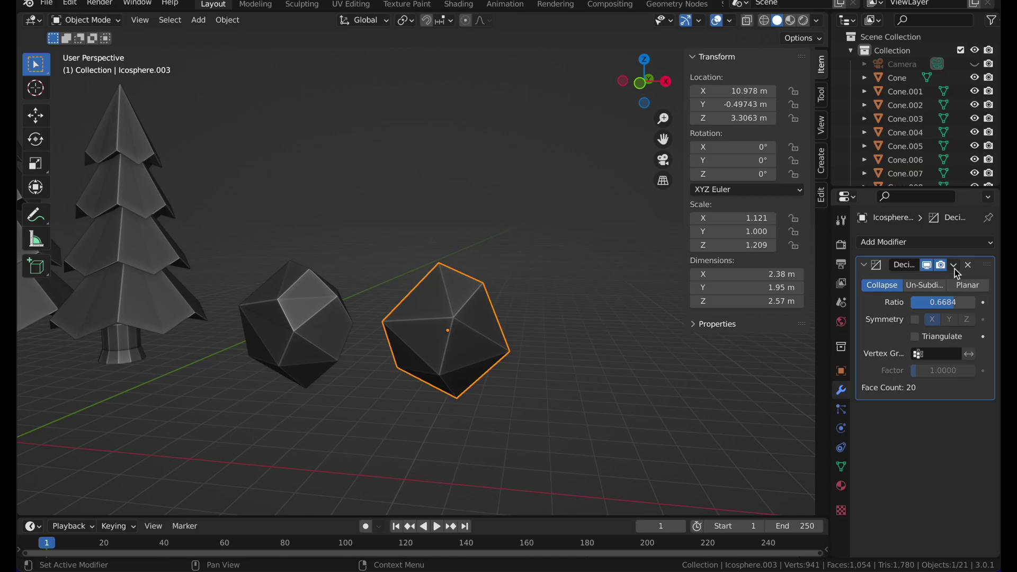
left_click(811, 122)
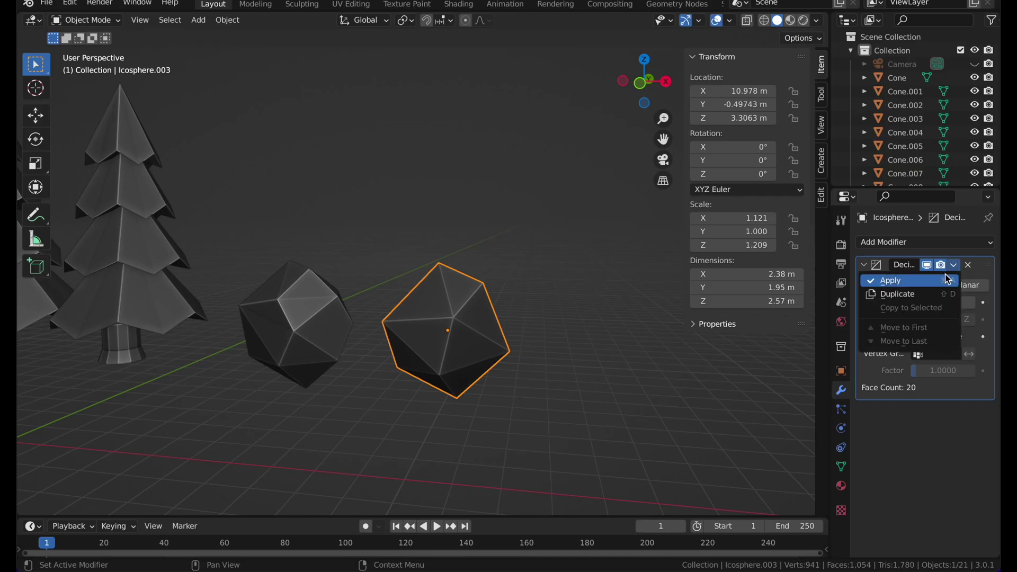
left_click(887, 279)
Move the duplicated rock about 1.26 m back along X toward the first rock and deselect it
scroll(471, 242, "down", 2)
left_click(442, 295)
left_click(368, 295)
Add a plane and, viewed from above, move it about 5.54 m along X, past the two rocks
middle_click_drag(359, 293, 447, 285, "shift")
key("shift+a")
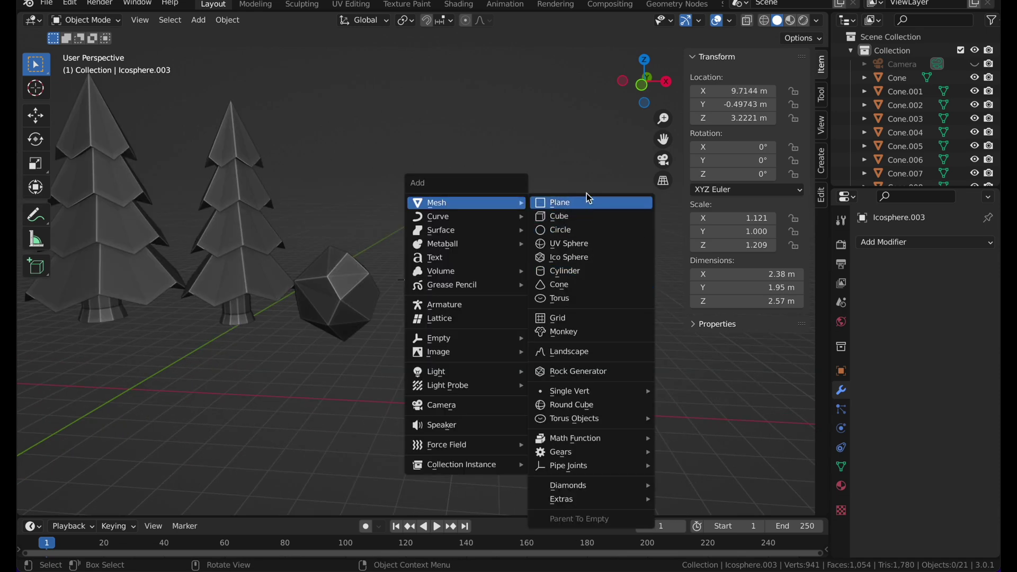
left_click(583, 200)
key("KP_Decimal")
left_click(644, 97)
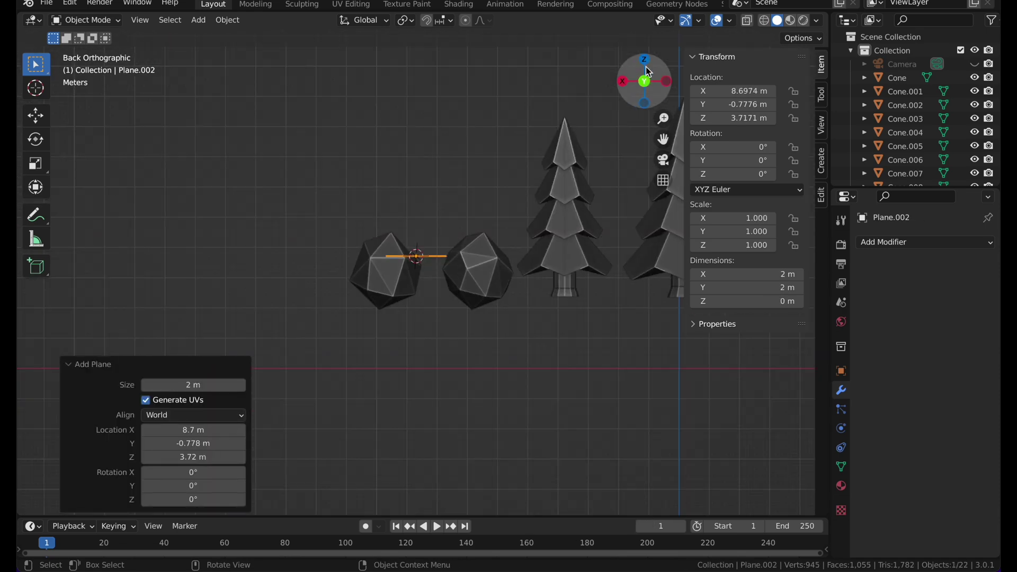
left_click(644, 59)
key("g")
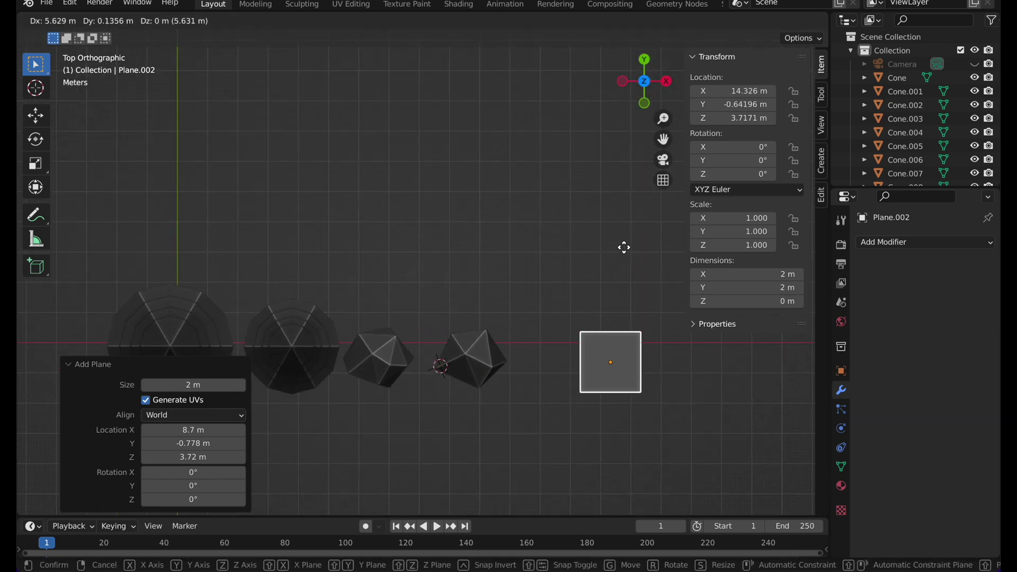
left_click(624, 246)
Cut the plane with two evenly spaced loops parallel to Y, three parallel to X, and one more through the center parallel to Y
key("KP_Decimal")
key("Tab")
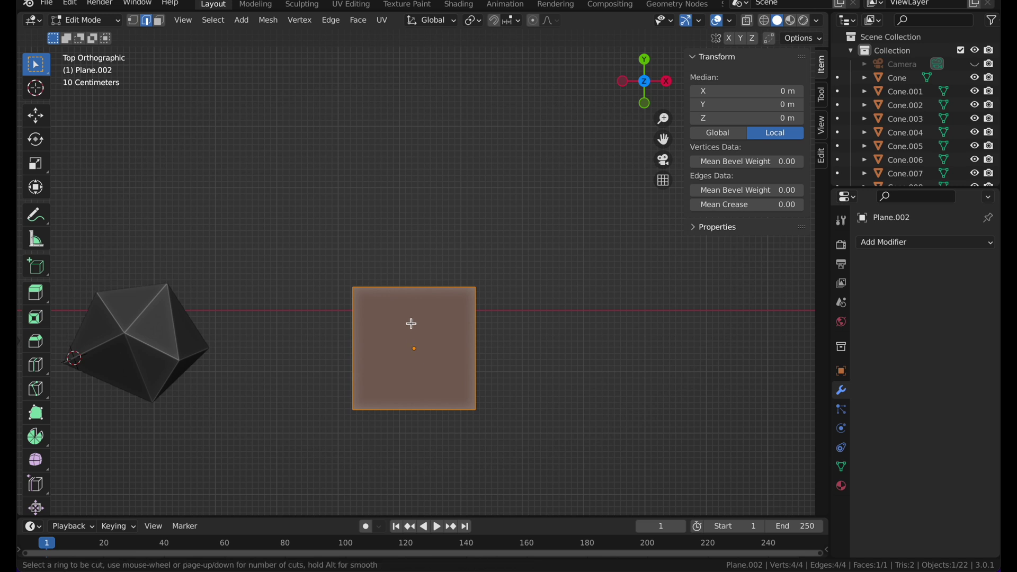
left_click(414, 290)
scroll(418, 343, "up", 2)
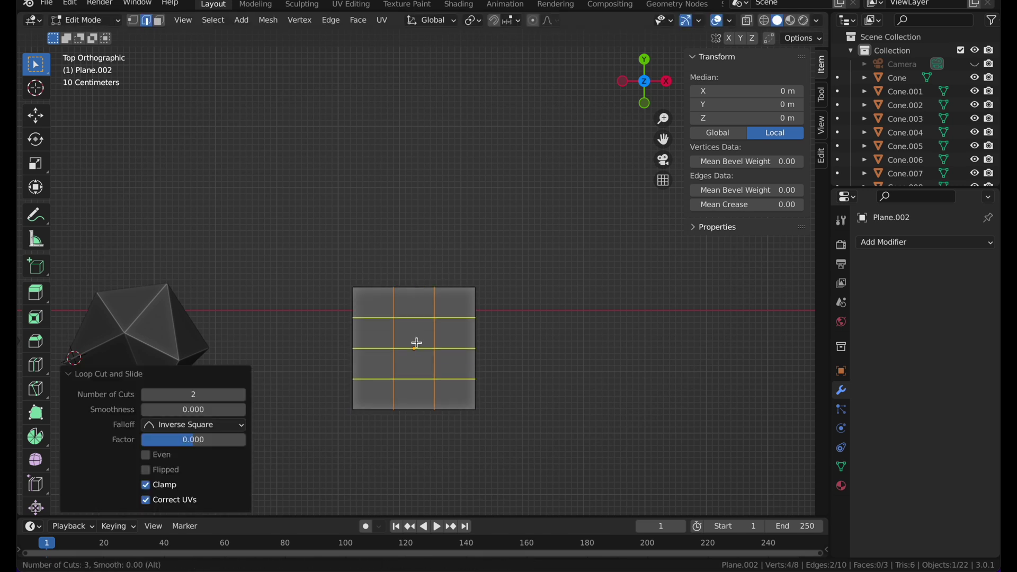
left_click(417, 343)
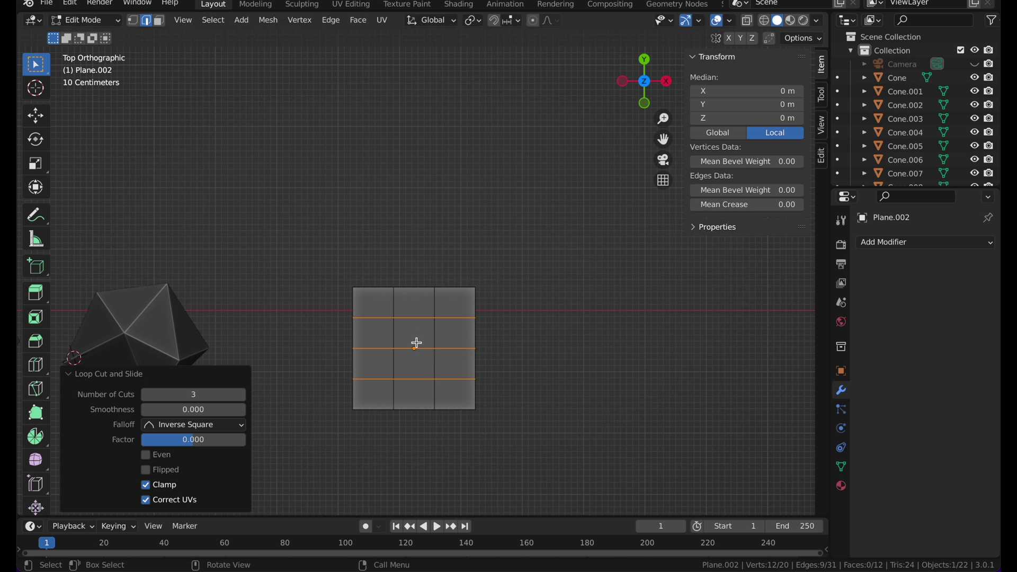
key("ctrl+r")
left_click(415, 289)
left_click(415, 288)
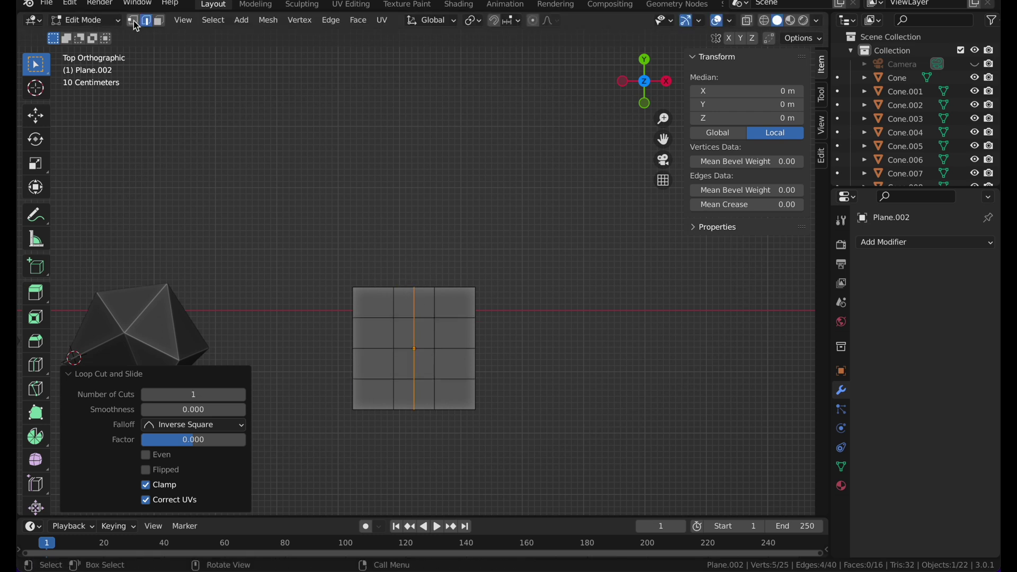
Scale the middle vertices of the plane's upper and lower edges by about 1.46 along Y, using proportional editing with size about 1.68
left_click(415, 289)
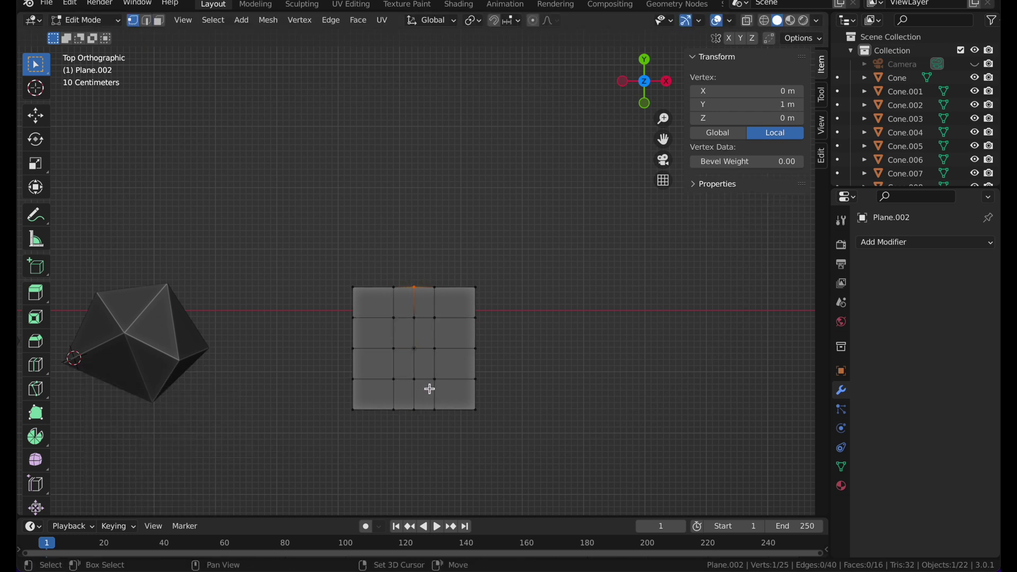
left_click(414, 410, "shift")
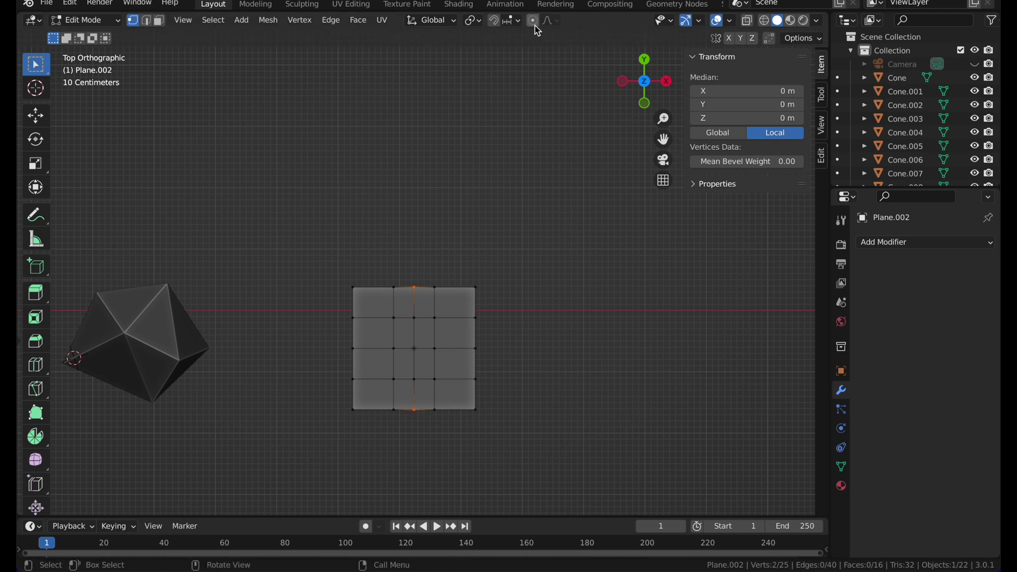
key("s")
key("y")
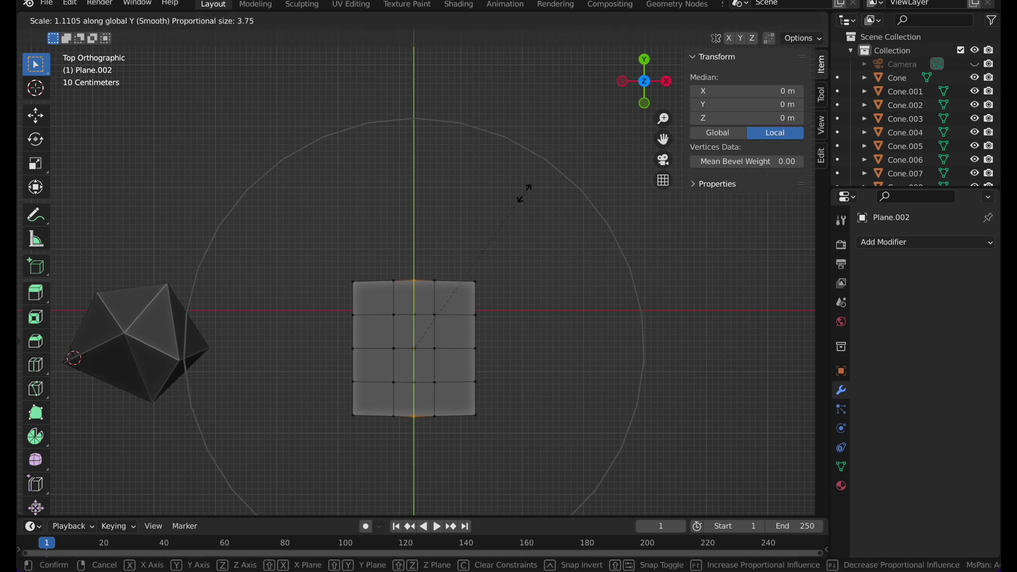
scroll(526, 193, "up", 8)
left_click(548, 138)
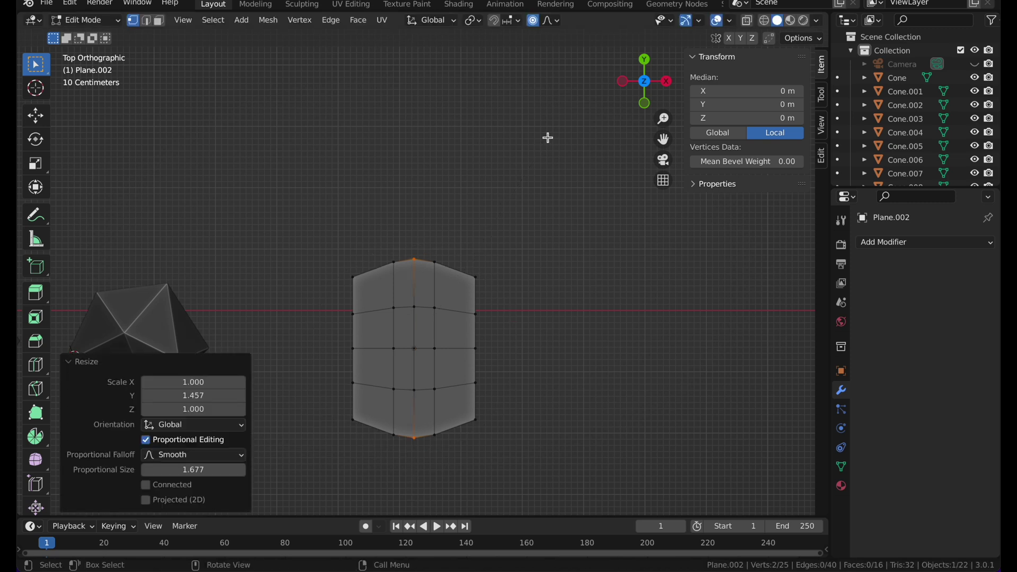
Try to scale the upper pair of side-edge vertices outward along X with proportional editing, and undo it
left_click(475, 315)
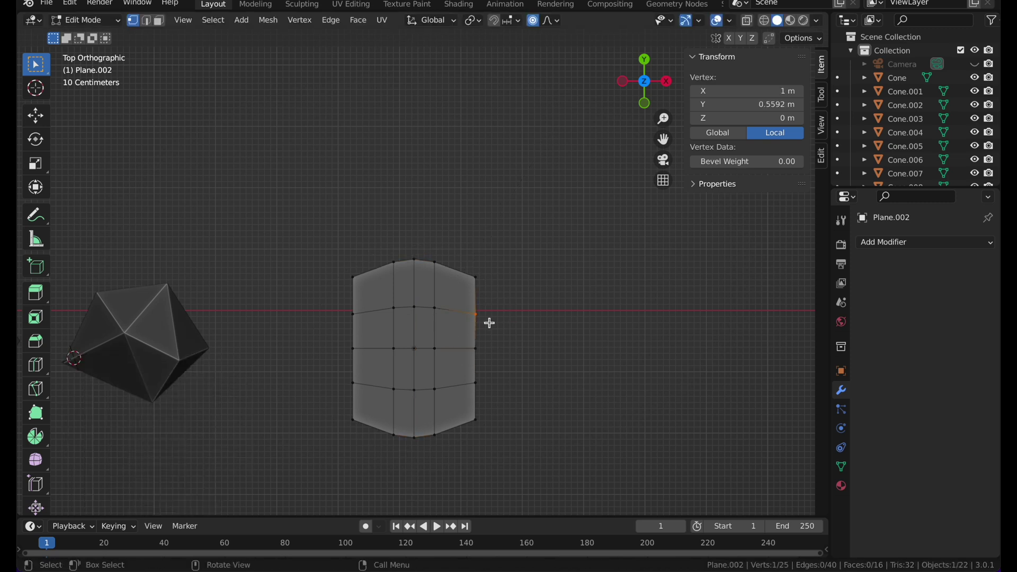
left_click_drag(317, 305, 356, 324)
key("s")
key("x")
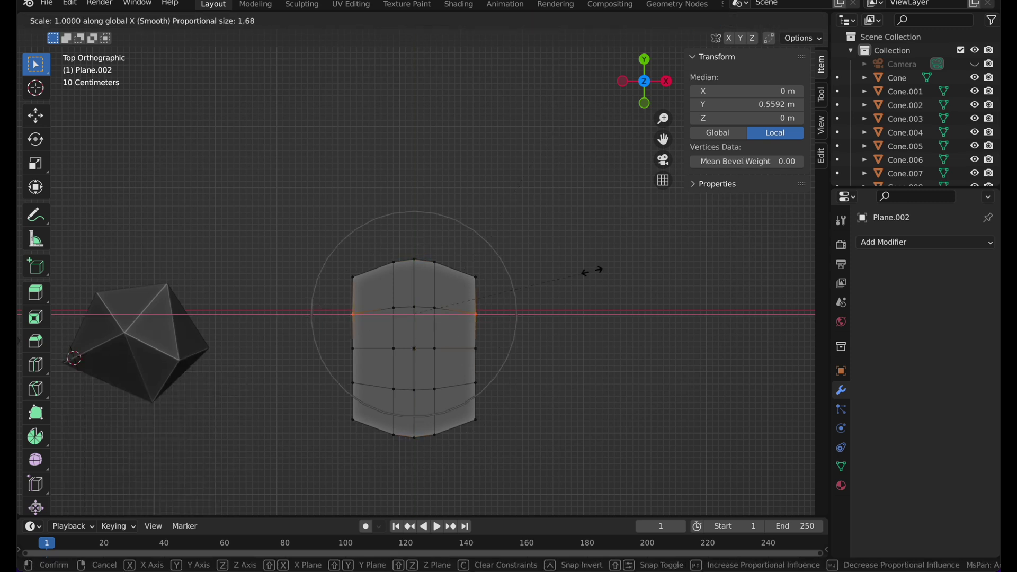
scroll(619, 265, "down", 1)
scroll(618, 266, "up", 4)
left_click(617, 266)
key("ctrl+z")
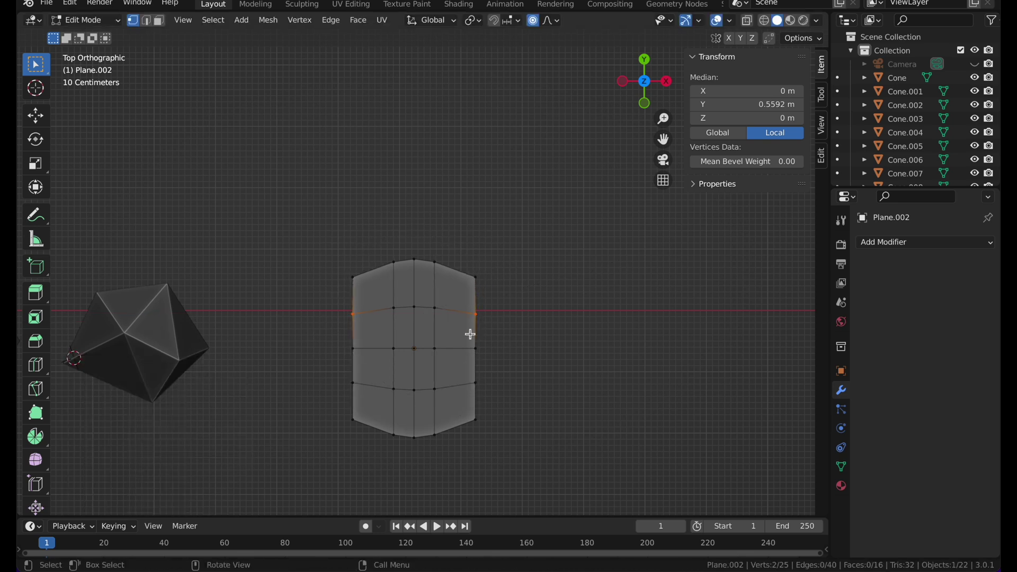
Scale the middle vertices of both side edges outward along X with proportional size 1.60, making the plane about 2.31 m wide
left_click_drag(315, 341, 383, 367, "shift")
key("s")
key("y")
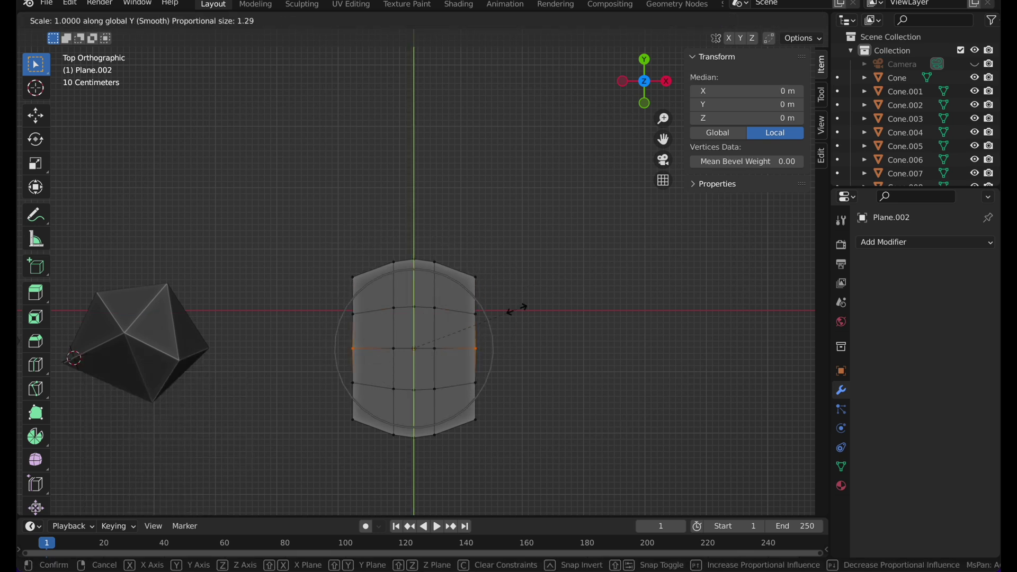
key("x")
scroll(541, 308, "down", 2)
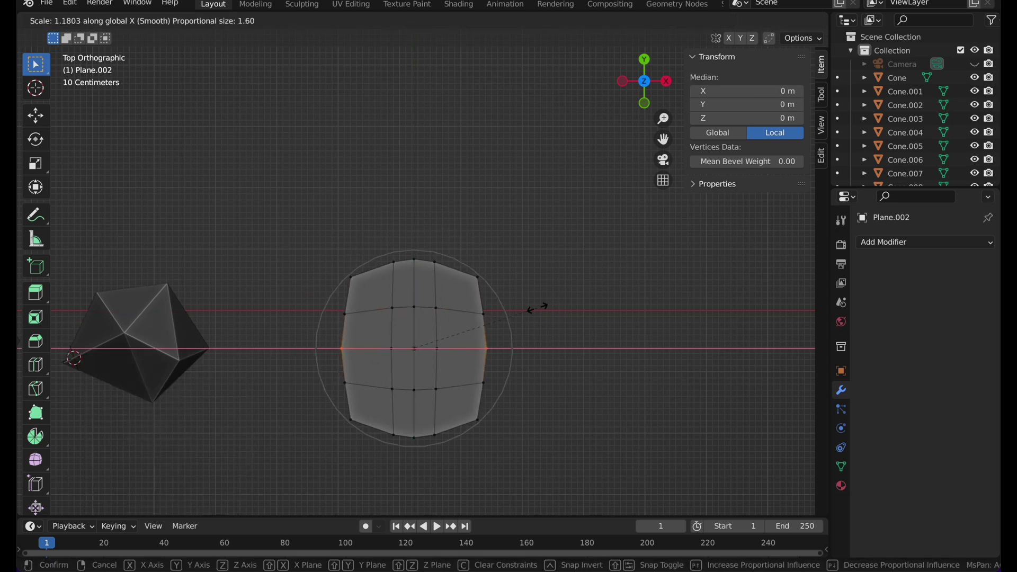
left_click(535, 308)
Scale the two lower corner vertices inward along X by about 0.61, with proportional size 0.88
left_click(502, 431)
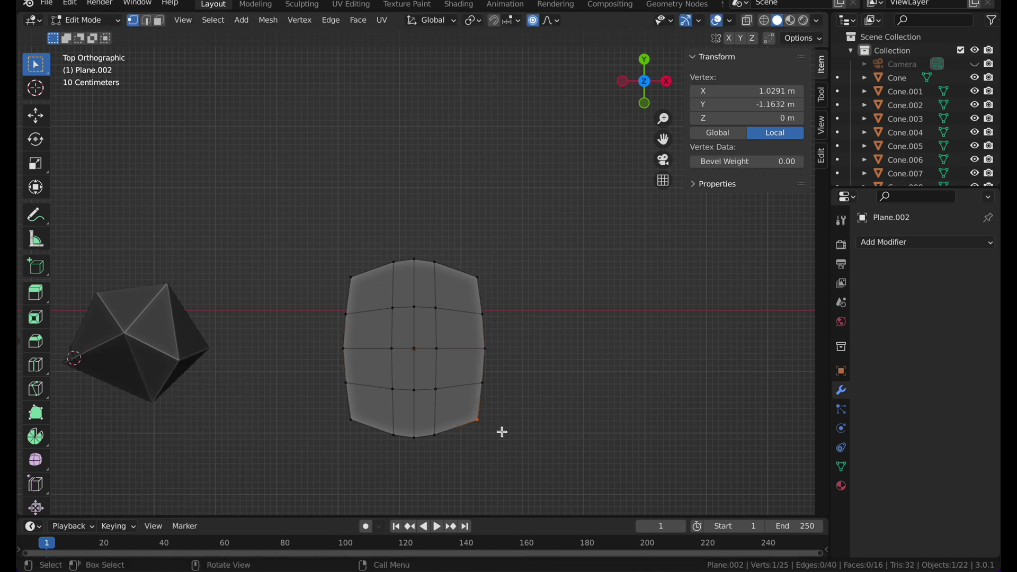
left_click(336, 417, "shift")
key("s")
key("y")
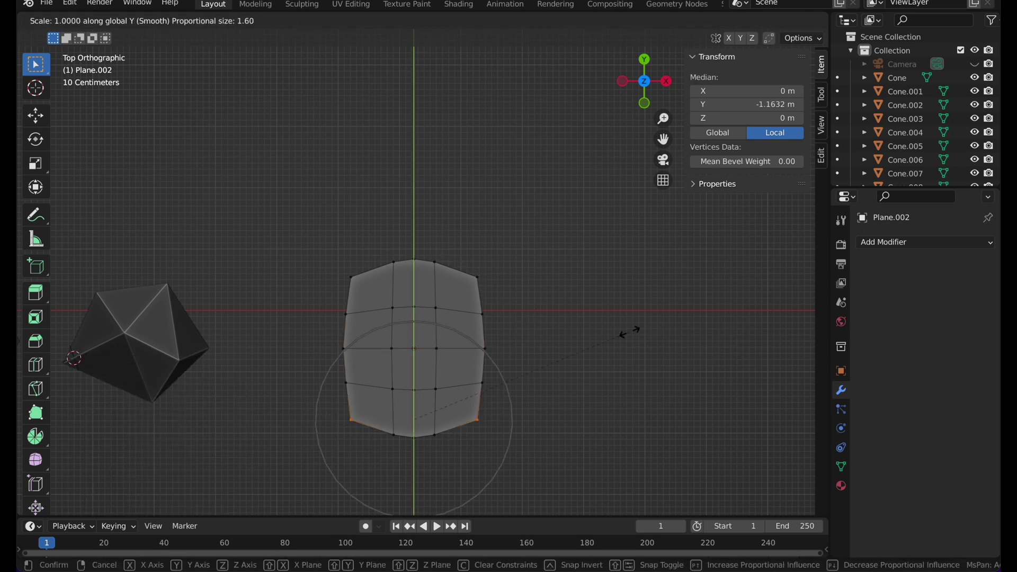
key("x")
scroll(579, 334, "up", 10)
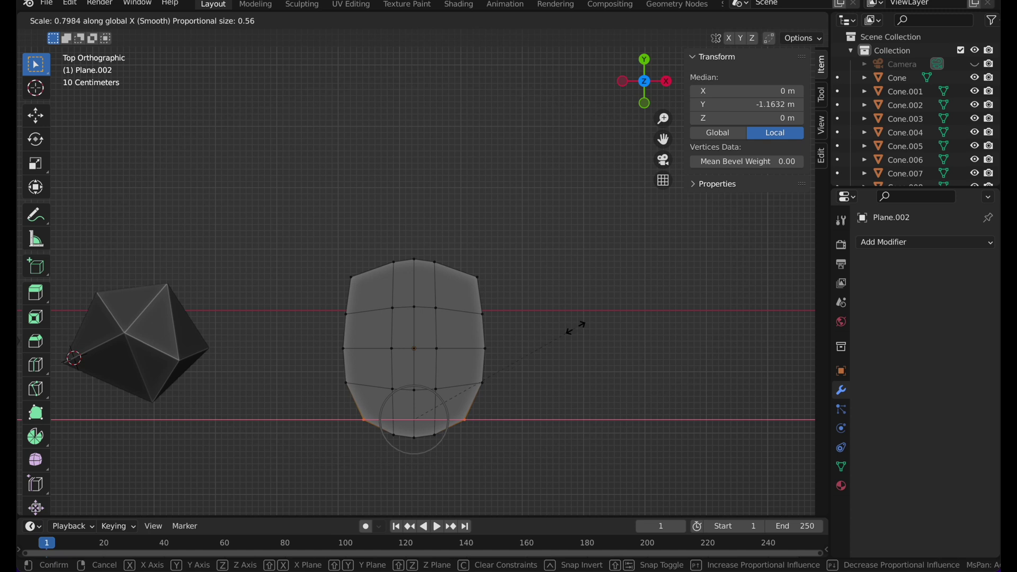
scroll(556, 340, "down", 5)
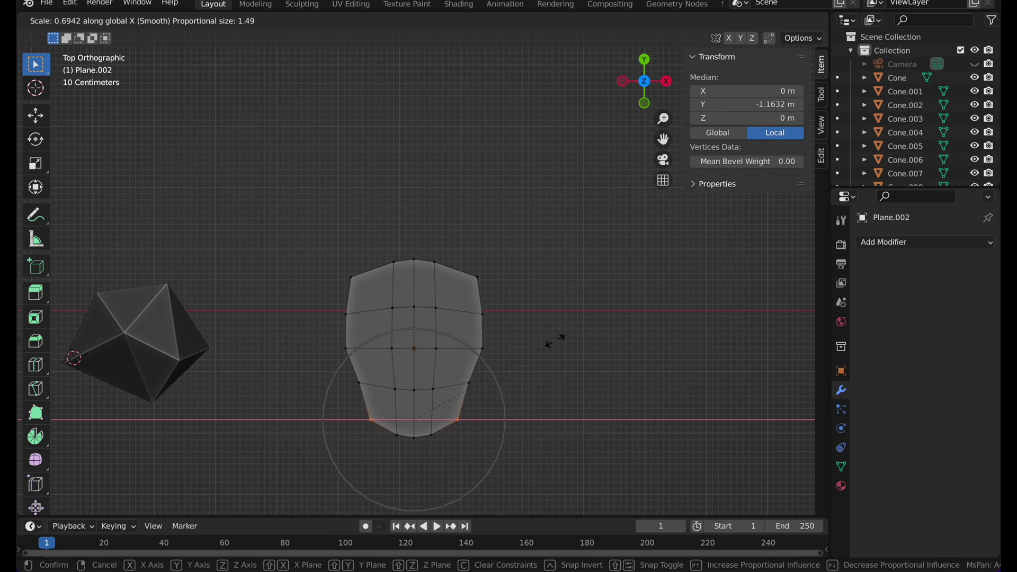
scroll(543, 363, "up", 6)
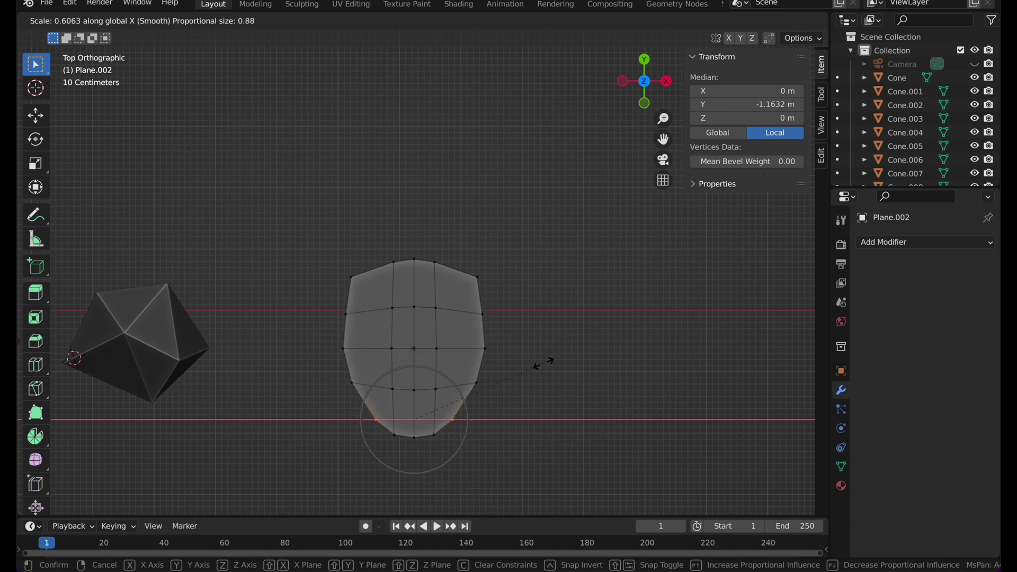
left_click(543, 363)
Select the two upper corner vertices of the plane
key("Tab")
key("Tab")
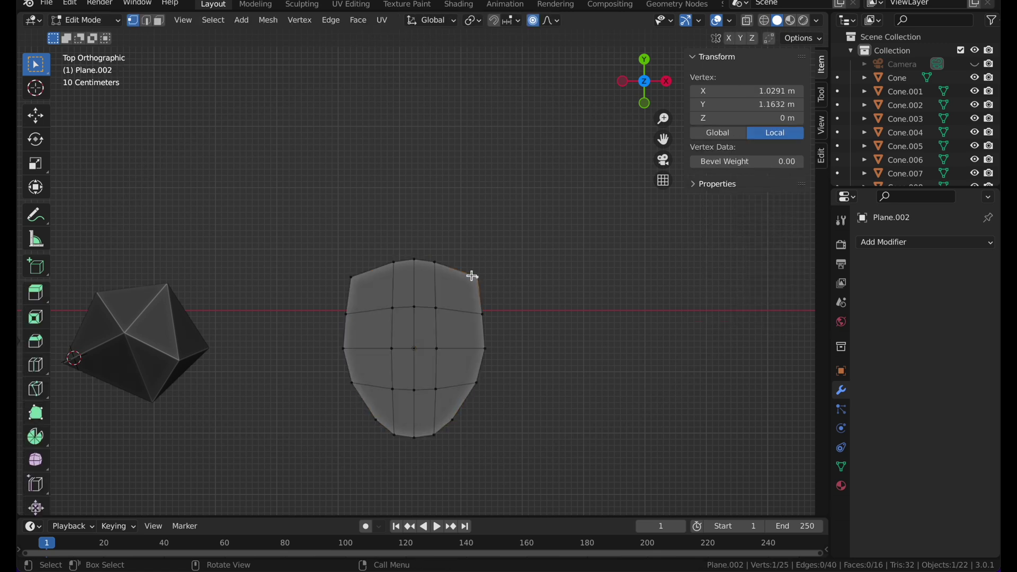
left_click(340, 272, "ctrl")
Try to move the two upper corner vertices freely and then along Z, undoing both moves
key("g")
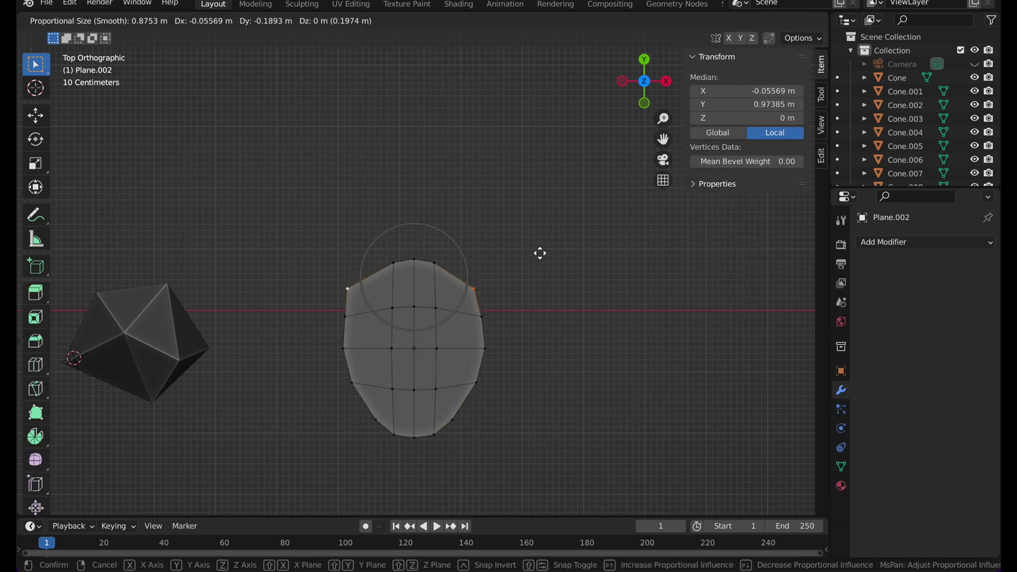
left_click(540, 252)
key("ctrl+z")
key("g")
key("z")
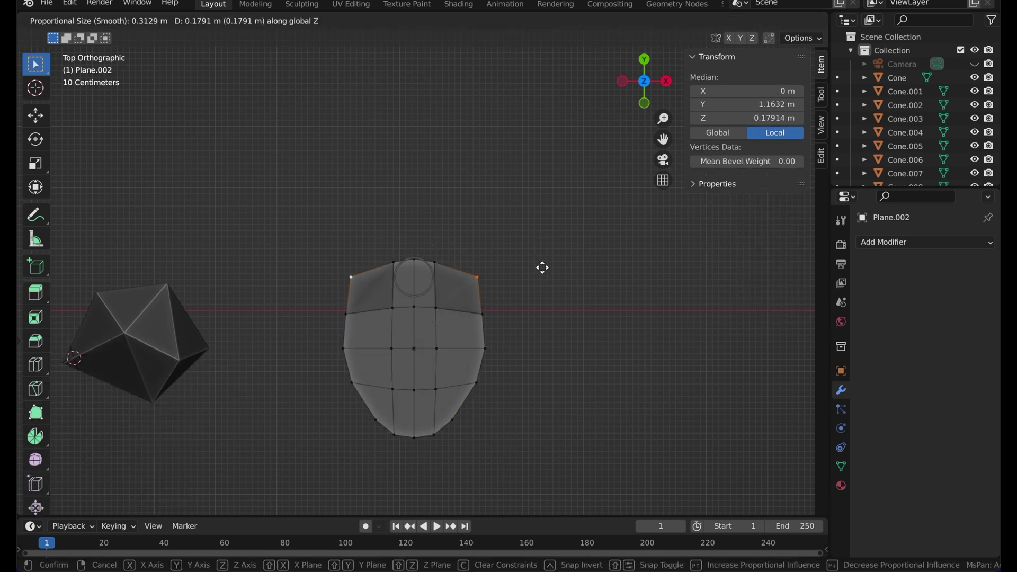
left_click(542, 270)
key("ctrl+z")
Move the two upper corner vertices about -0.28 m along Y and scale them inward along X by about 0.97
key("g")
key("y")
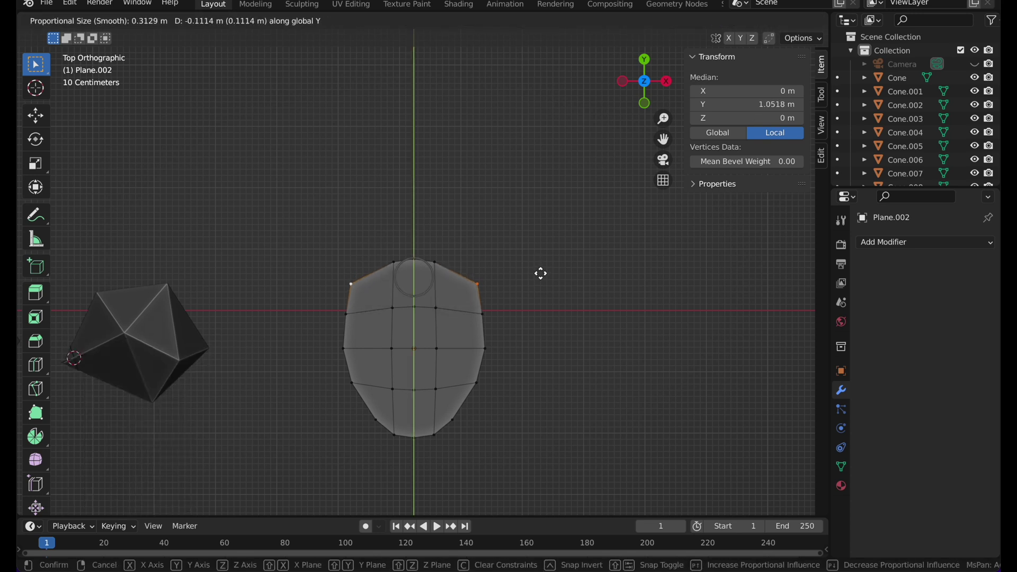
left_click(541, 279)
key("s")
key("x")
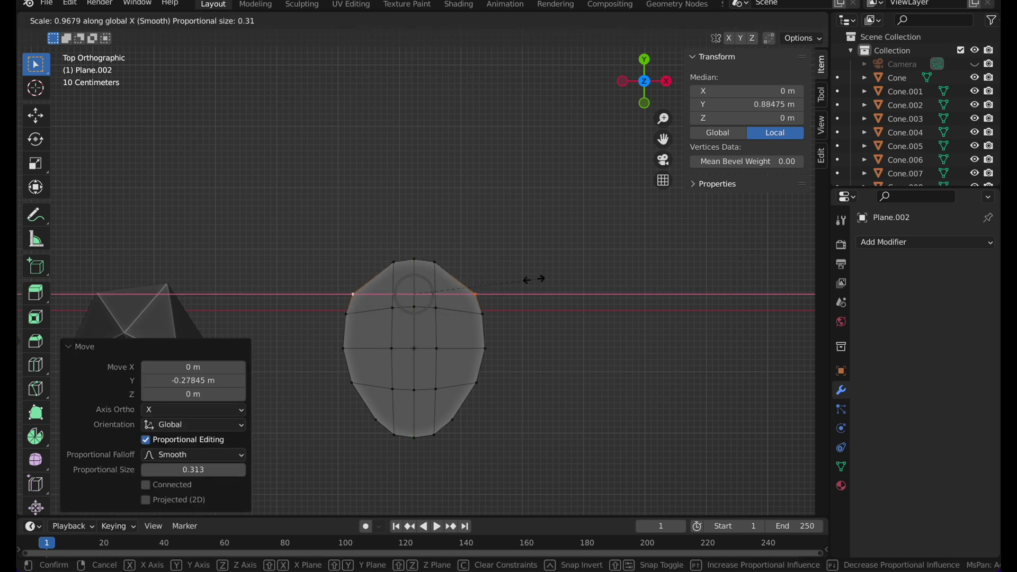
left_click(538, 275)
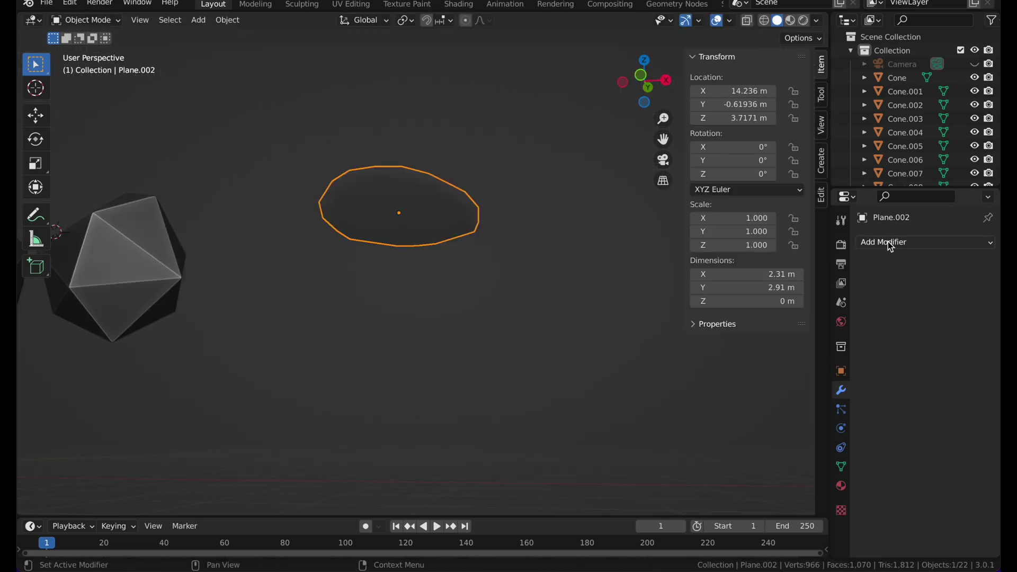
Apply a Solidify modifier with 0.19 m thickness to the reshaped plane and enter Edit Mode
left_click(889, 244)
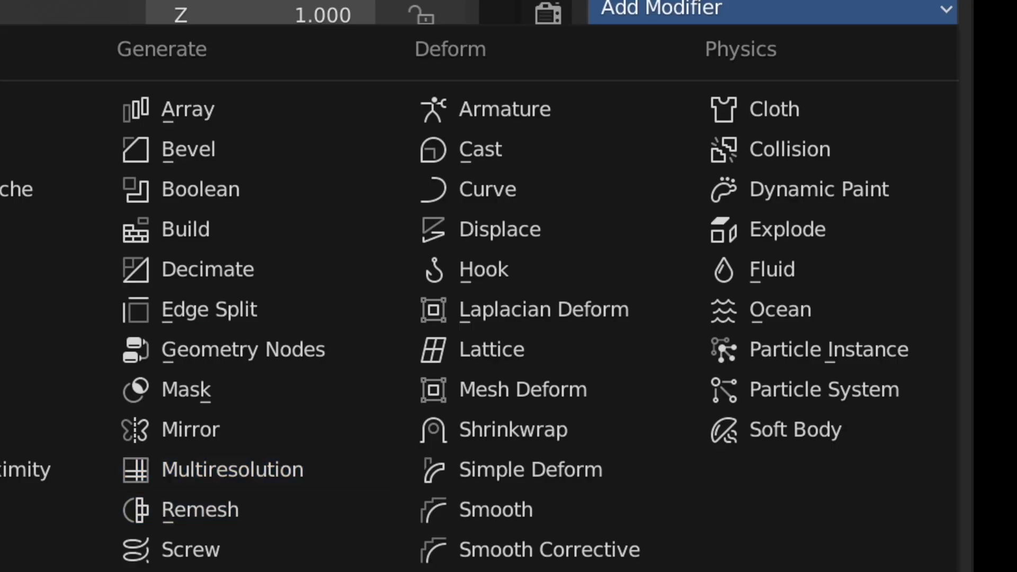
left_click(188, 571)
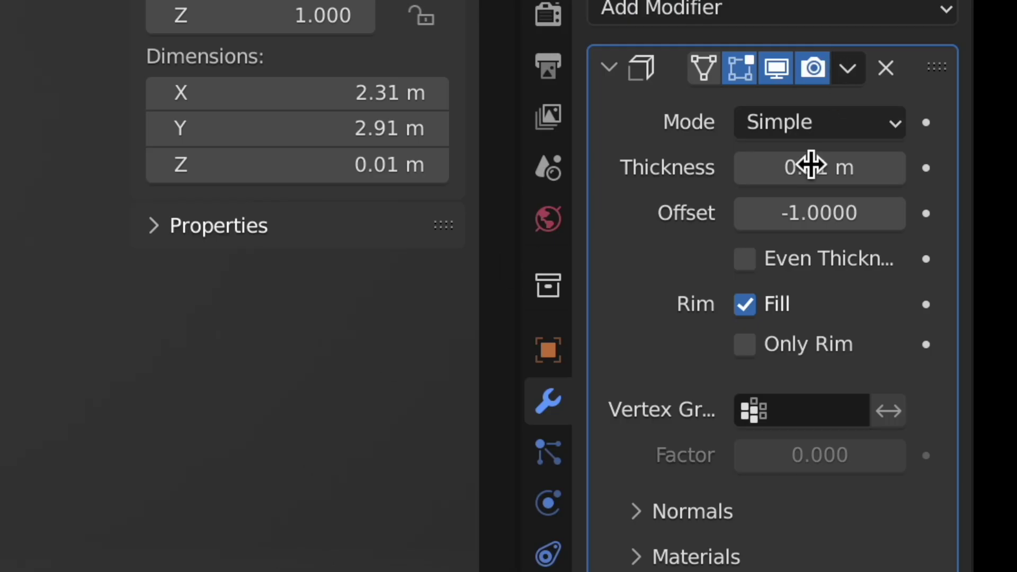
left_click_drag(811, 166, 805, 166)
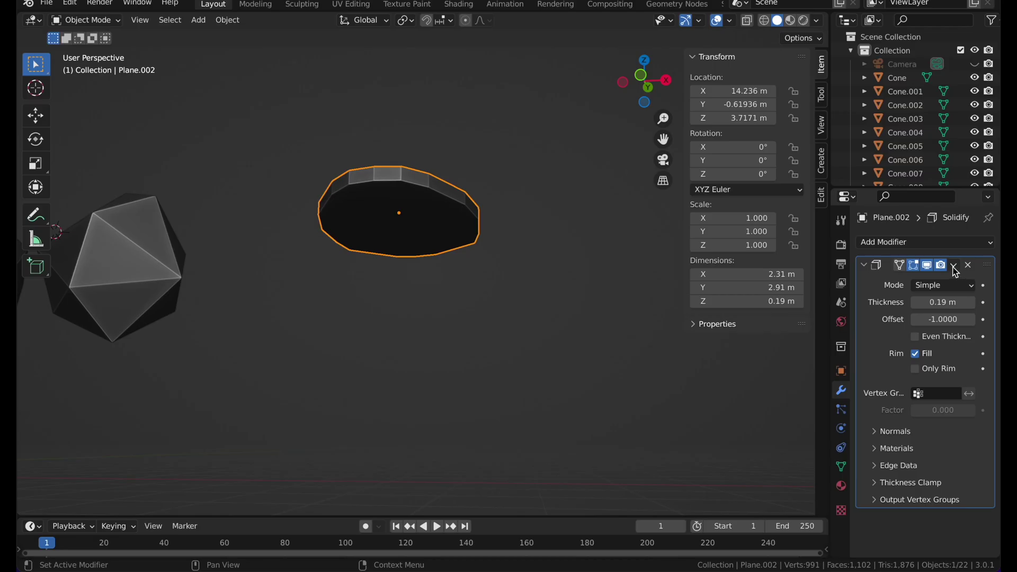
left_click(847, 68)
left_click(692, 108)
key("Tab")
scroll(636, 237, "up", 3, "shift")
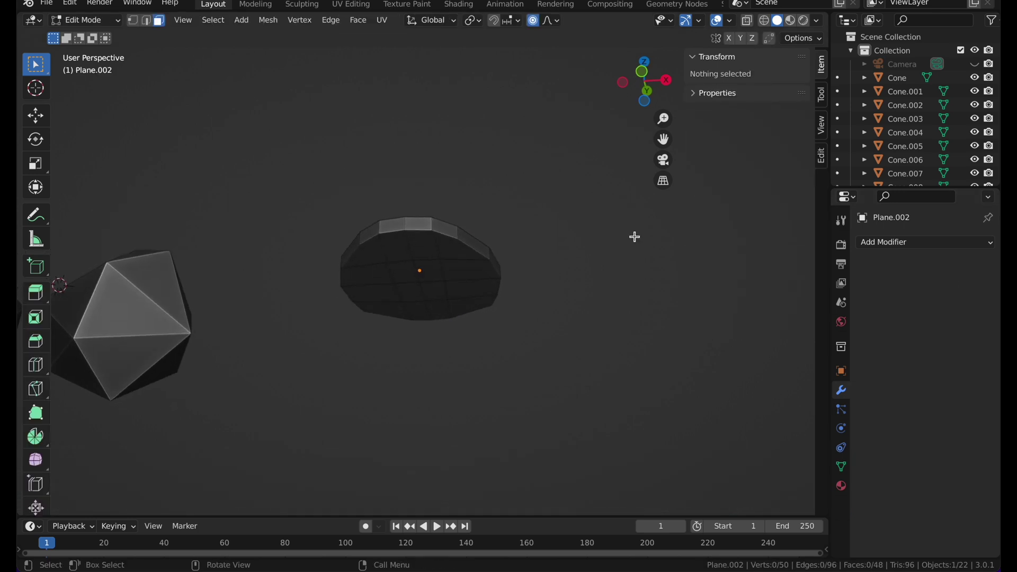
Flip the normals of the solidified plane's underside faces, return to Object Mode and reselect the plane
key("c")
mouse_move(392, 272)
left_mouse_down()
mouse_move(397, 261)
mouse_move(442, 288)
mouse_move(401, 298)
left_mouse_up()
key("Escape")
key("alt+n")
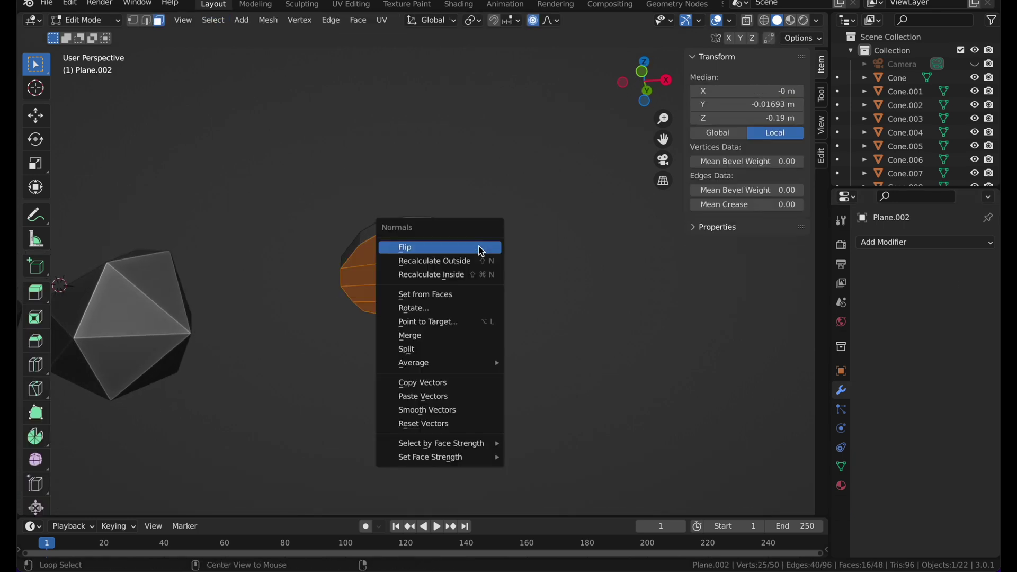
left_click(479, 247)
key("Tab")
left_click(491, 175)
scroll(491, 181, "up", 5)
left_click(431, 315)
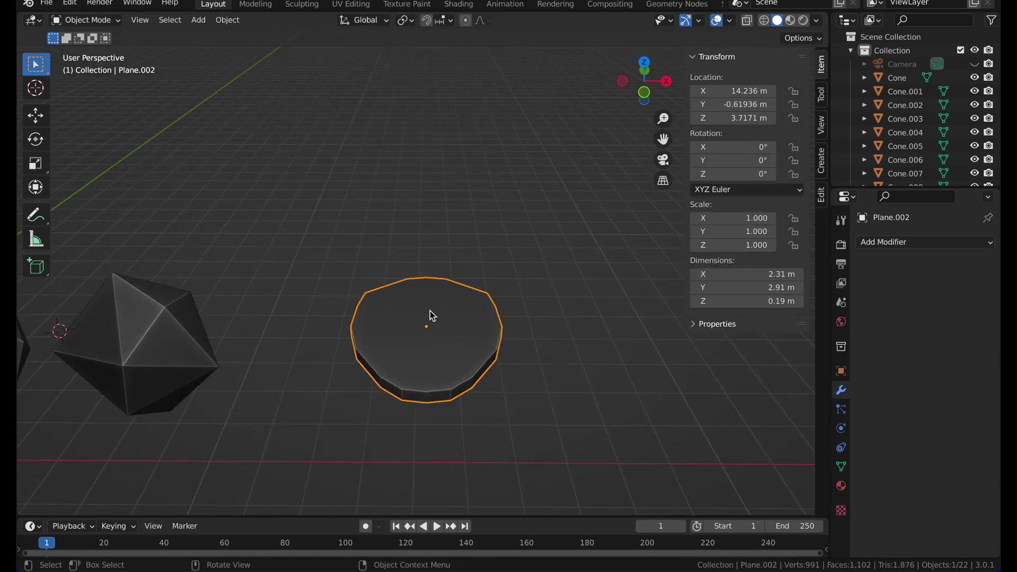
Enter Edit Mode and select the four lengthwise centre edges on the leaf shape's upper face
key("Tab")
scroll(429, 311, "right", 3)
scroll(429, 311, "down", 5)
left_click(509, 194)
scroll(509, 194, "down", 2)
scroll(508, 194, "up", 5)
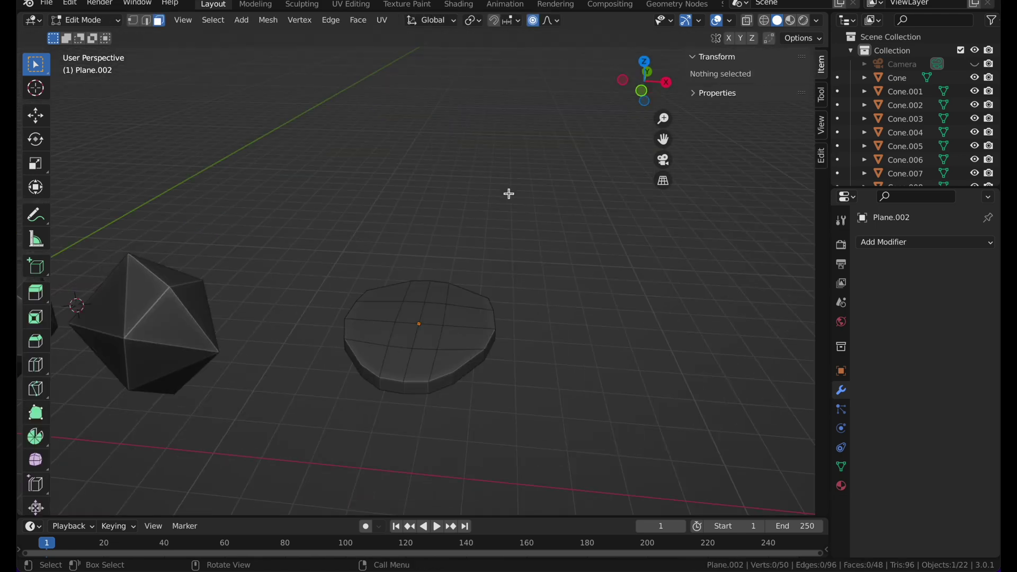
scroll(508, 193, "right", 3)
scroll(488, 191, "up", 1)
scroll(488, 192, "left", 3)
key("2")
left_click(427, 286)
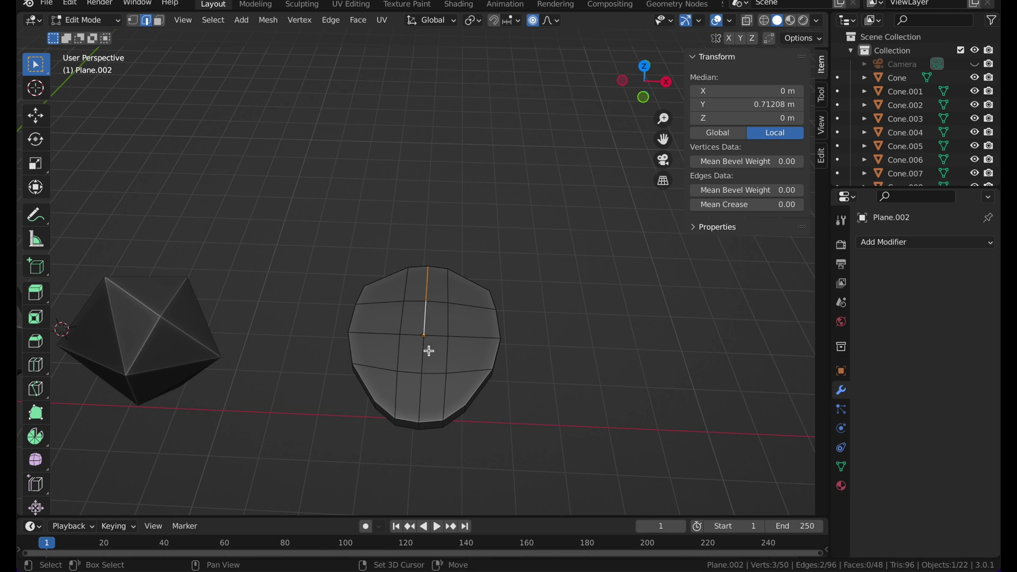
scroll(428, 290, "down", 2, "shift")
scroll(428, 290, "up", 2)
scroll(428, 290, "right", 2, "shift")
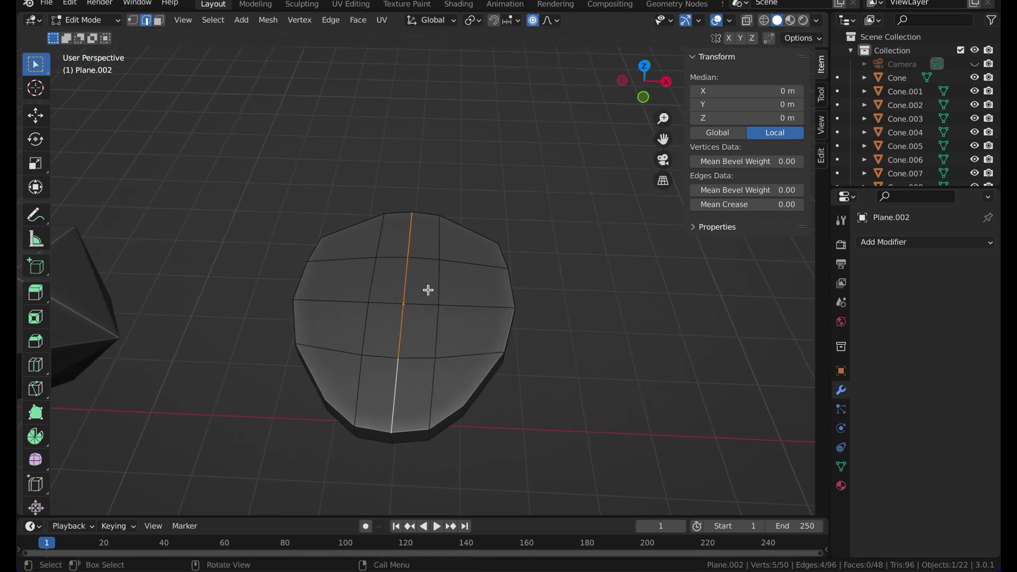
Bevel the selected centre edges narrowly with 2 segments and shape 0.500
left_click(37, 341)
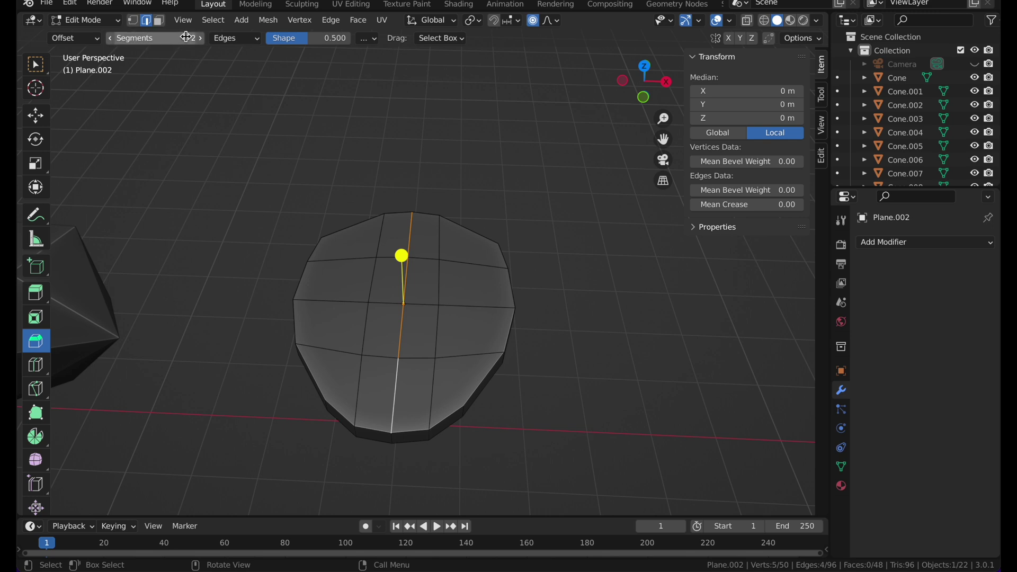
left_click_drag(402, 256, 399, 253)
left_click(423, 184)
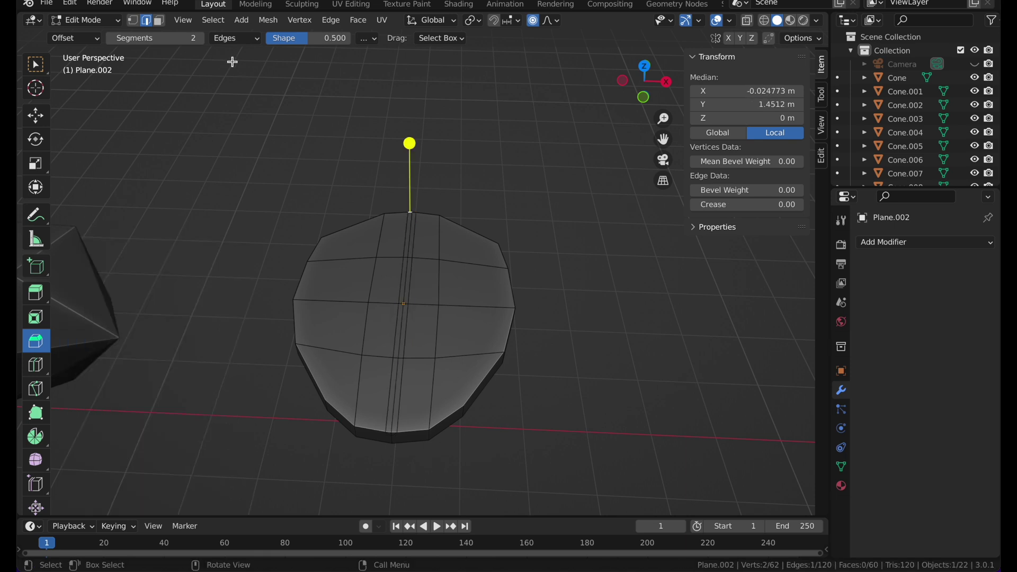
Select the middle edges of the bevel, lower them about 0.08 m to form a central groove, and leave Edit Mode
key("w")
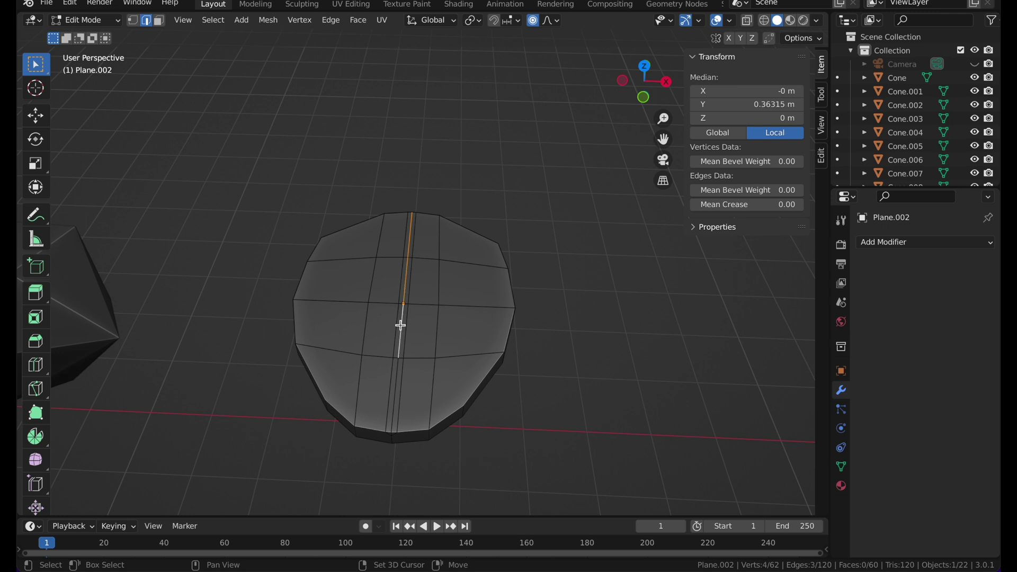
key("Tab")
middle_click_drag(401, 325, 431, 237)
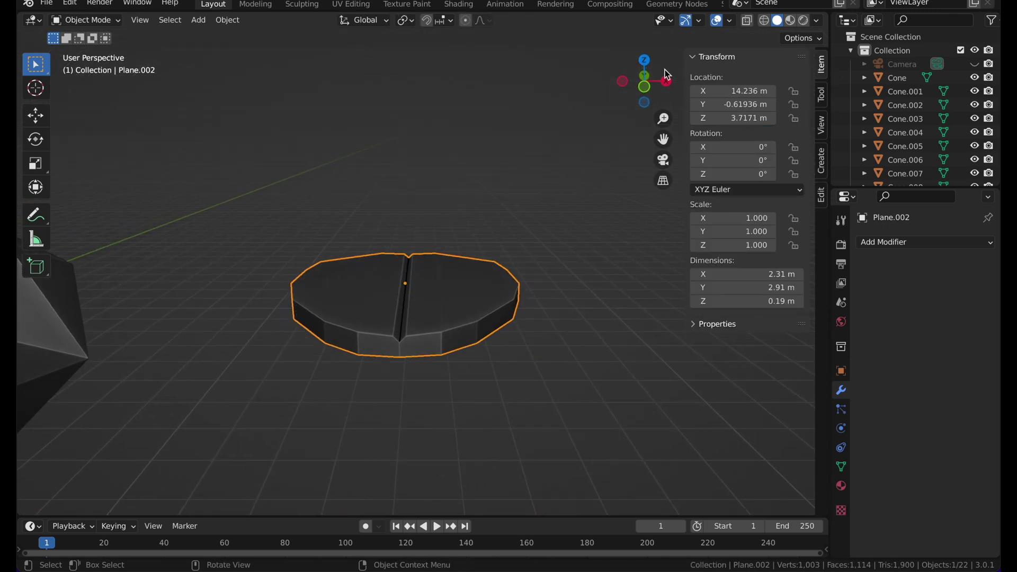
From the front view, lower the groove's centre edges about 0.157 m along Z with smooth proportional editing, size 1.663
key("KP_1")
key("Tab")
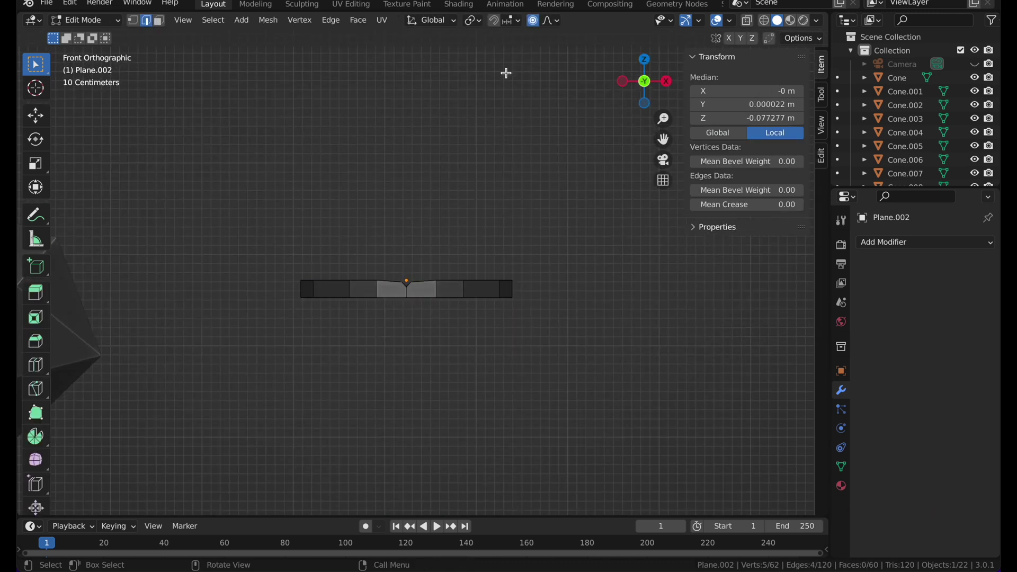
key("g")
key("z")
scroll(534, 64, "down", 7)
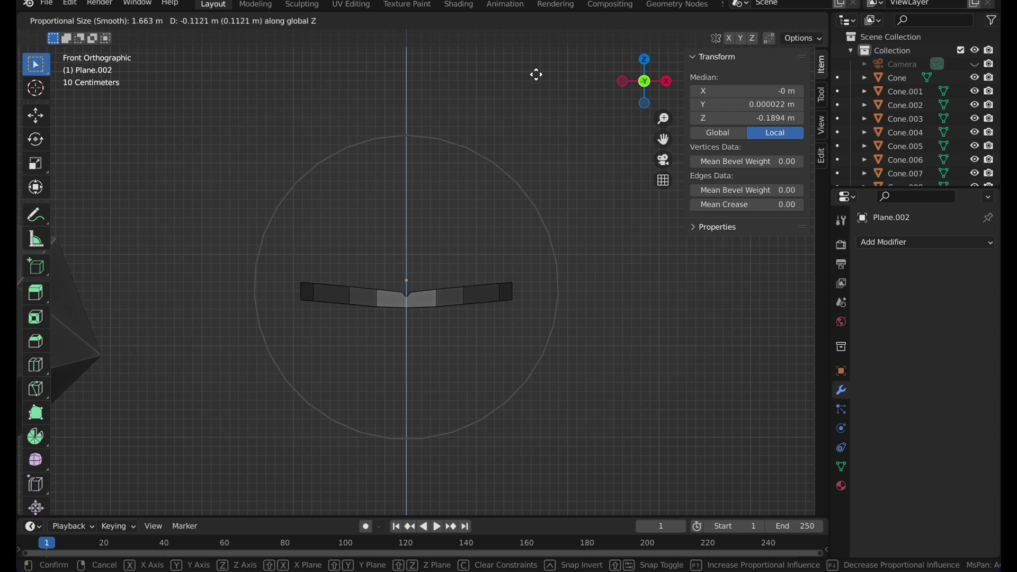
left_click(539, 78)
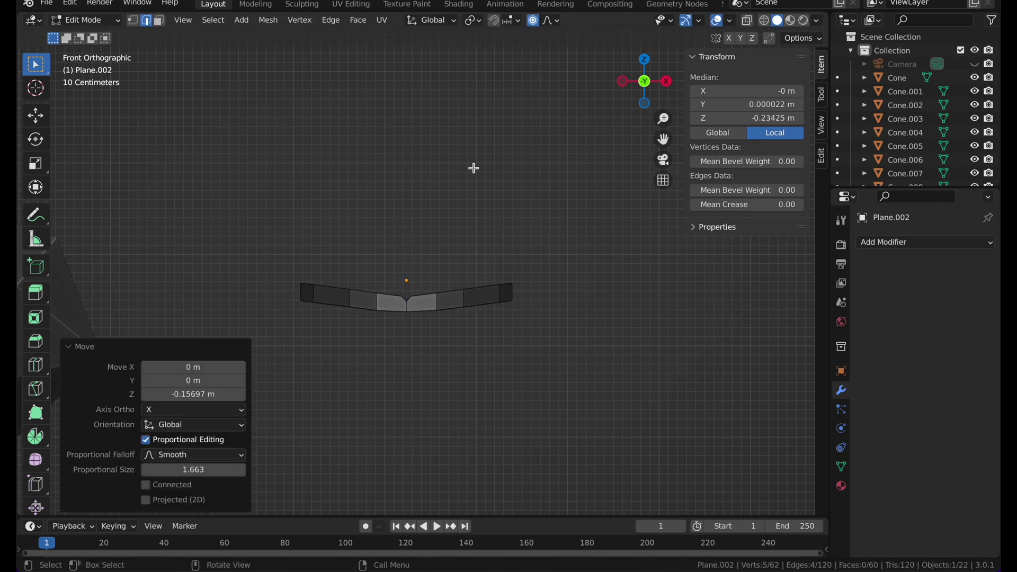
middle_click_drag(472, 168, 472, 168)
Add a 2 m mesh plane and move it about 9.77 m along X, past the leaf shapes
key("shift+a")
mouse_move(456, 257)
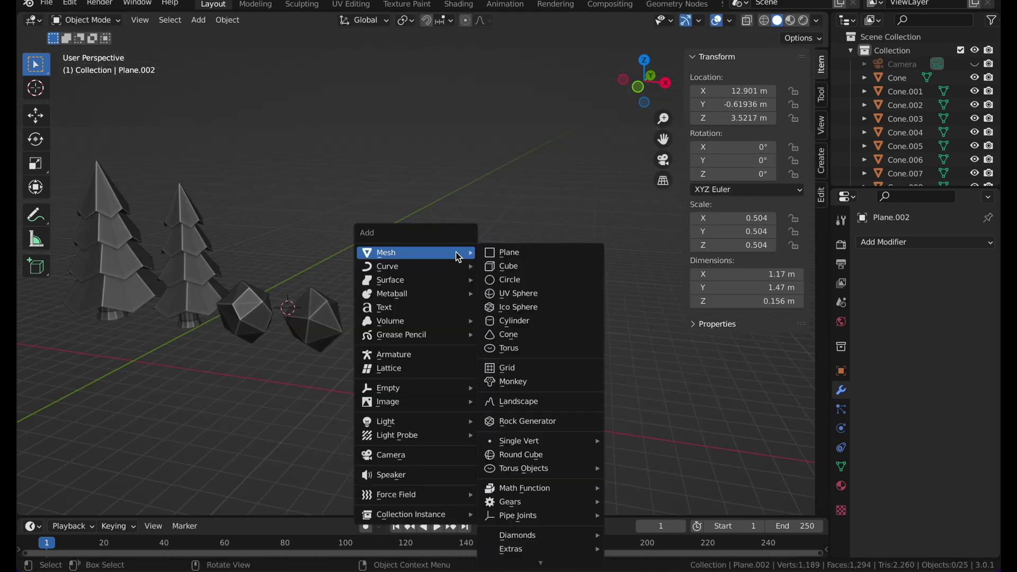
left_click(503, 258)
middle_click_drag(505, 261, 502, 257)
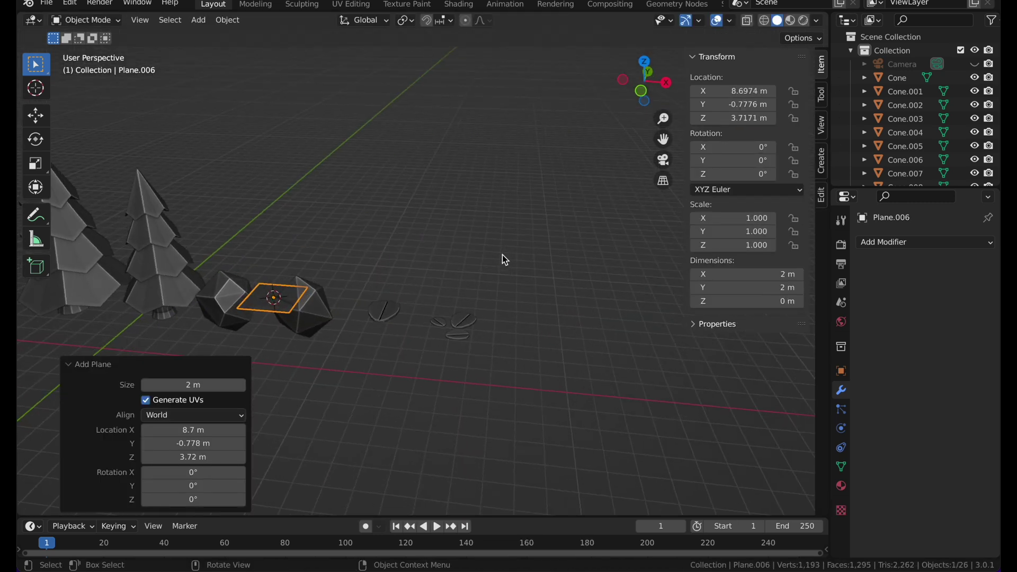
key("g")
key("x")
left_click(761, 301)
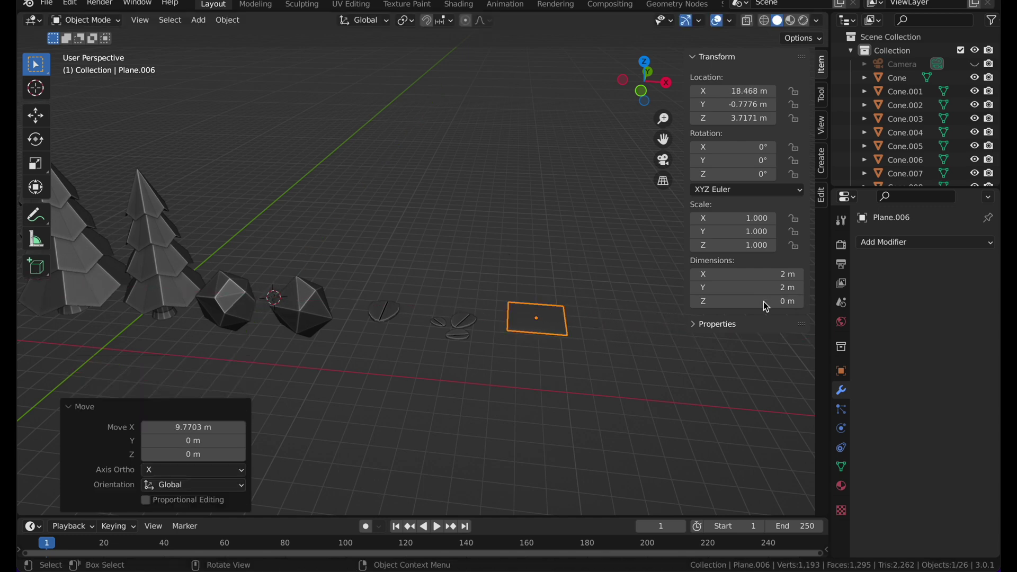
Enter Edit Mode and subdivide the new plane three times with one cut each to make an 8 by 8 grid
middle_click_drag(493, 270, 494, 270)
scroll(493, 270, "up", 2)
key("Tab")
right_click(493, 270)
left_click(499, 161)
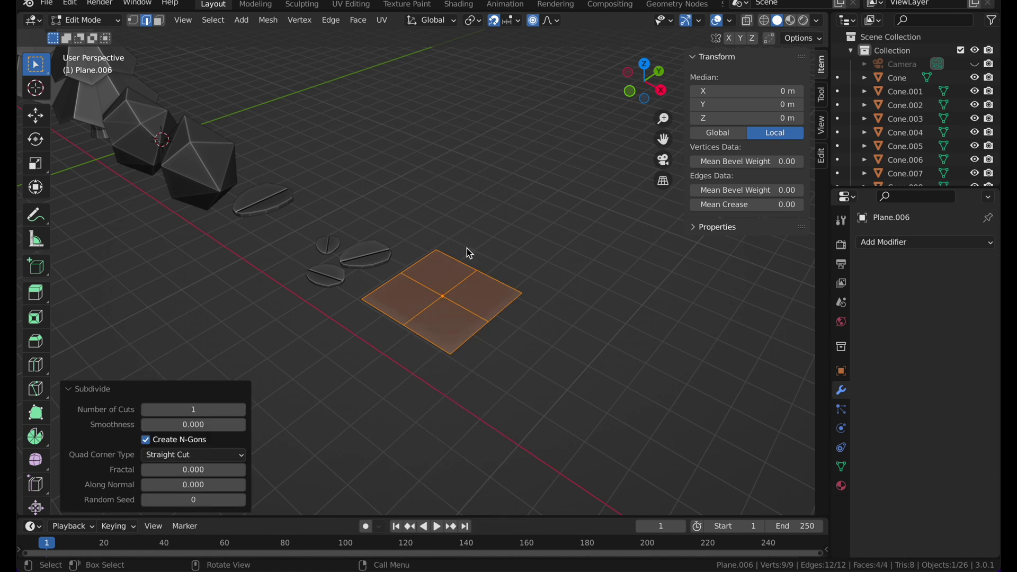
right_click(467, 160)
left_click(467, 160)
right_click(467, 160)
left_click(466, 160)
middle_click_drag(465, 159, 466, 159)
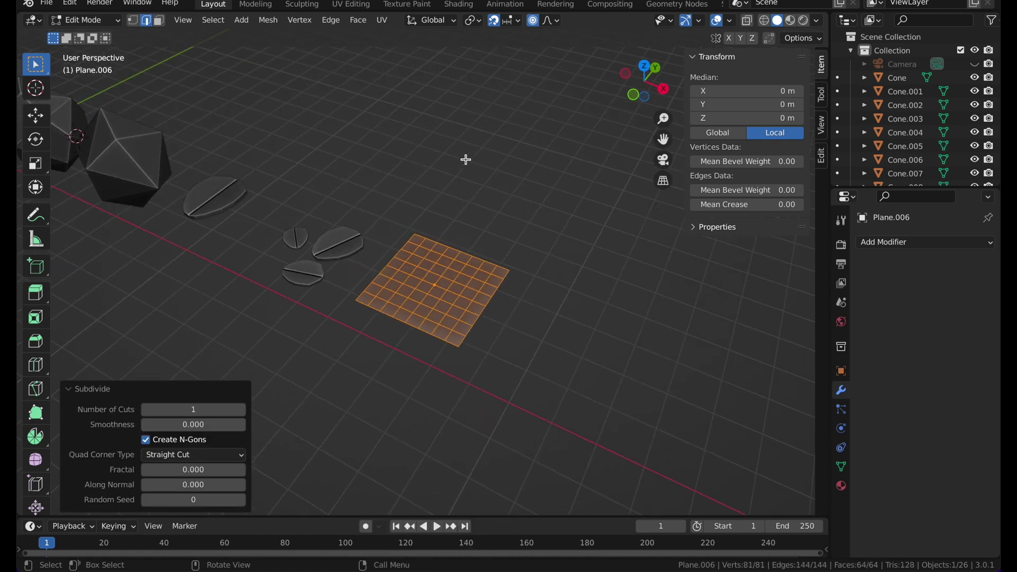
Raise two central vertices of the grid about 0.254 m along Z with smooth proportional editing, size 1.755
left_click(448, 284)
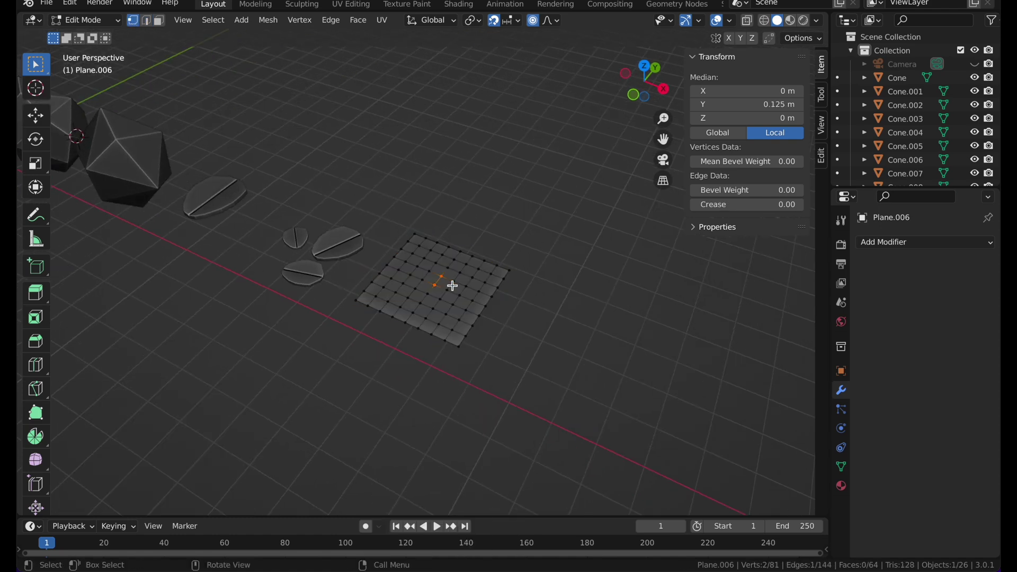
middle_click_drag(450, 285, 454, 284)
key("g")
key("z")
left_click(506, 257)
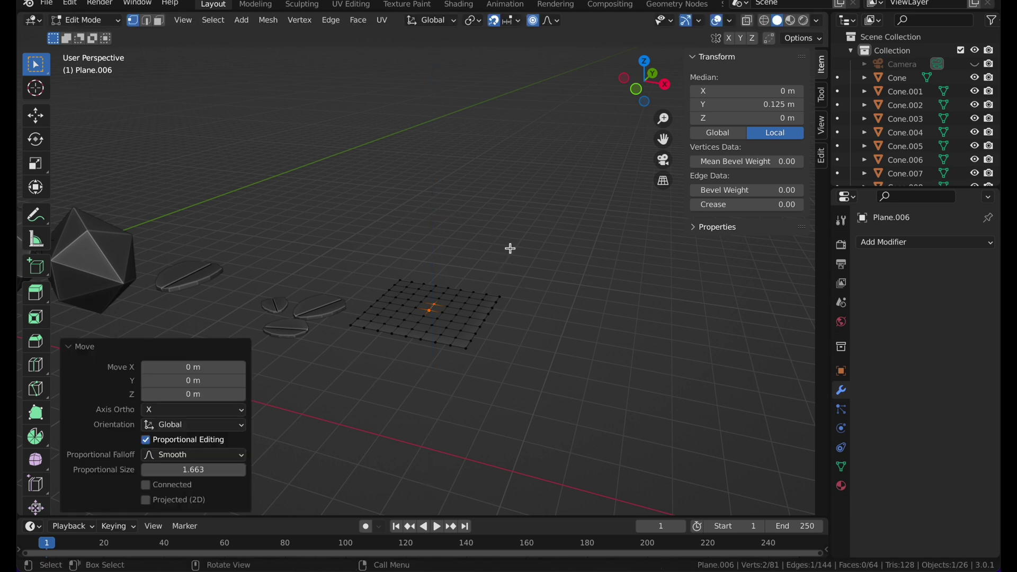
key("g")
key("z")
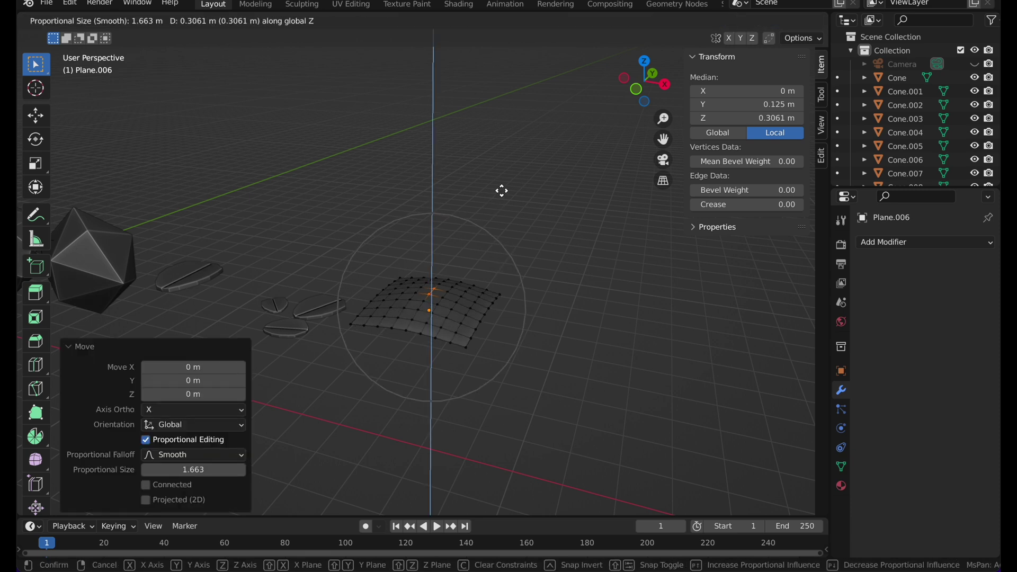
scroll(502, 194, "down", 4)
scroll(501, 194, "up", 4)
left_click(502, 194)
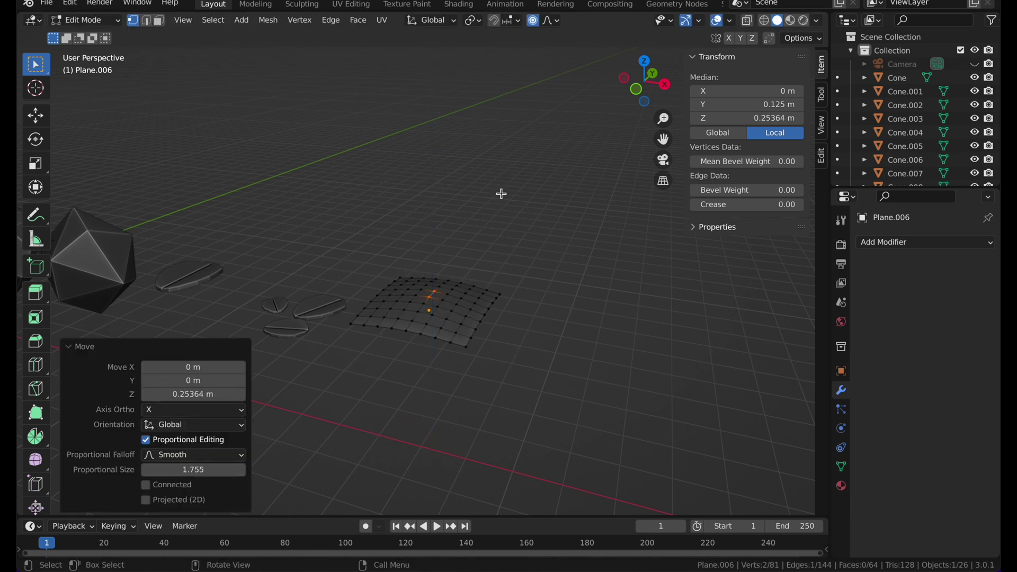
Return to Object Mode, add a Solidify modifier to the curved plane and increase its thickness
key("Tab")
middle_click_drag(502, 193, 901, 390)
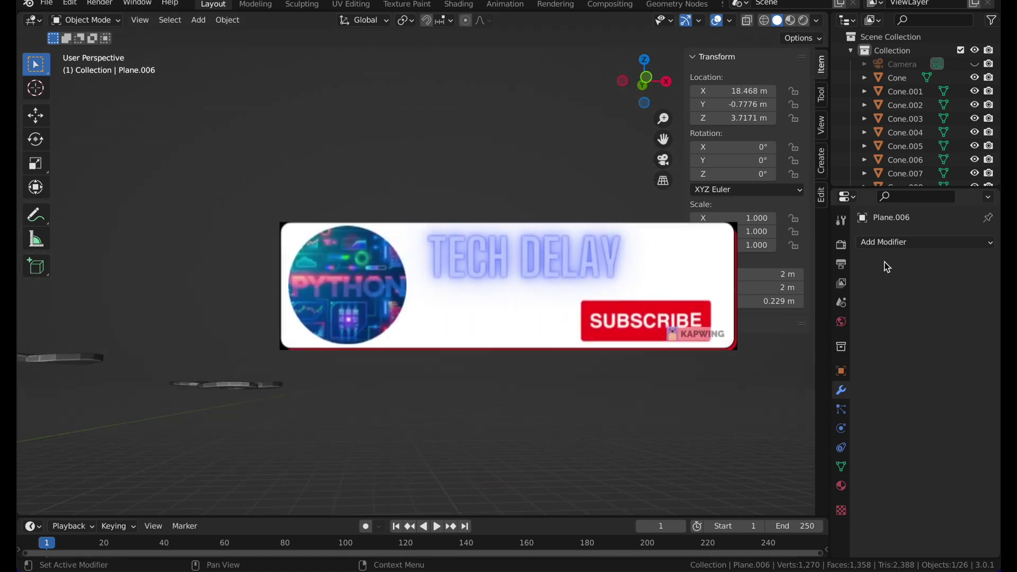
left_click(893, 245)
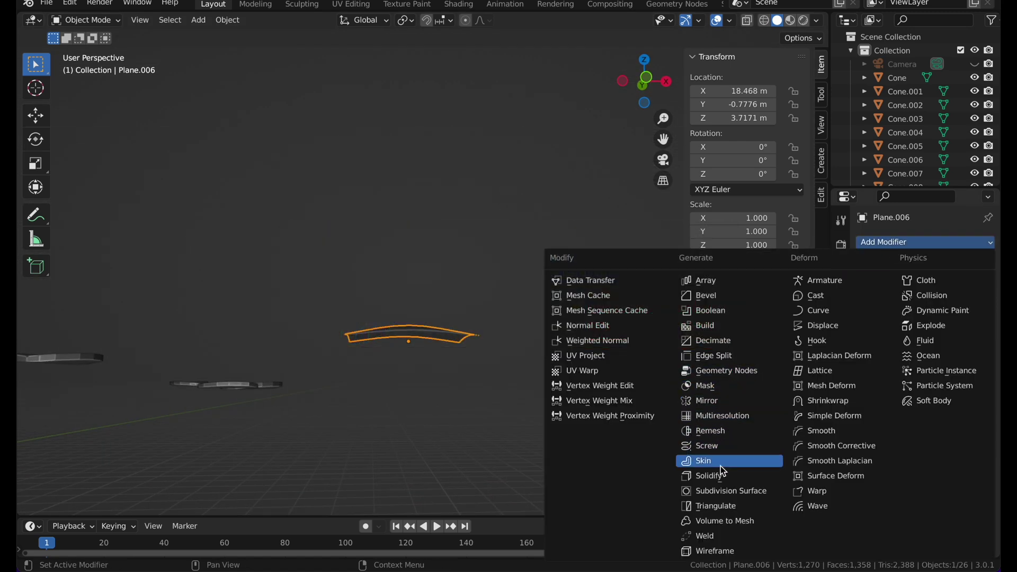
left_click(709, 476)
left_click_drag(943, 302, 969, 302)
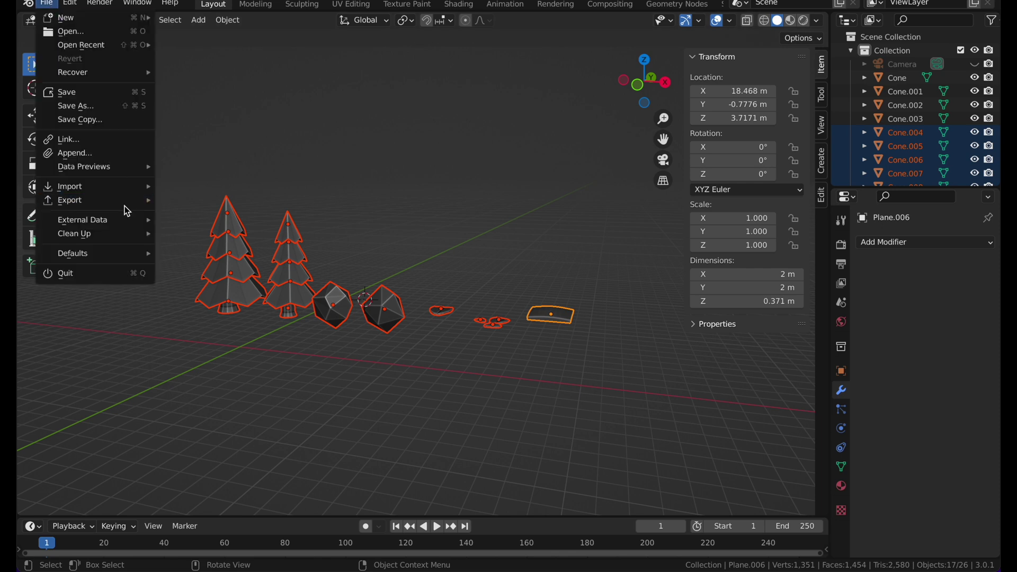
Export the selected models in FBX format
mouse_move(127, 201)
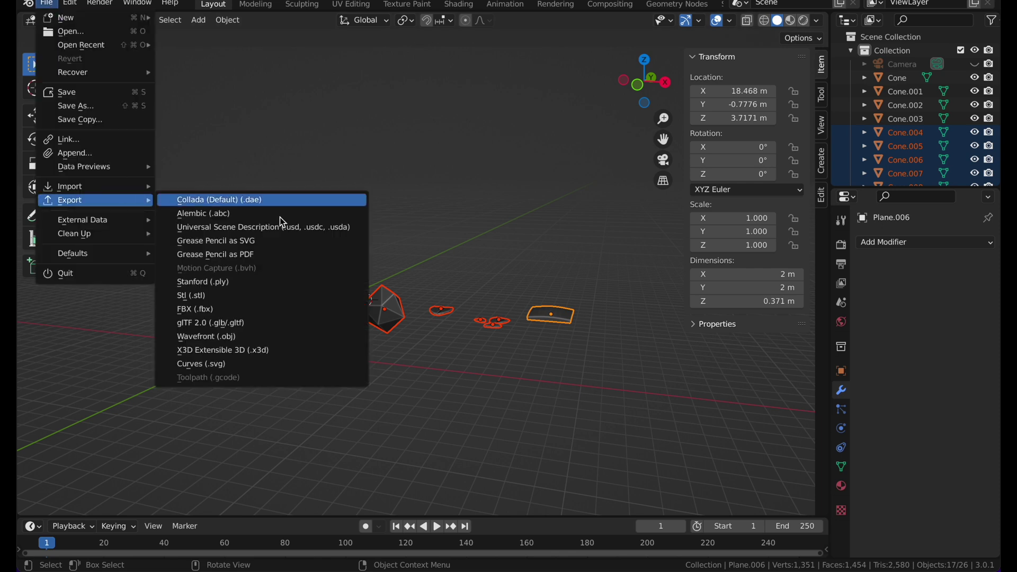
left_click(243, 310)
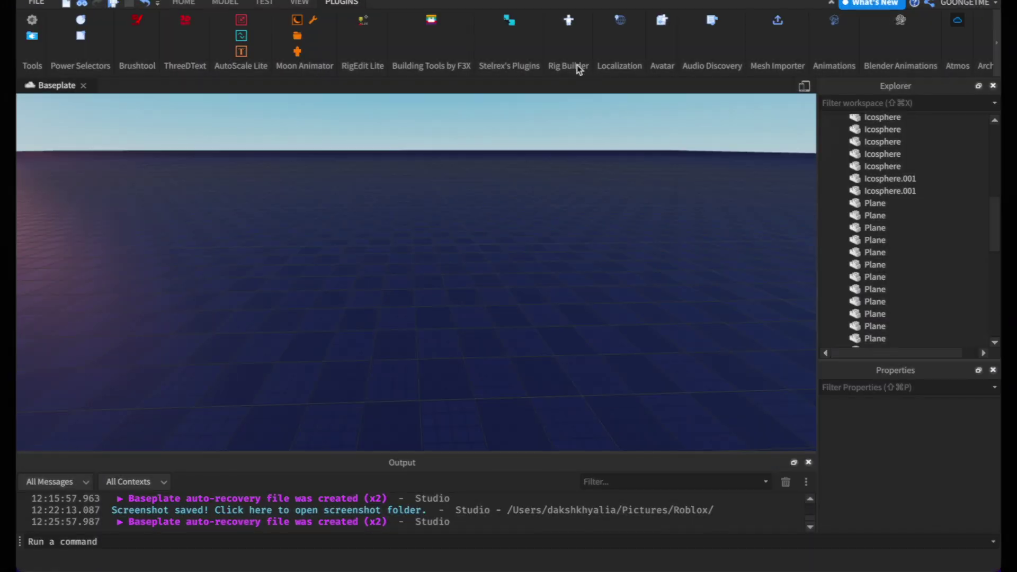
Switch to Roblox Studio and use the Mesh Importer to find "lowpolyshow" and open LowpolyShowcase1.fbx
left_click(779, 21)
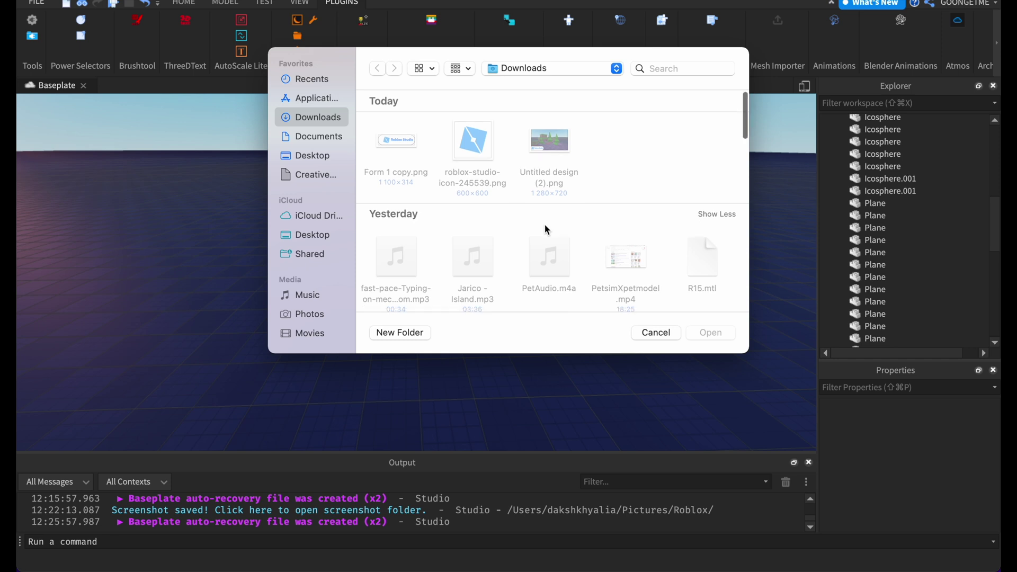
scroll(544, 224, "down", 3)
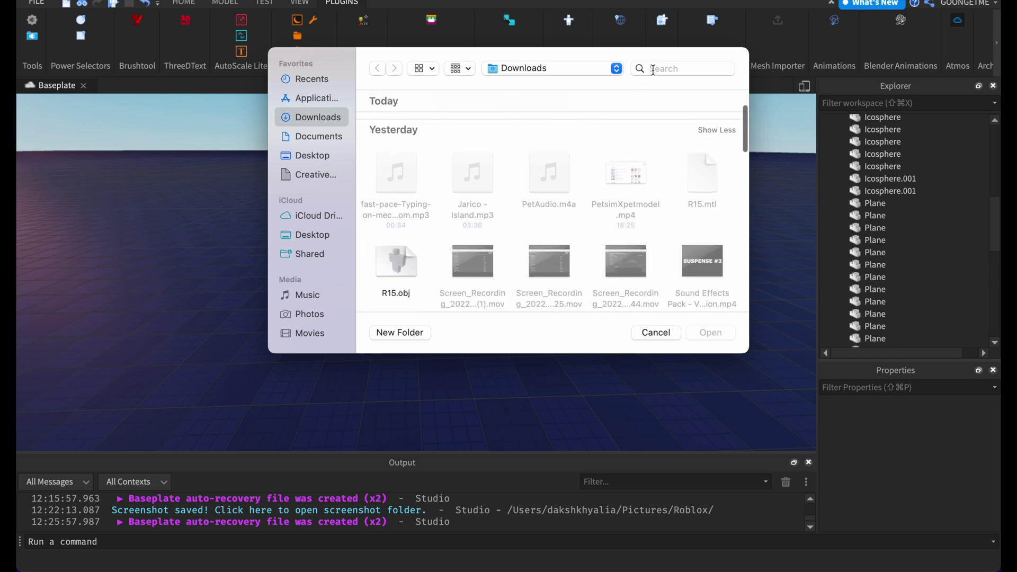
type("lowpoly")
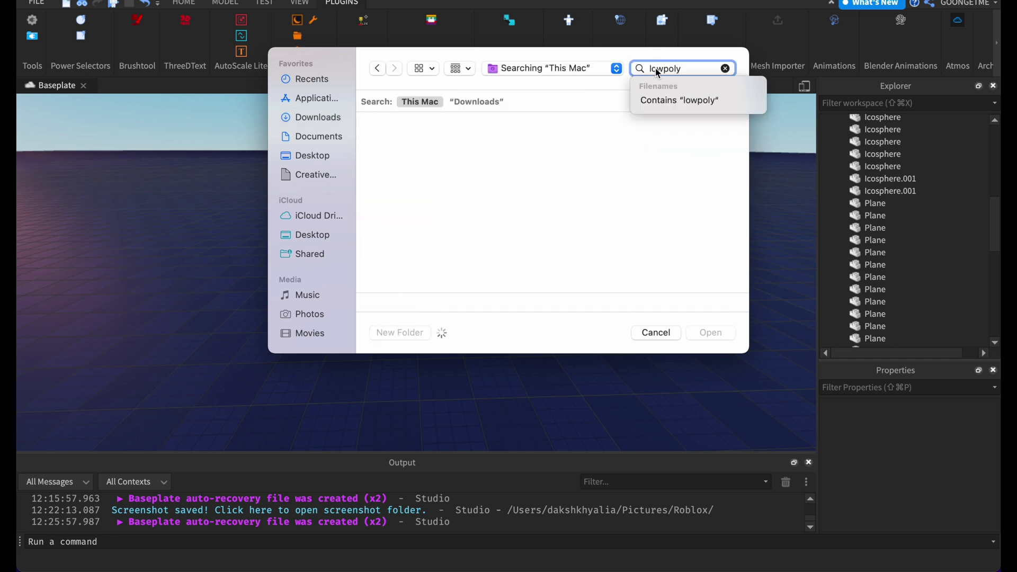
type("show")
key("Down")
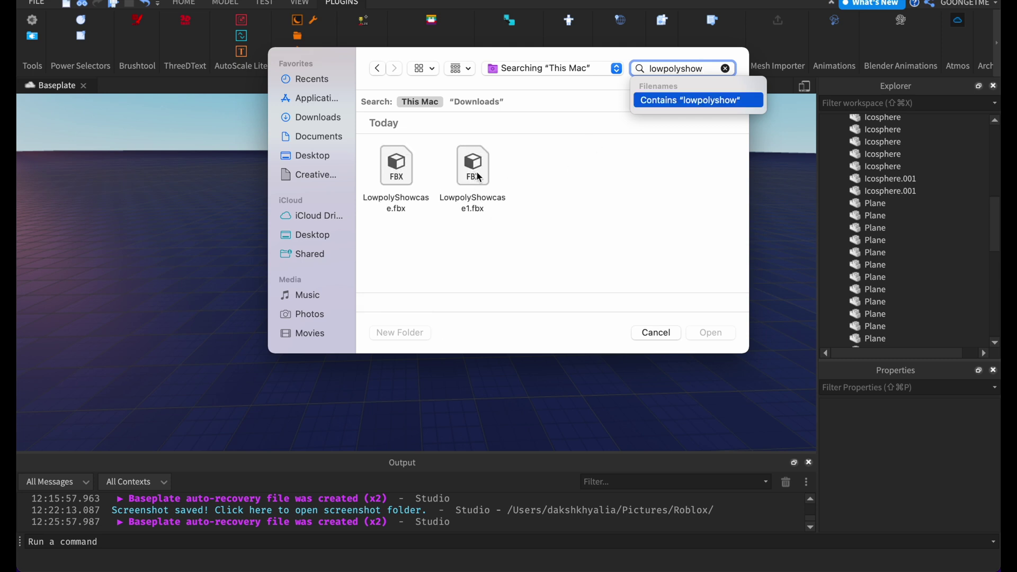
left_click(468, 175)
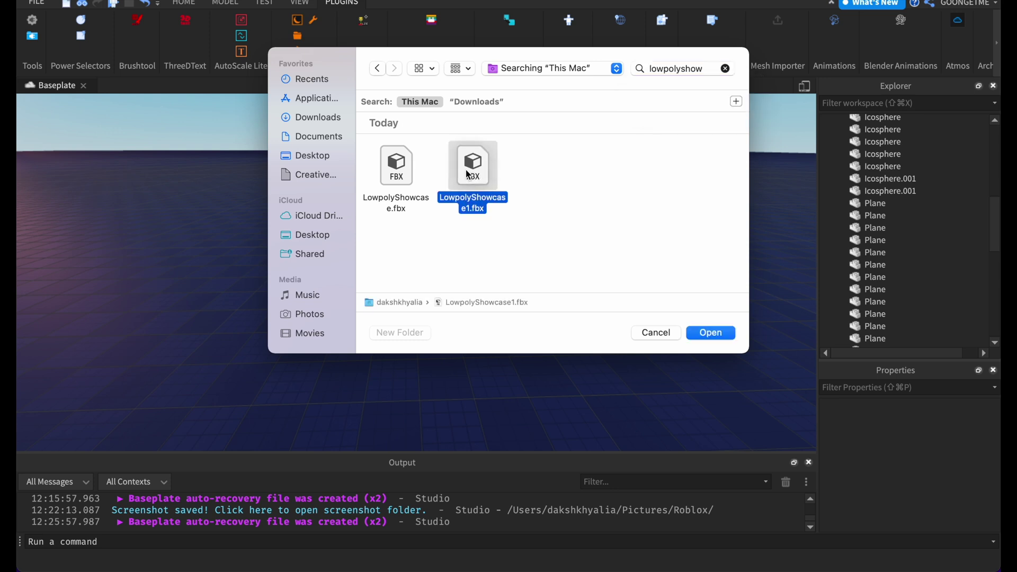
left_click(691, 334)
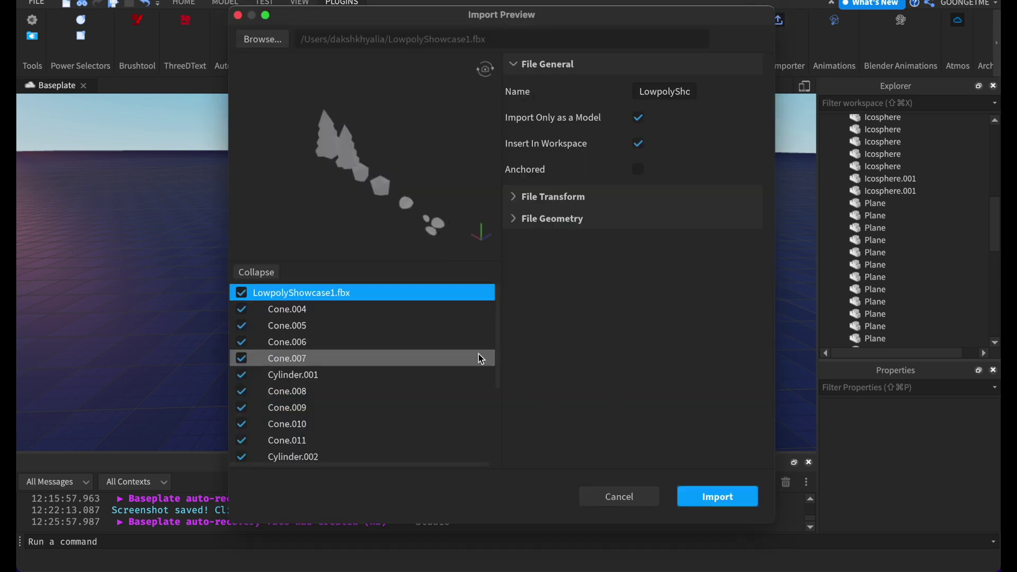
Review the mesh list and 3D preview, import the model into the workspace and dismiss the import notice
scroll(478, 354, "down", 3)
scroll(478, 353, "up", 3)
left_click_drag(415, 183, 445, 159)
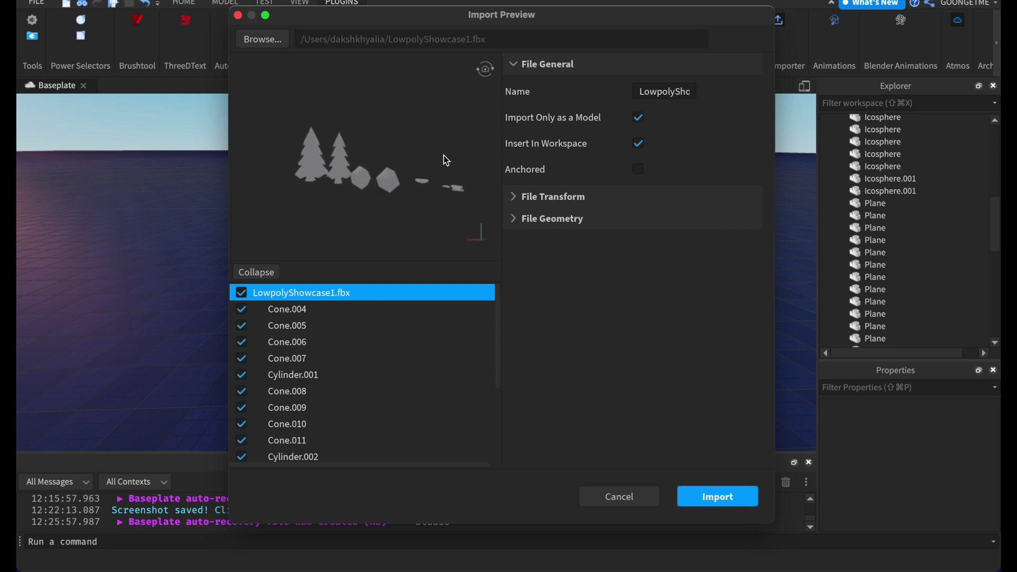
left_click(705, 495)
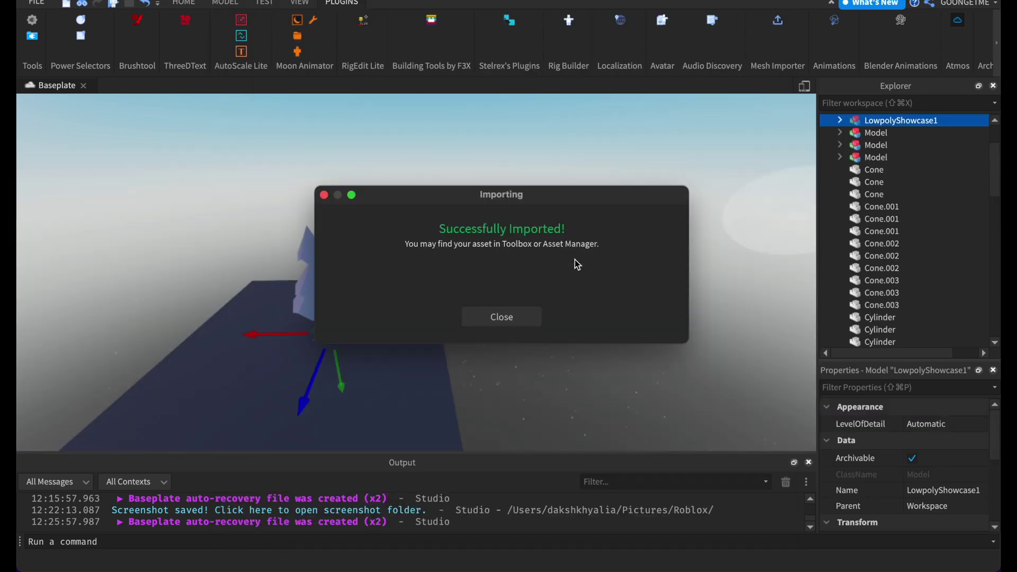
left_click(487, 321)
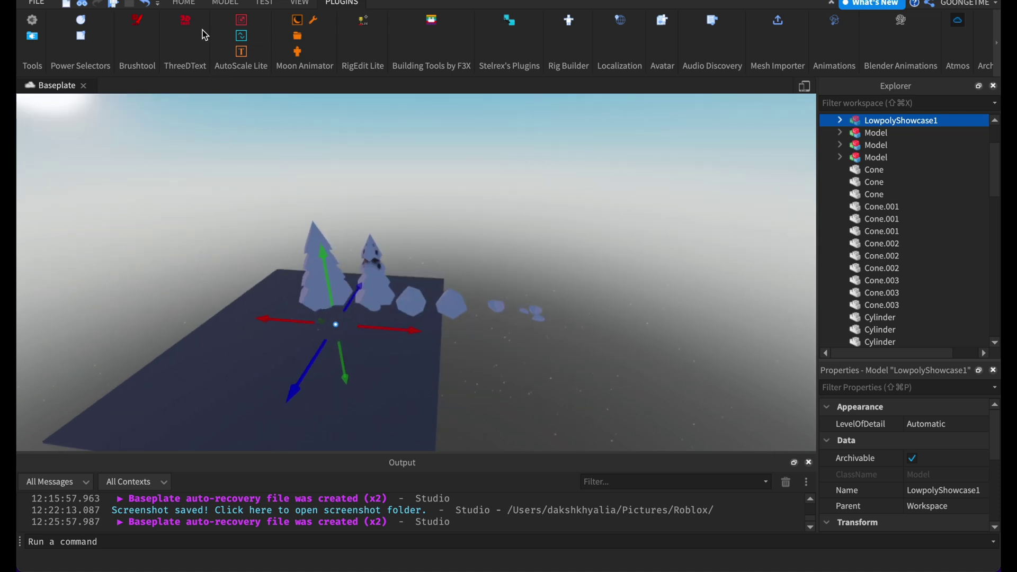
Scale the imported LowpolyShowcase1 model down to a small size and ungroup it into separate meshes
left_click(184, 4)
left_click(192, 44)
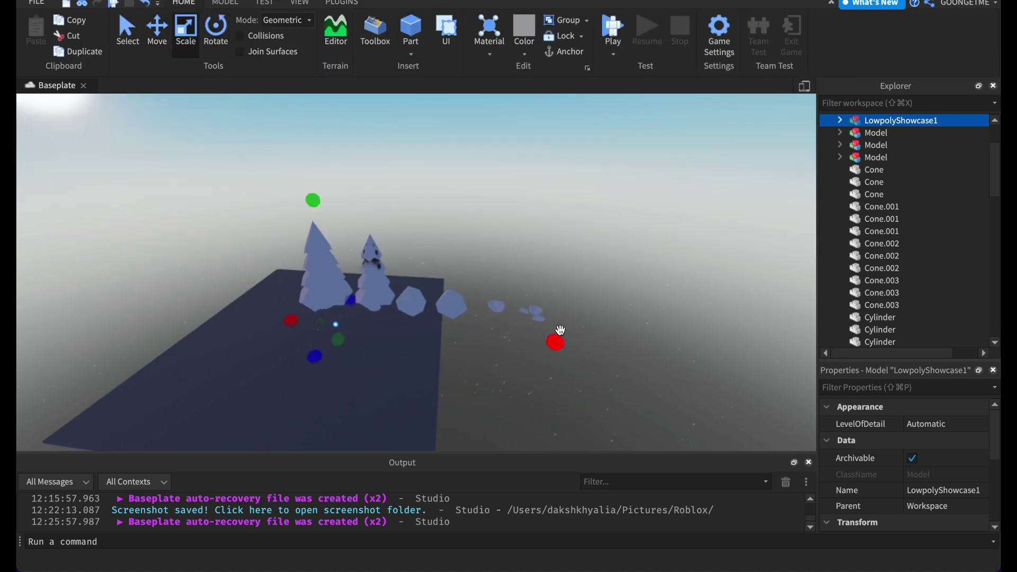
left_click_drag(560, 329, 369, 319)
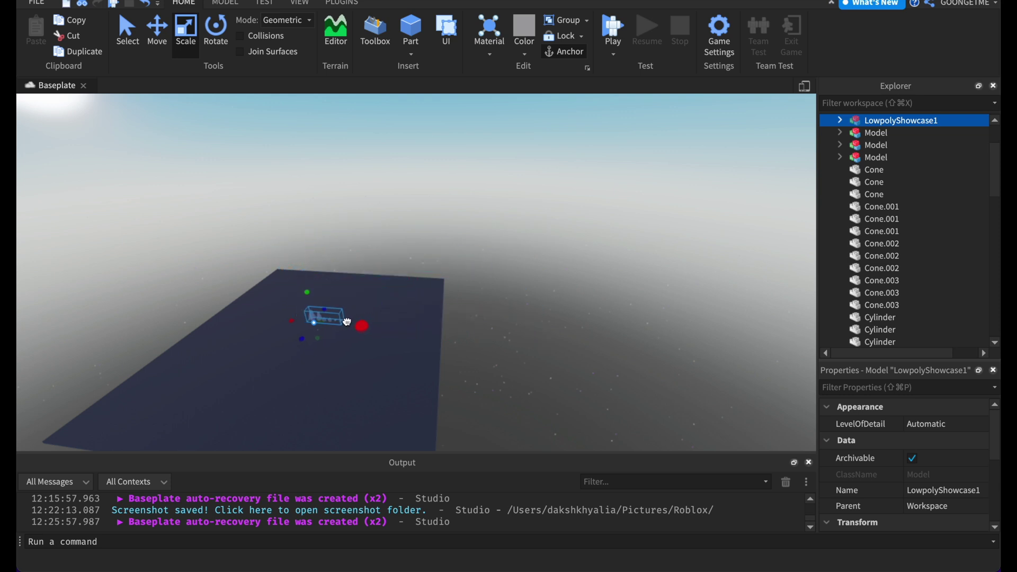
scroll(348, 321, "up", 5)
right_click(372, 312)
left_click(408, 104)
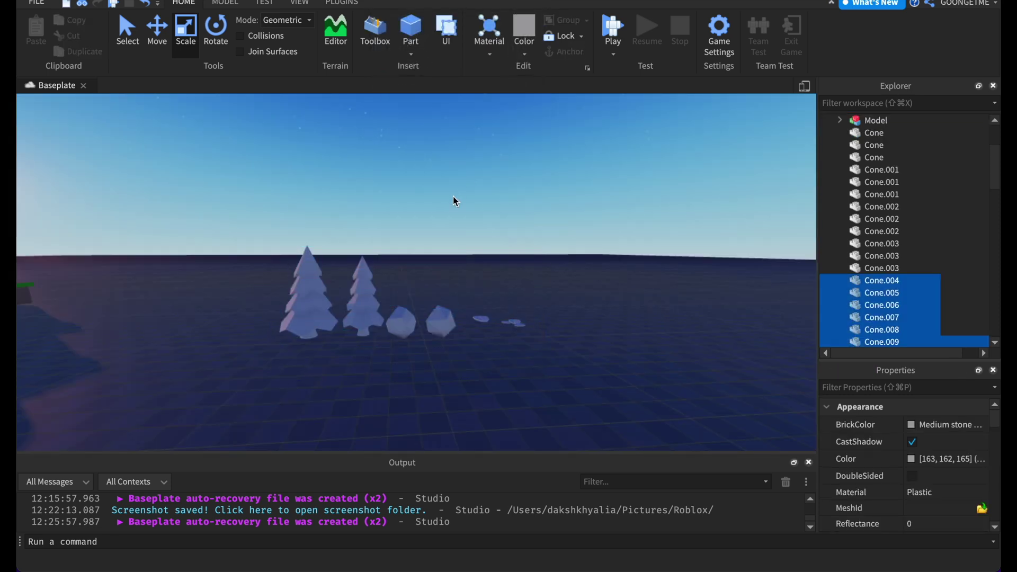
left_click(454, 201)
Colour the top two foliage tiers of the tall pine in shades of green
scroll(454, 200, "up", 8)
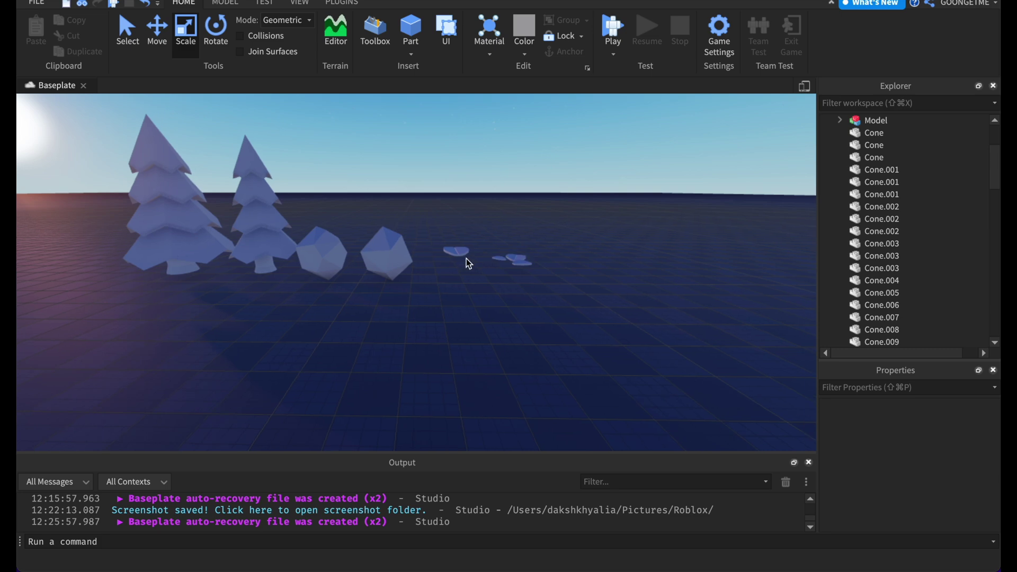
right_click_drag(550, 236, 550, 237)
key("w")
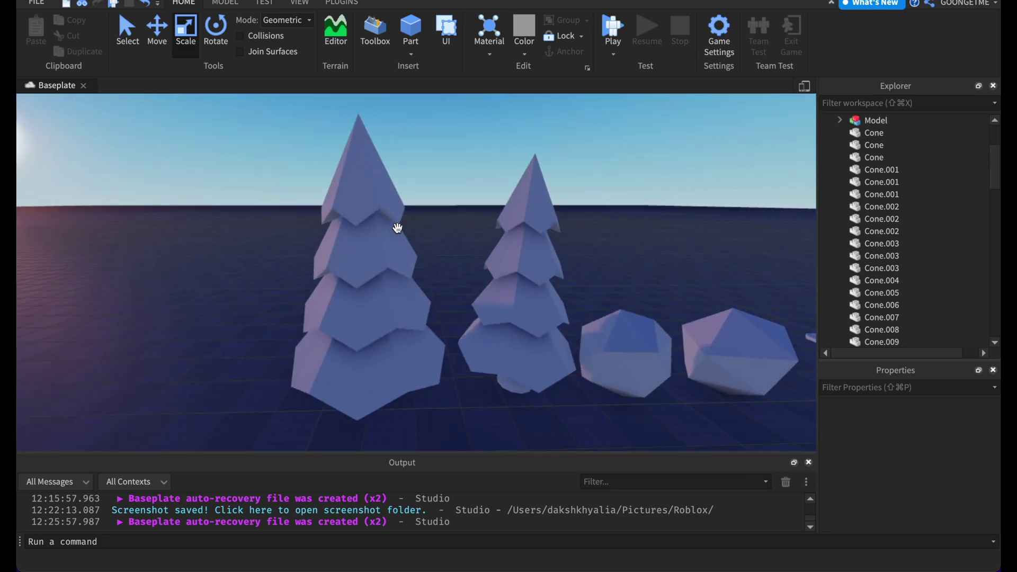
left_click(375, 167)
scroll(481, 151, "down", 3)
right_click_drag(481, 151, 481, 148)
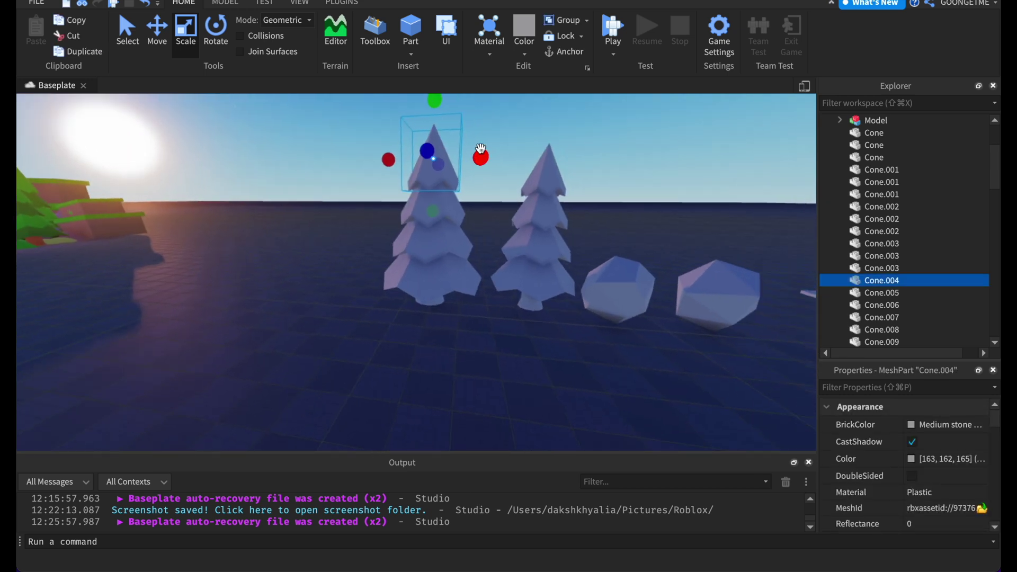
left_click(912, 425)
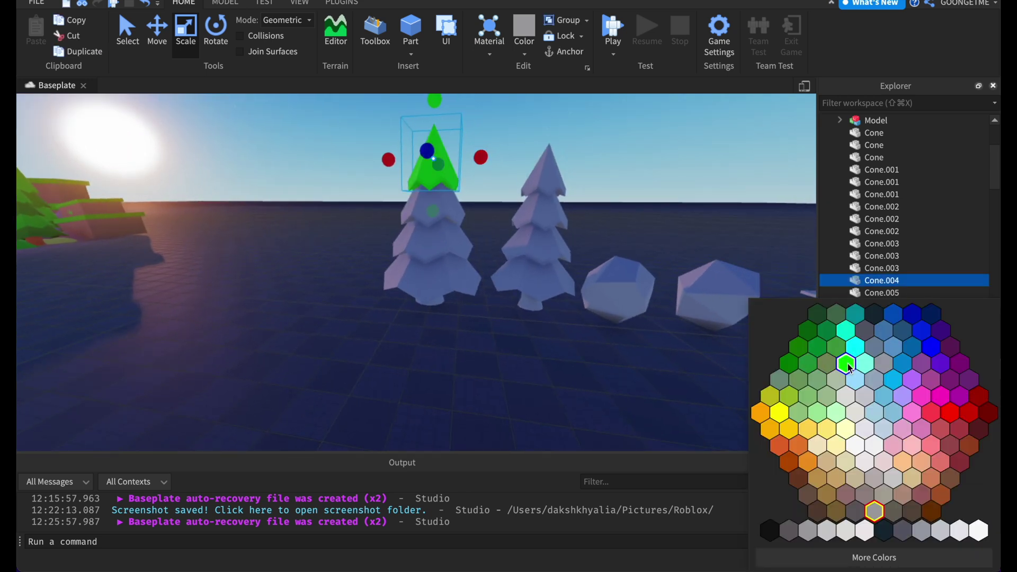
left_click(815, 365)
left_click(727, 196)
left_click(449, 213)
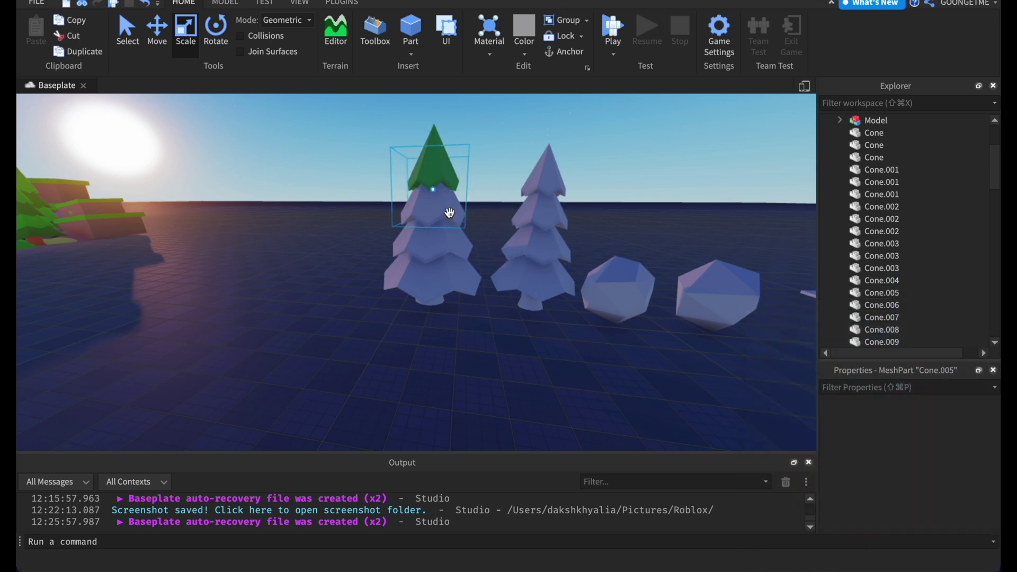
left_click(907, 429)
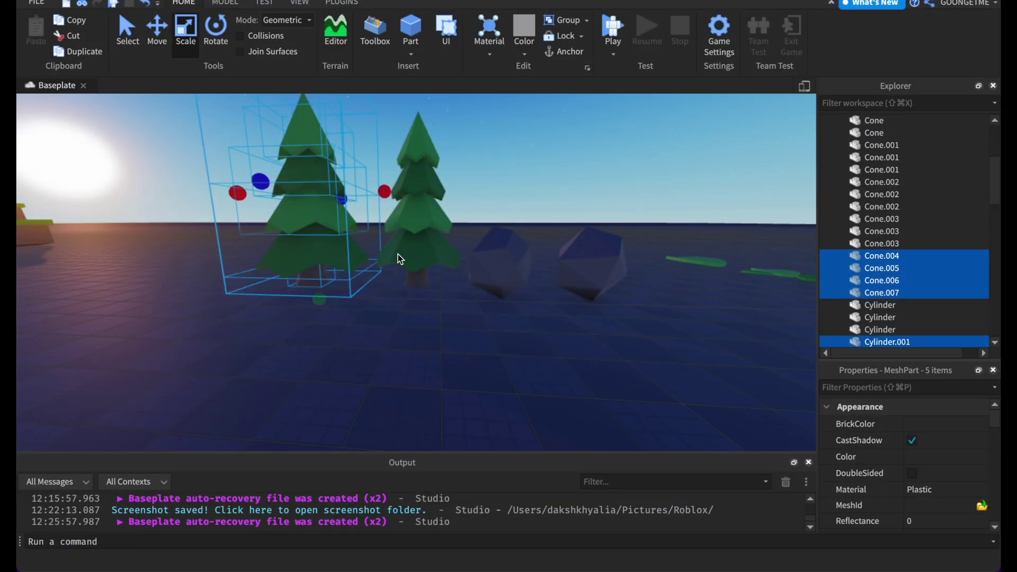
Group the tall pine's five parts into a model and move it to open ground beyond the leaves
key("super+g")
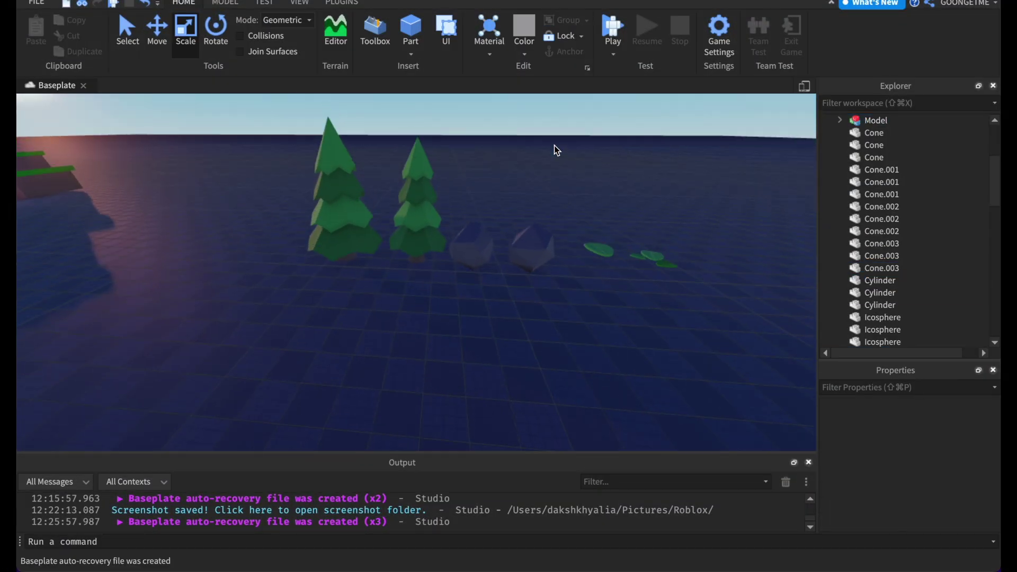
left_click(352, 256)
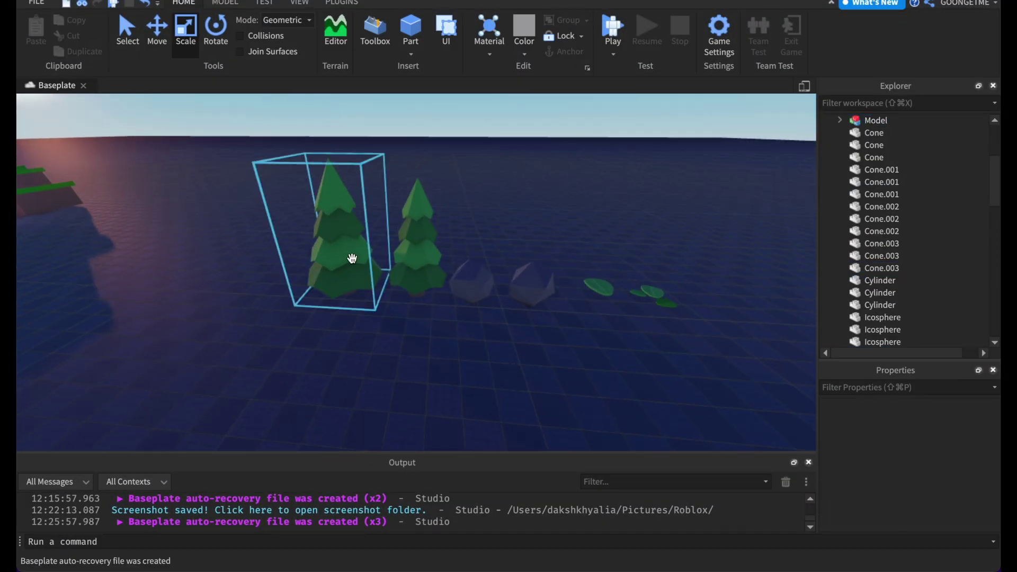
left_click_drag(351, 257, 495, 261)
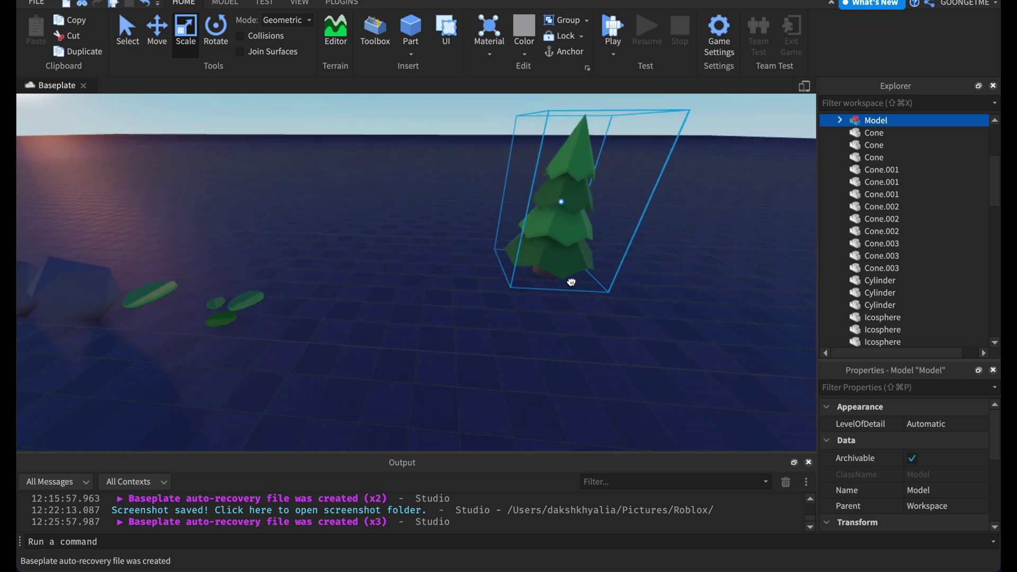
left_click_drag(571, 282, 497, 309)
Duplicate the grouped pine, scale the copy down and place it beside the original
key("super+d")
key("d")
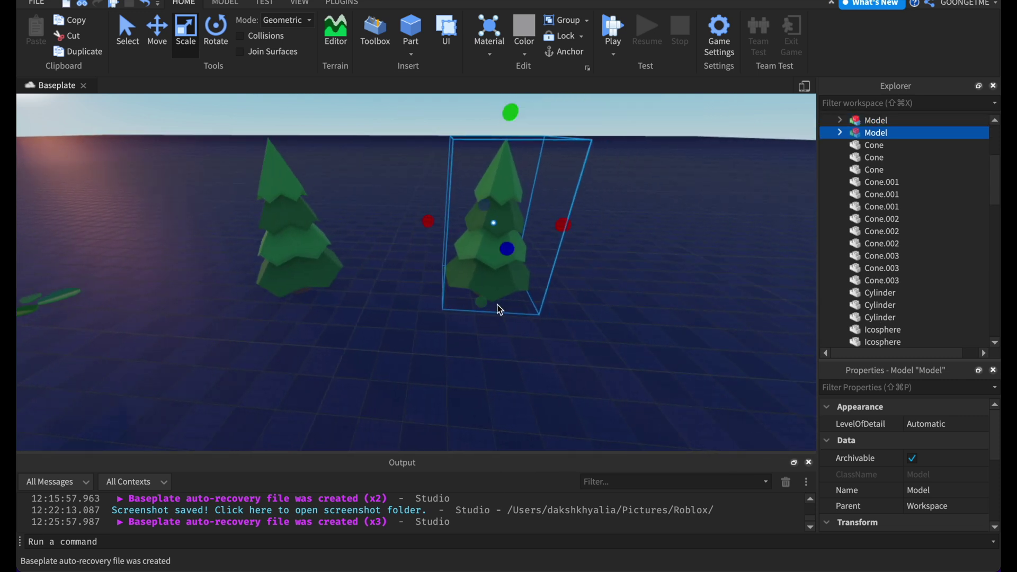
key("s")
left_click_drag(502, 132, 503, 177)
left_click_drag(502, 219, 466, 291)
key("a")
key("s")
Bring the remaining imported pine over to the two pines already placed on open ground
left_click(429, 196)
key("w")
key("a")
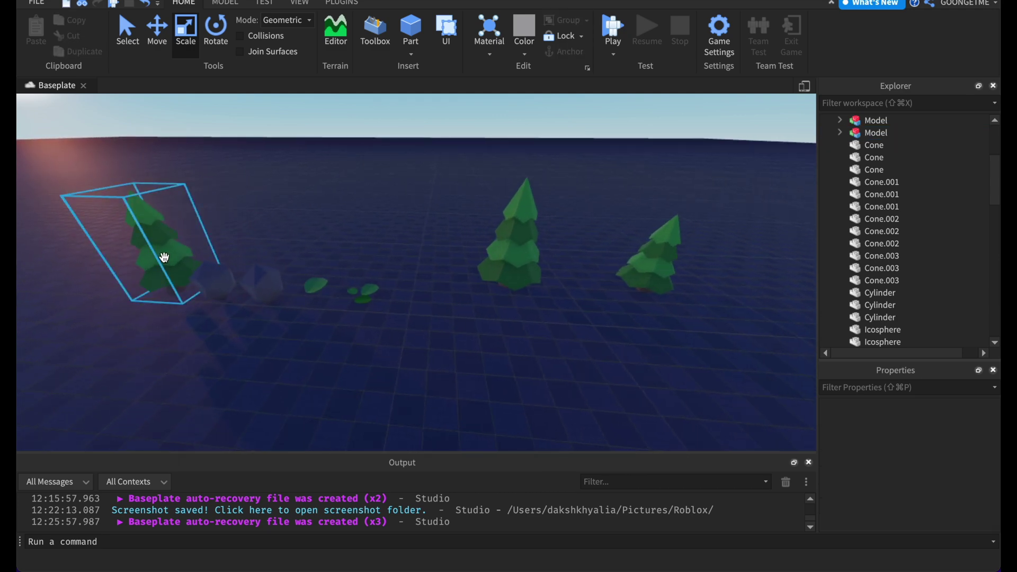
left_click(164, 263)
key("d")
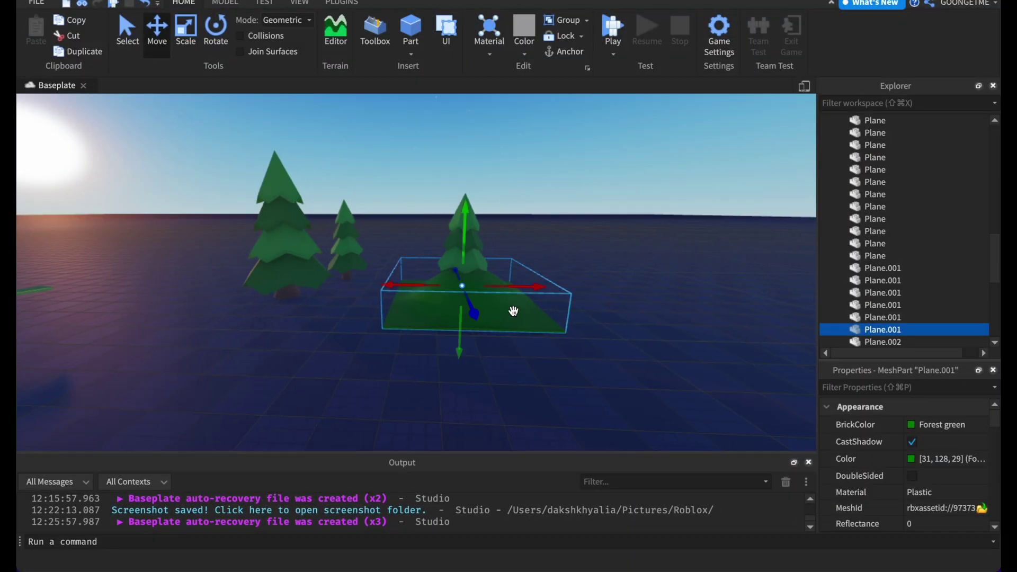
Lower the curved slab into the baseplate in front of the pine and recolour it light grey
left_click_drag(513, 310, 513, 328)
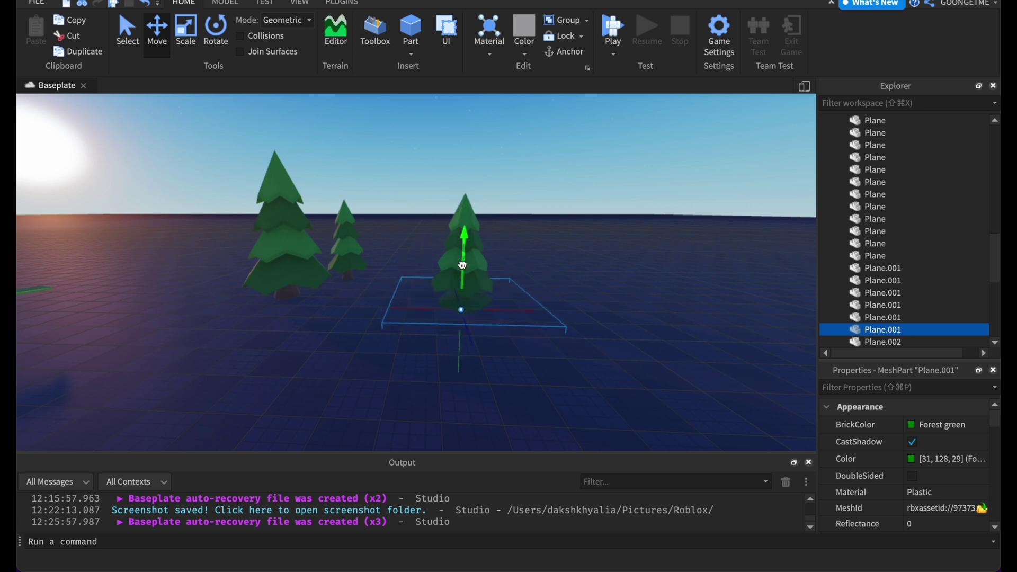
left_click(945, 424)
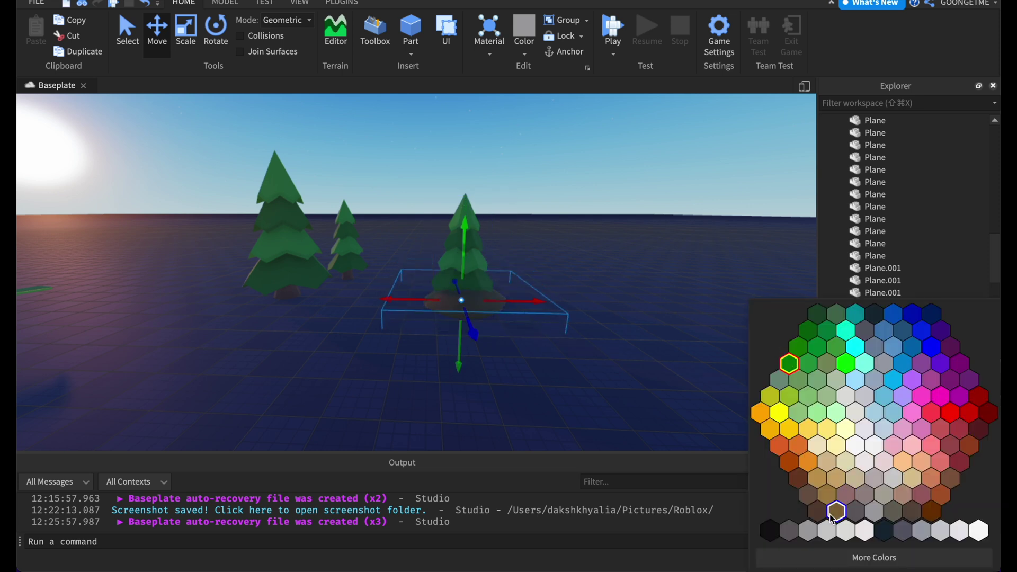
left_click(859, 534)
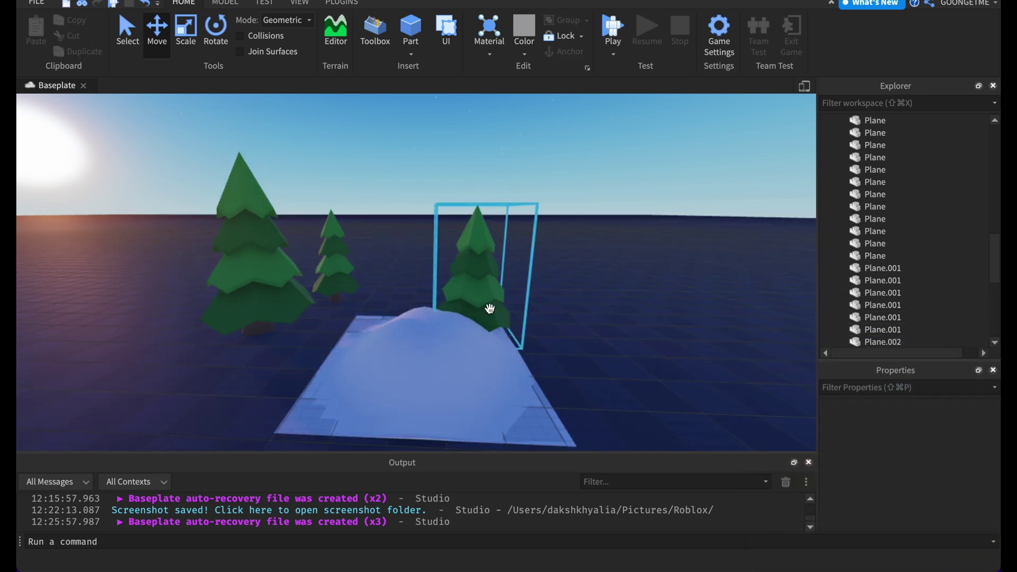
Copy the colour value of the pine's foliage and apply it to the curved slab
left_click(476, 242)
right_click(476, 241)
left_click(536, 104)
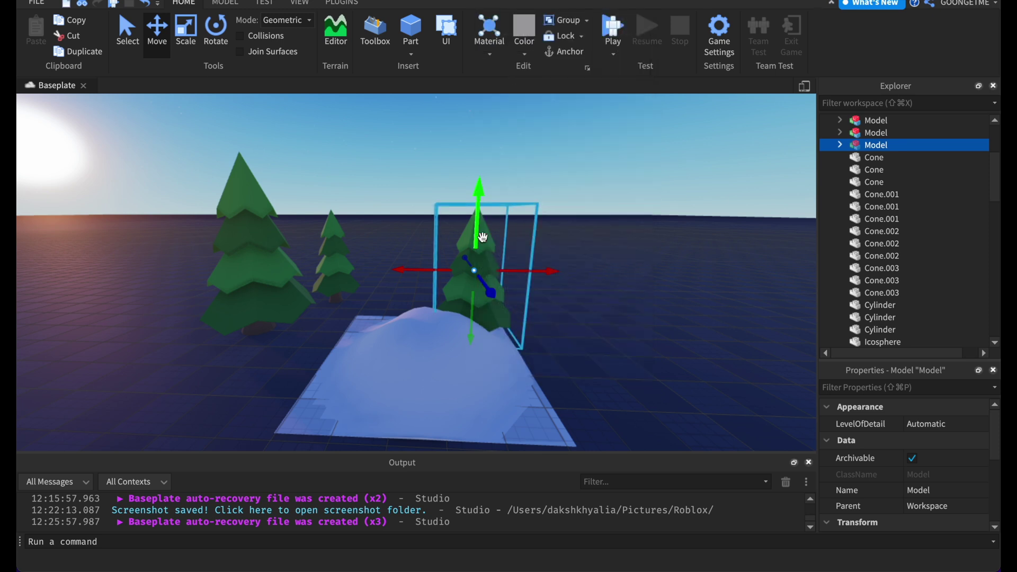
left_click(487, 242, "alt")
left_click(935, 458)
key("super+c")
left_click(694, 357)
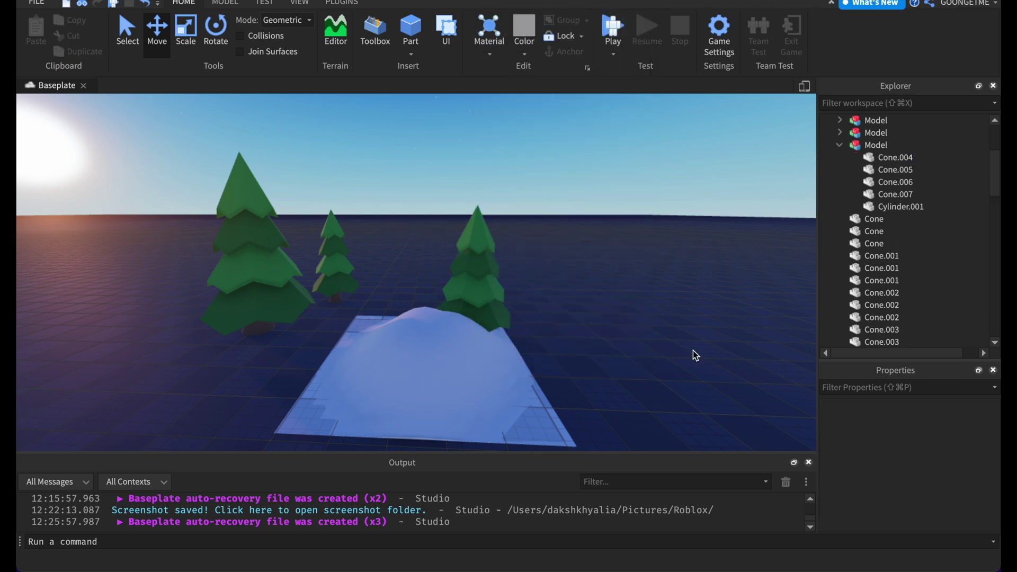
left_click(497, 366)
left_click(970, 461)
key("super+v")
key("Return")
left_click(688, 444)
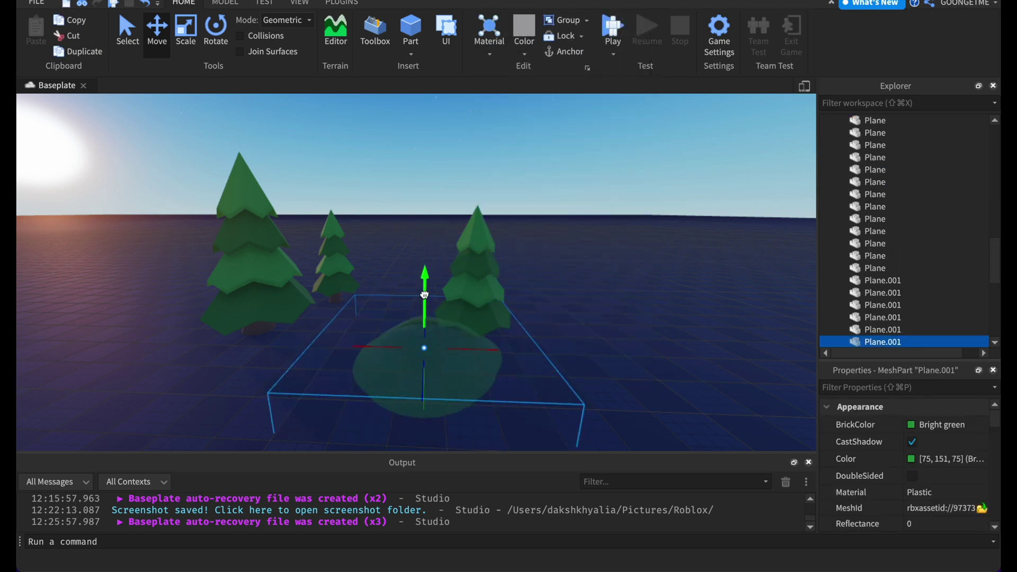
Move one rock to the foot of the tall pine and sink it partly into the ground
left_click(513, 326)
key("s")
key("e")
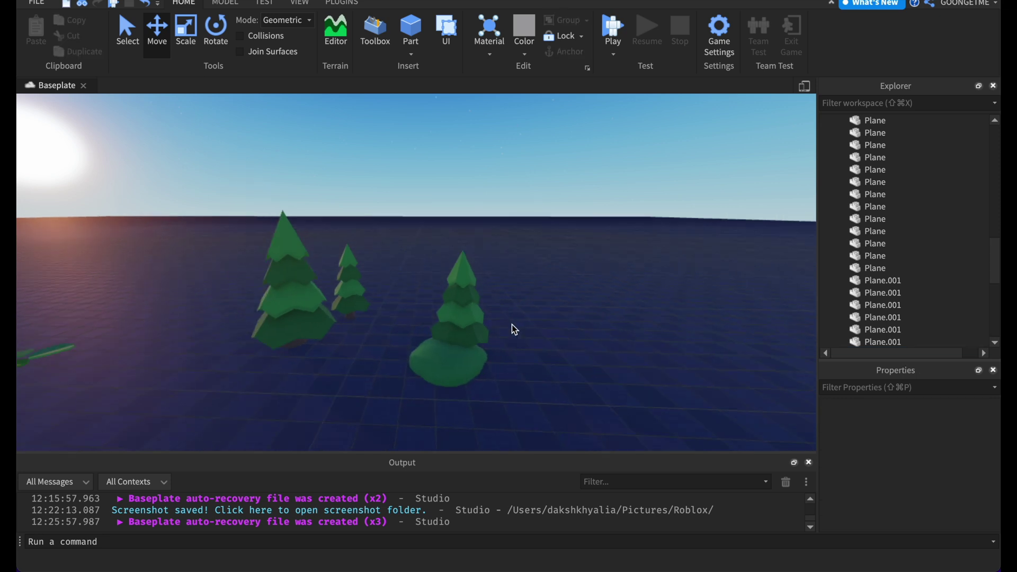
left_click(343, 351)
left_click(443, 249)
right_click_drag(442, 249, 443, 249)
key("w")
key("e")
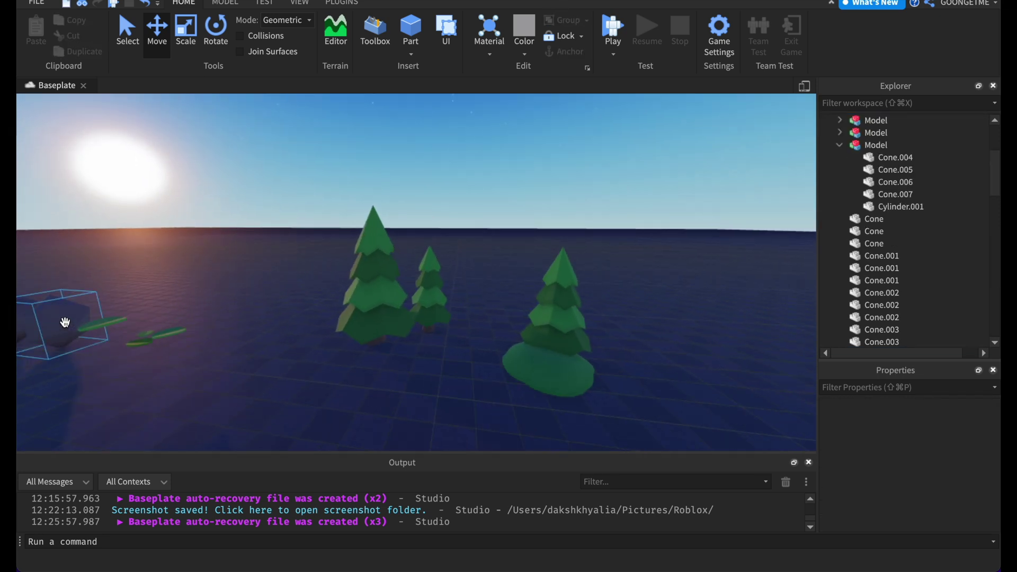
left_click_drag(65, 322, 379, 372)
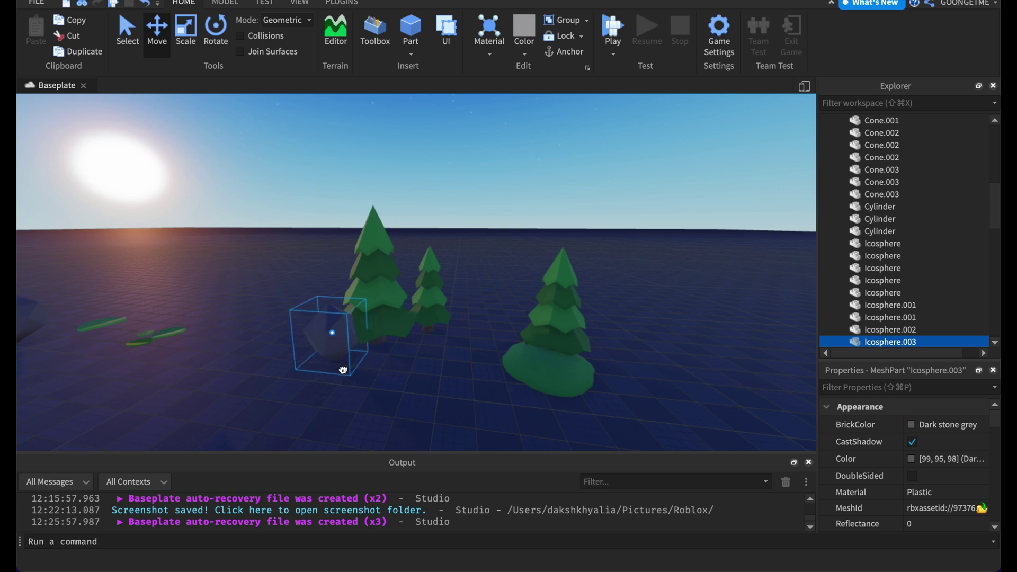
left_click_drag(327, 273, 328, 295)
Move the other rock behind the pine on the green mound and lower it into the ground
key("a")
left_click_drag(155, 316, 456, 323)
key("d")
key("w")
left_click_drag(452, 243, 454, 282)
Duplicate the rock and set the copy partly into the ground in front of the small pine
key("super+d")
left_click_drag(467, 333, 364, 362)
key("a")
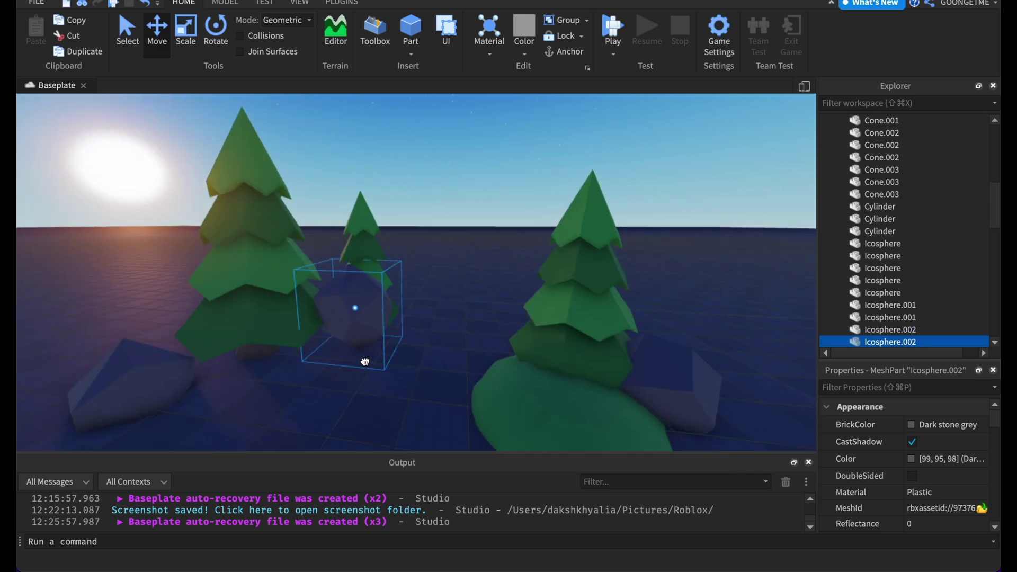
left_click_drag(341, 294, 342, 297)
key("s")
key("a")
left_click(470, 261)
Duplicate the green mound and place copies beside the tall pine's rock and near the small pine
left_click(567, 347)
key("w")
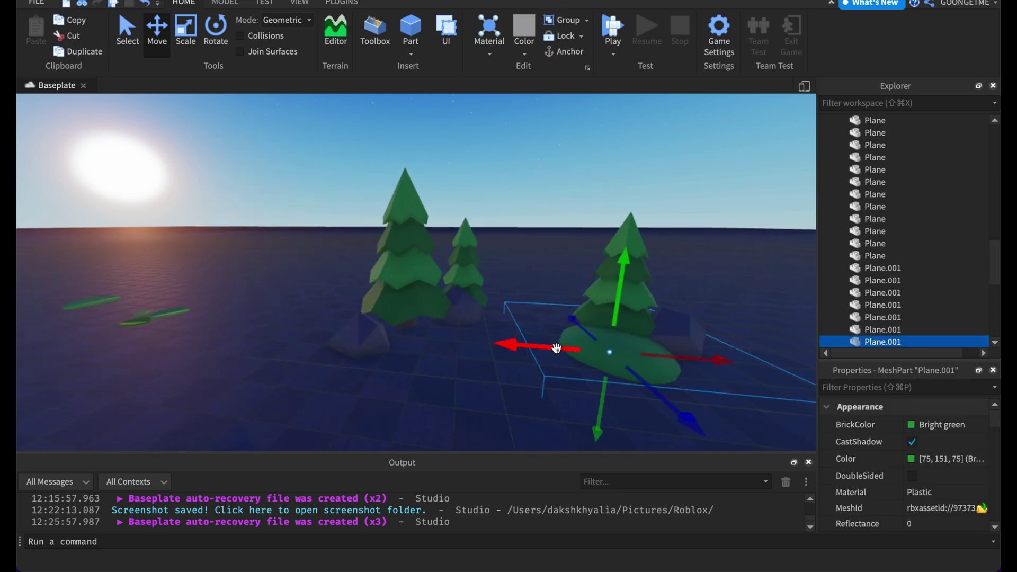
key("super+d")
left_click_drag(556, 350, 351, 335)
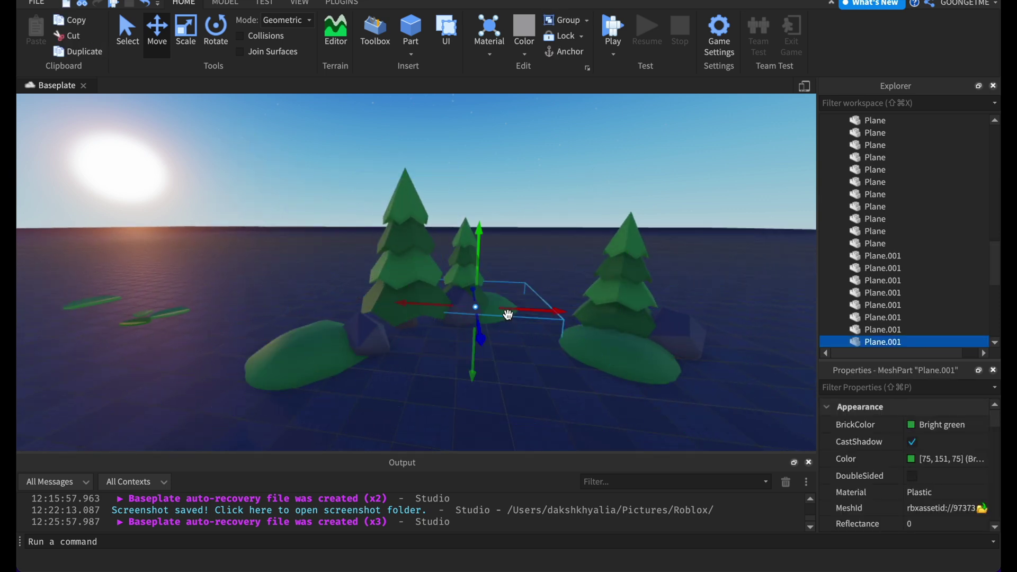
left_click_drag(507, 314, 537, 314)
left_click_drag(510, 334, 515, 346)
Recolour the mound near the small pine with the Pine Cone brick colour
key("w")
key("d")
left_click(941, 424)
left_click(767, 455)
key("s")
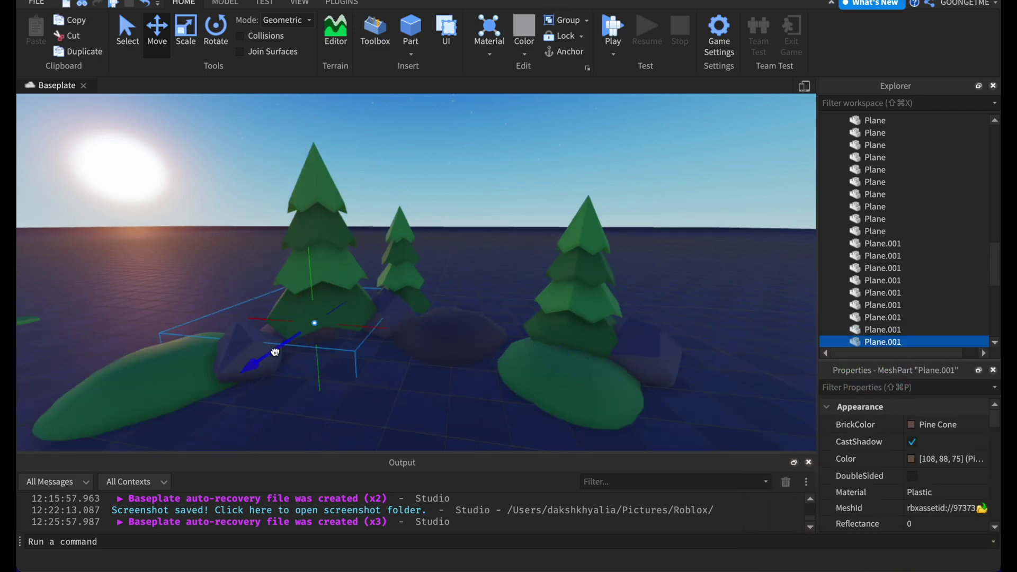
Position another Pine Cone-coloured mound behind the first brown mound and adjust its height
right_click_drag(410, 342, 484, 361)
left_click_drag(484, 361, 479, 307)
left_click_drag(516, 263, 538, 264)
Duplicate the green mound and set the copy into the ground at the tall pine's foot
left_click(498, 332)
key("super+d")
left_click_drag(498, 333, 369, 313)
left_click_drag(336, 359, 342, 336)
left_click(328, 265)
left_click(512, 254)
key("super+d")
left_click_drag(490, 261, 212, 317)
key("super+z")
key("super+z")
Duplicate a pine, resize the copy and place it on the outer green mound beside the tall pine
key("super+d")
right_click_drag(212, 317, 267, 112)
left_click(185, 29)
left_click_drag(406, 214, 407, 265)
key("w")
left_click(438, 365)
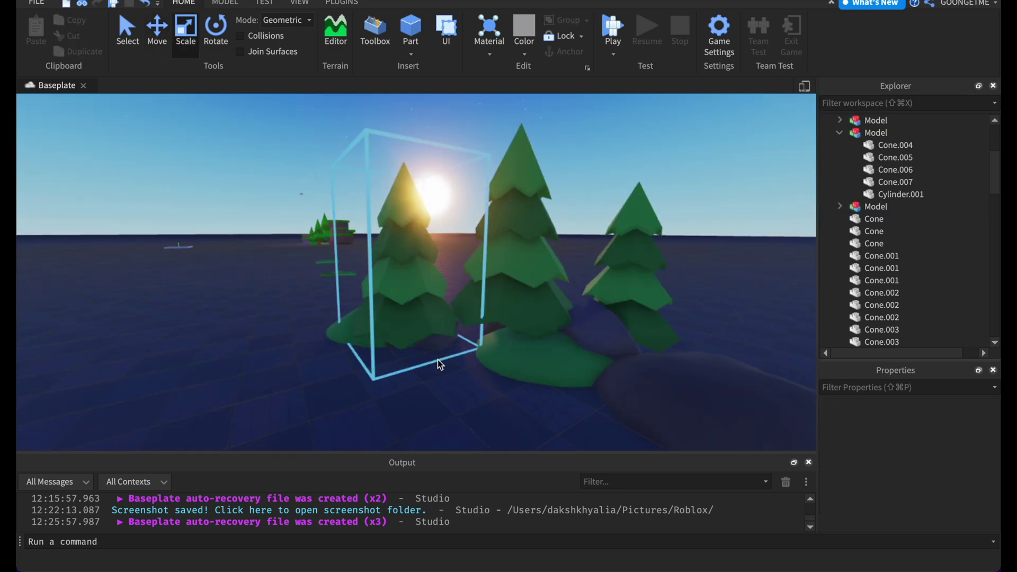
left_click(429, 339)
Move the grouped leaf cluster onto the open ground in front of the pines
key("s")
left_click(613, 235)
right_click_drag(614, 235, 495, 331)
key("w")
left_click(495, 331)
left_click_drag(494, 332, 463, 359)
key("s")
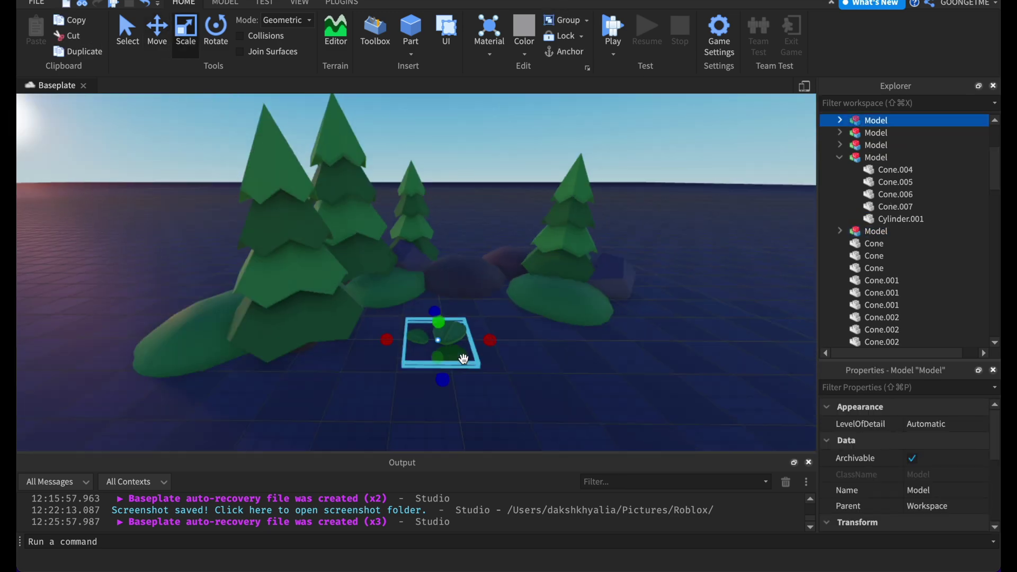
Duplicate the leaf cluster and place the copy up against the tall pine's foliage
key("super+d")
right_click_drag(445, 355, 500, 342)
left_click_drag(472, 424, 214, 262)
right_click_drag(213, 262, 541, 311)
Rotate the copied leaf cluster upright and shift it along the pine
key("super+4")
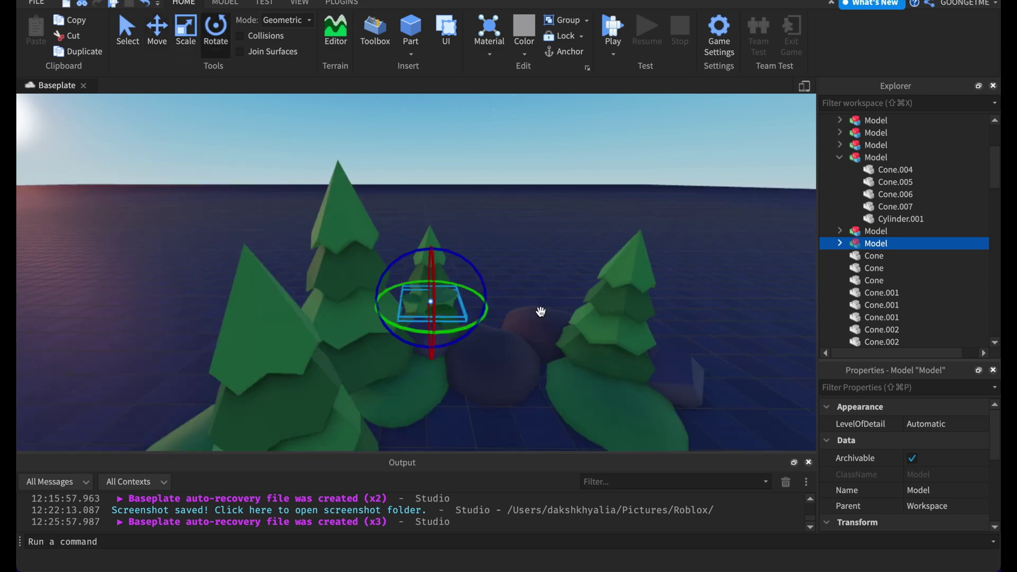
left_click_drag(434, 251, 481, 307)
right_click_drag(482, 307, 451, 350)
left_click_drag(451, 349, 404, 365)
right_click_drag(404, 365, 463, 402)
Reposition the upright leaf cluster on the side of the tall pine and tilt it to a diagonal angle
key("super+2")
left_click_drag(465, 435, 434, 372)
right_click_drag(433, 373, 434, 372)
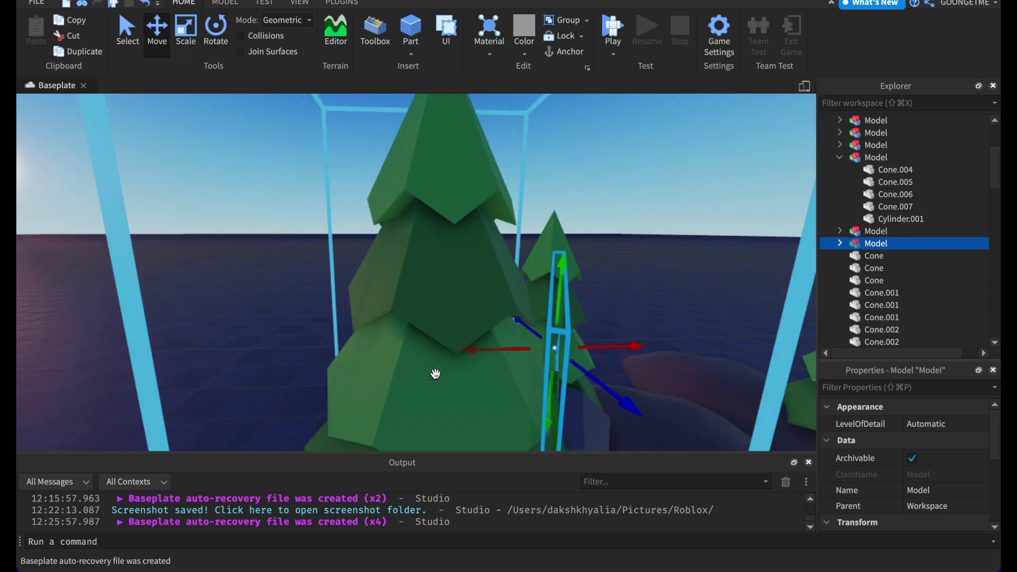
key("super+4")
left_click_drag(597, 312, 558, 344)
right_click_drag(561, 345, 561, 344)
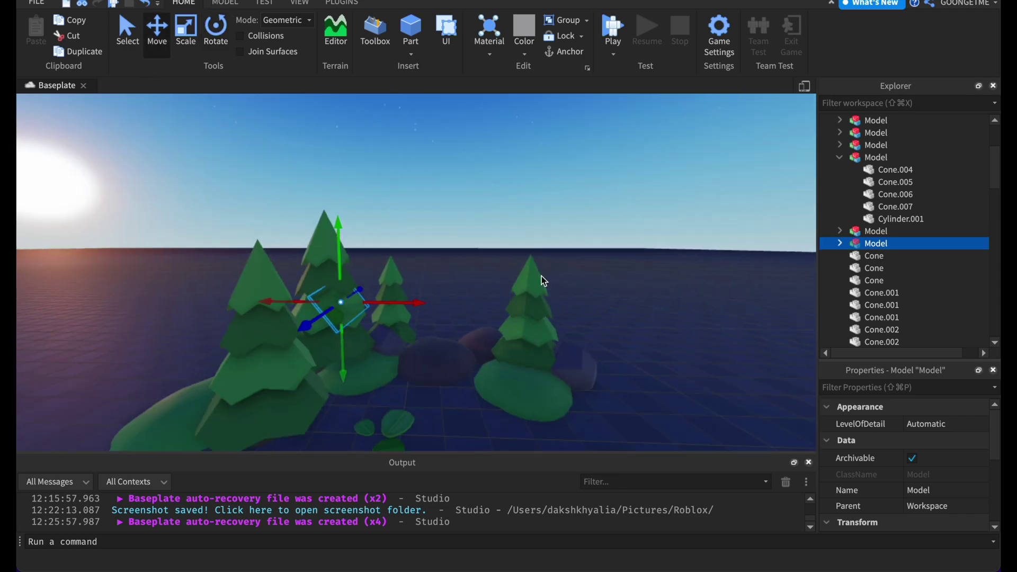
Place the single leaf on the brown mound and rotate it to lean against the surface
left_click(282, 277)
right_click_drag(281, 277, 282, 278)
left_click(572, 338)
right_click_drag(572, 339, 572, 338)
left_click(215, 32)
right_click_drag(334, 195, 333, 195)
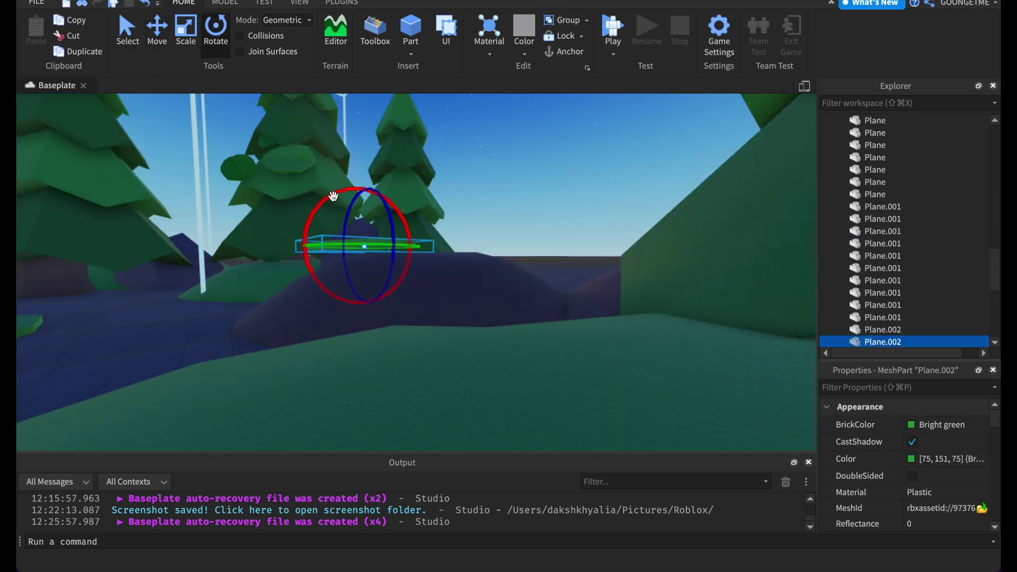
left_click(488, 177)
right_click_drag(488, 177, 488, 177)
Place a copy of the single leaf beside the separate pine's green mound and rotate it
left_click(531, 331)
scroll(551, 336, "up", 2)
left_click_drag(558, 341, 513, 376)
left_click_drag(498, 403, 509, 417)
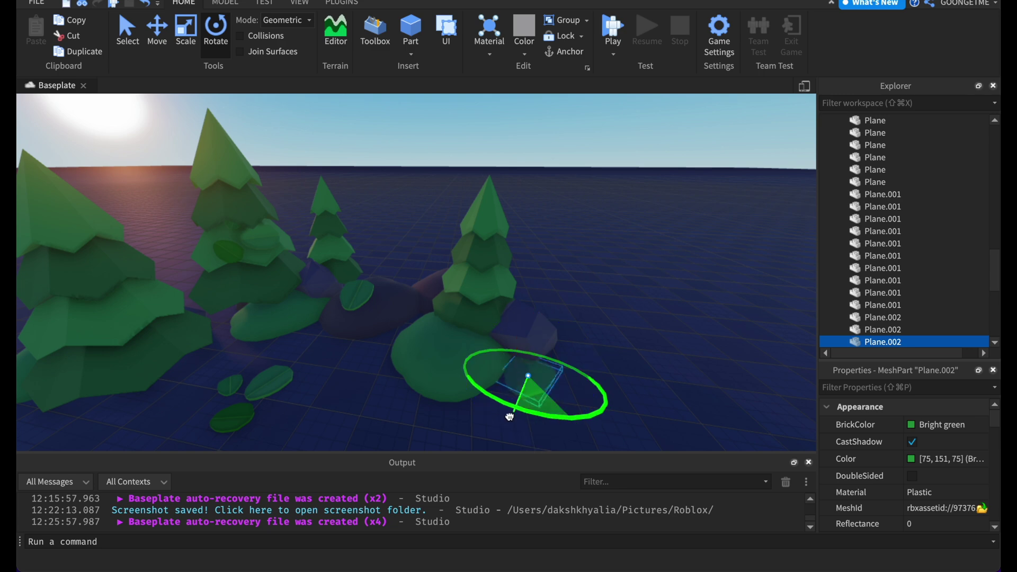
Place a copy of the three-leaf cluster on the front pine and adjust its position against the foliage
left_click(592, 222)
right_click_drag(592, 222, 592, 223)
scroll(592, 222, "up", 1)
left_click(427, 416)
left_click(268, 339)
right_click_drag(290, 320, 291, 320)
left_click_drag(271, 264, 293, 332)
right_click_drag(292, 331, 293, 331)
key("super+2")
mouse_move(389, 403)
left_mouse_down()
mouse_move(399, 413)
mouse_move(389, 414)
left_mouse_up()
right_click_drag(389, 414, 388, 415)
left_click(499, 268)
right_click_drag(500, 268, 499, 268)
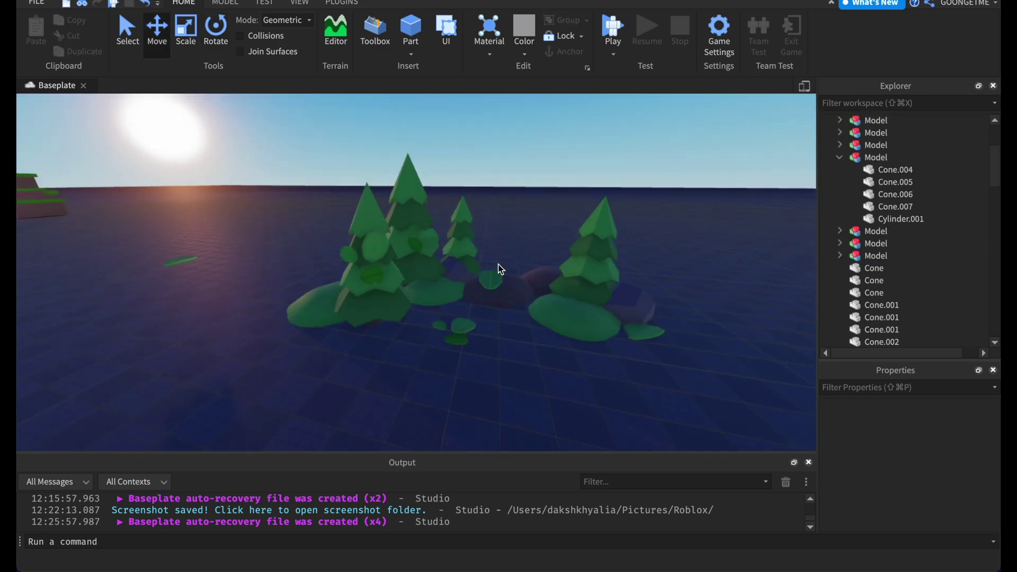
Rotate the front pine's leaf cluster so it lies against the slanted side of the foliage
left_click(355, 286)
scroll(354, 286, "up", 2)
key("super+3")
left_click(565, 173)
right_click_drag(565, 173, 566, 173)
left_click(318, 286)
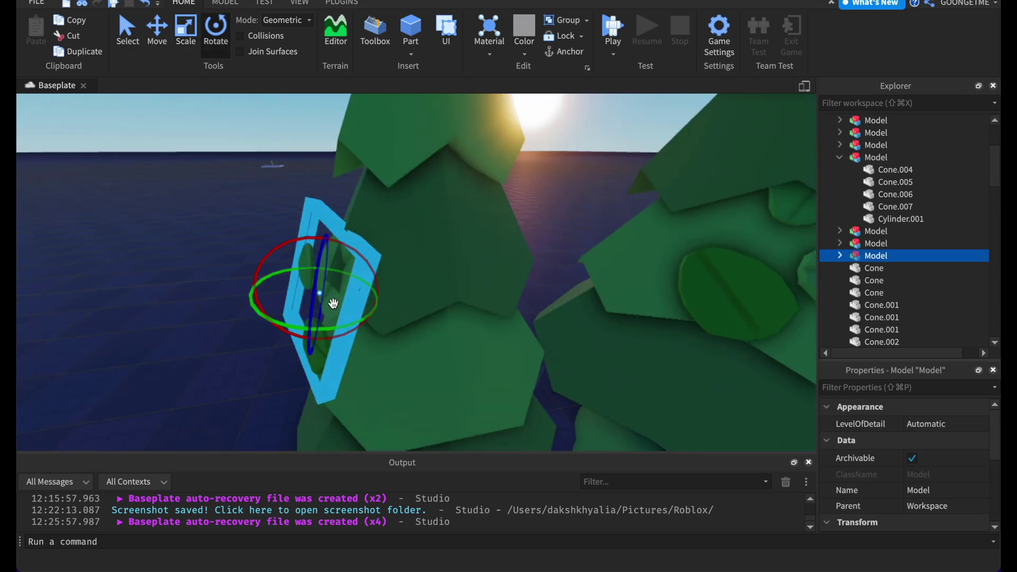
left_click_drag(328, 329, 299, 331)
left_click(513, 204)
scroll(513, 204, "down", 3)
right_click_drag(513, 205, 513, 197)
scroll(549, 188, "up", 2)
left_click(303, 336)
key("super+2")
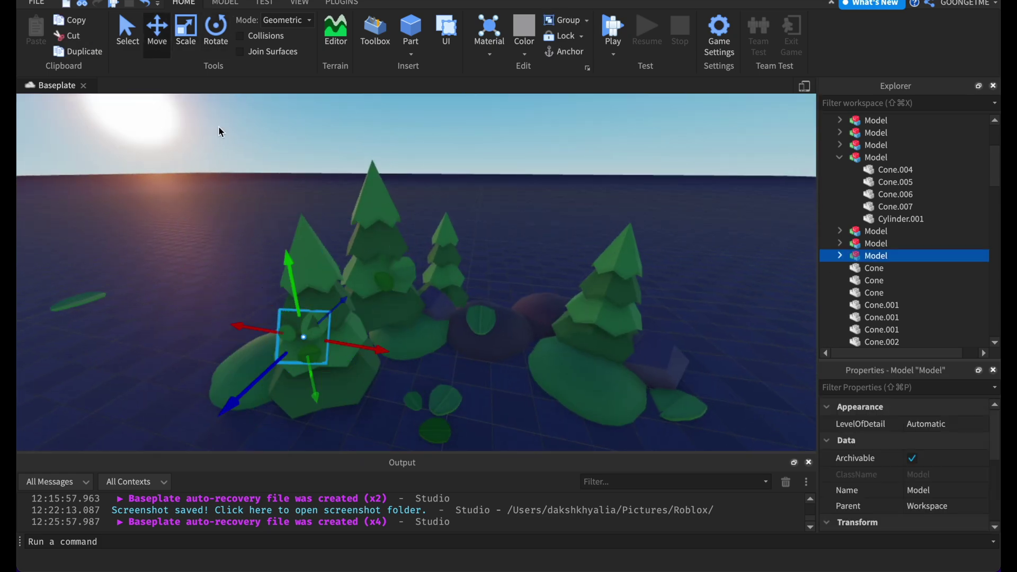
left_click(513, 202)
scroll(513, 202, "down", 3)
scroll(515, 202, "up", 3)
left_click(410, 31)
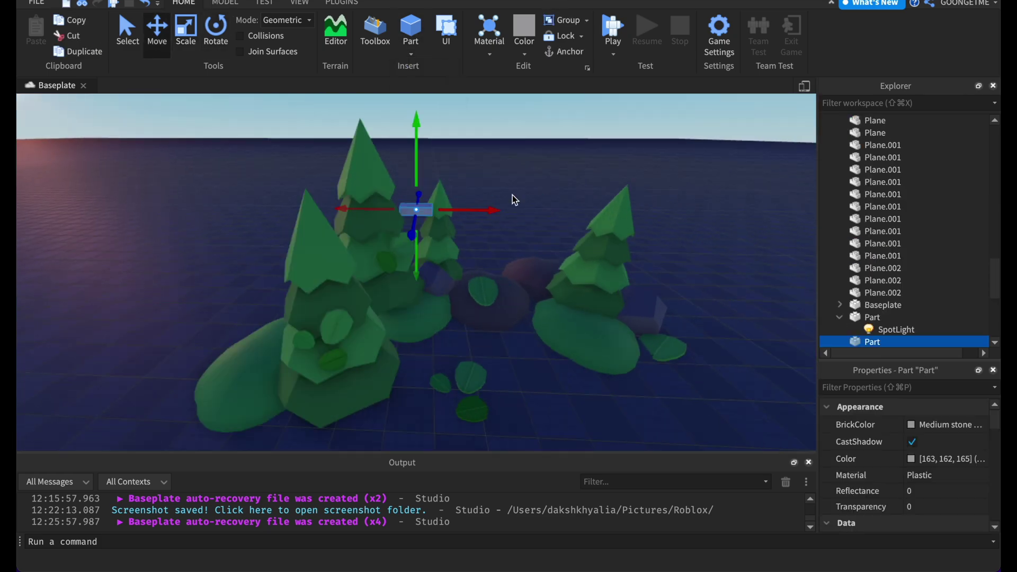
left_click_drag(426, 211, 437, 277)
scroll(437, 277, "up", 2)
scroll(438, 277, "up", 2)
key("super+3")
key("alt+a")
left_click_drag(431, 322, 522, 326)
right_click_drag(469, 267, 469, 267)
left_click_drag(432, 266, 540, 300)
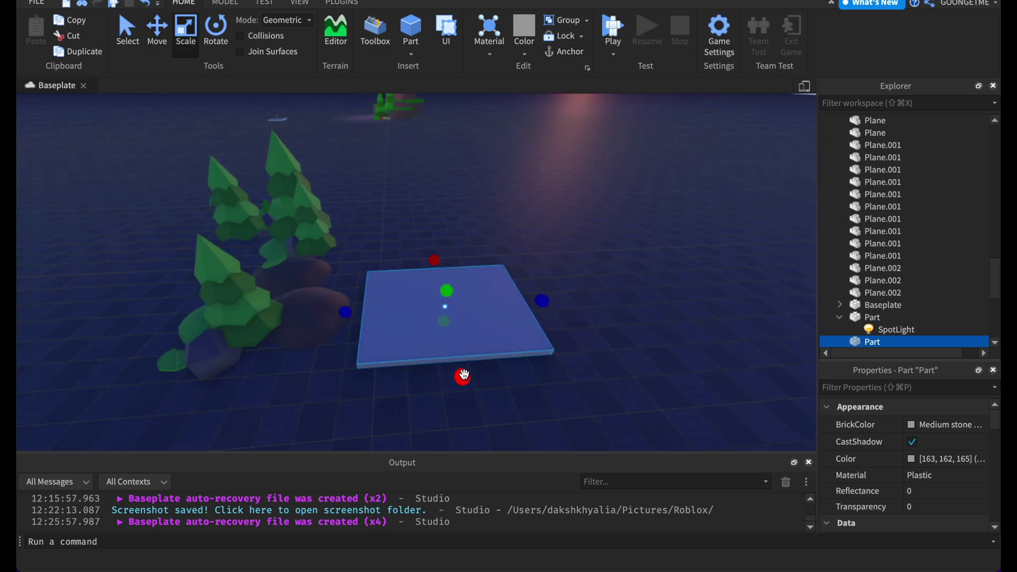
key("Delete")
Insert a block part and raise it high above the group of pines
right_click_drag(505, 248, 504, 247)
scroll(504, 248, "down", 3)
left_click(410, 53)
left_click(430, 70)
key("super+2")
left_click_drag(415, 188, 415, 174)
key("e")
right_click_drag(416, 295, 416, 295)
scroll(872, 302, "down", 3)
Add a SpotLight to the raised part and set its face to Bottom so it points at the scene
left_click(886, 303)
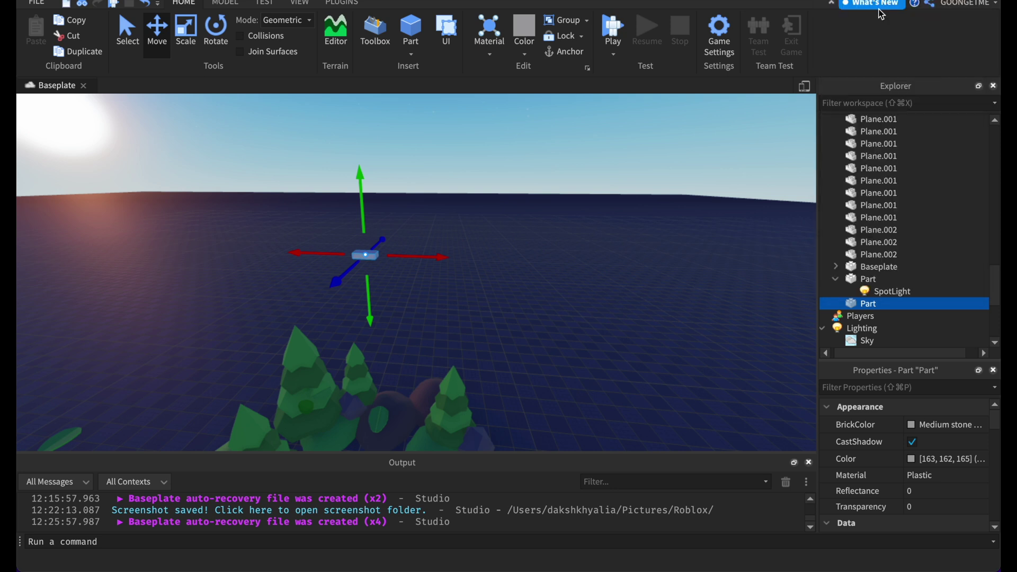
key("d")
right_click_drag(608, 185, 608, 186)
left_click(925, 494)
left_click(466, 197)
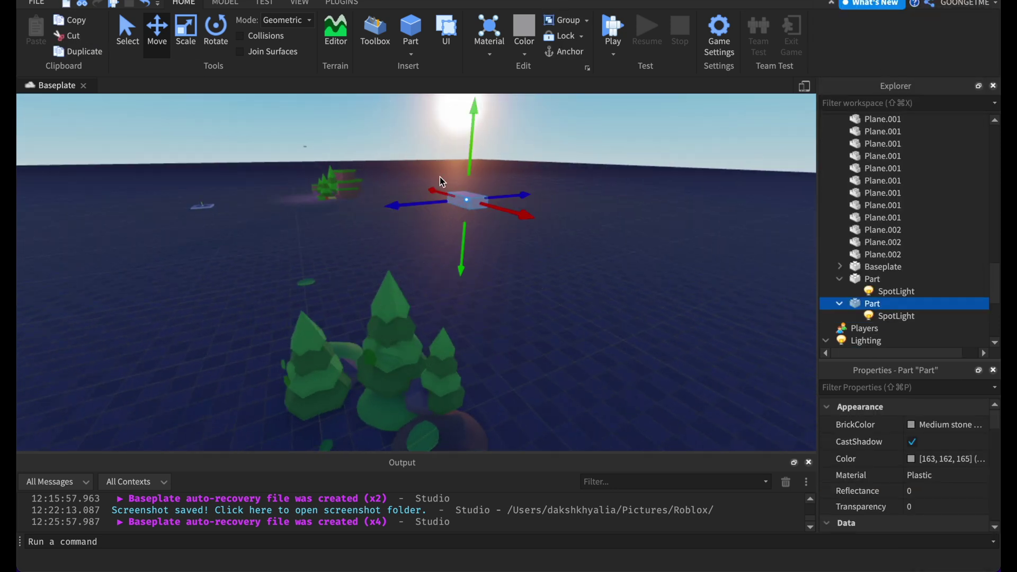
left_click(830, 313)
right_click_drag(594, 224, 594, 224)
key("a")
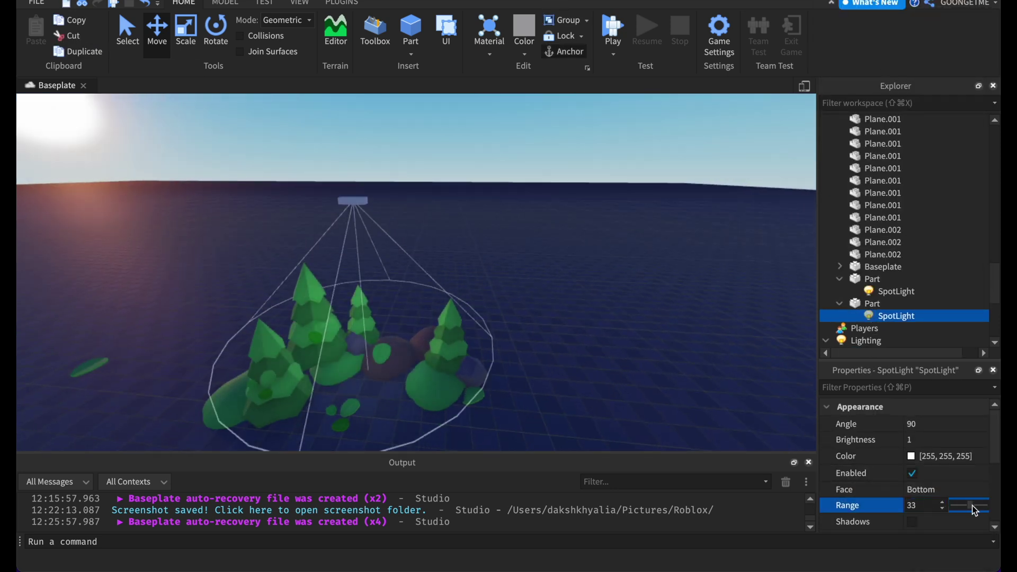
Set the SpotLight's angle to 126 and range to 51, and tint its colour light pink-purple
left_click(911, 456)
left_click(671, 313)
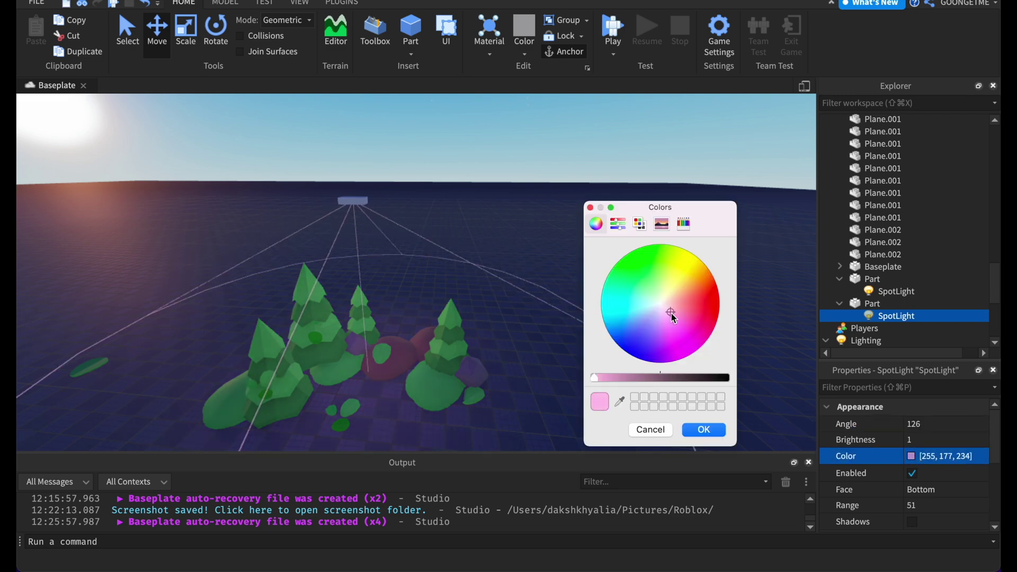
left_click_drag(671, 322, 669, 322)
left_click(703, 429)
Raise the SpotLight's part higher above the trees
left_click(353, 200)
right_click_drag(563, 197, 564, 197)
left_click_drag(448, 154, 448, 125)
left_click(545, 229)
Place a copy of the dark stone grey rock behind the small pine, beyond the brown mounds
right_click_drag(546, 229, 539, 233)
key("e")
left_click(435, 253)
left_click(452, 284)
right_click_drag(452, 284, 447, 311)
key("w")
left_click(615, 372)
key("w")
left_click_drag(286, 221, 404, 229)
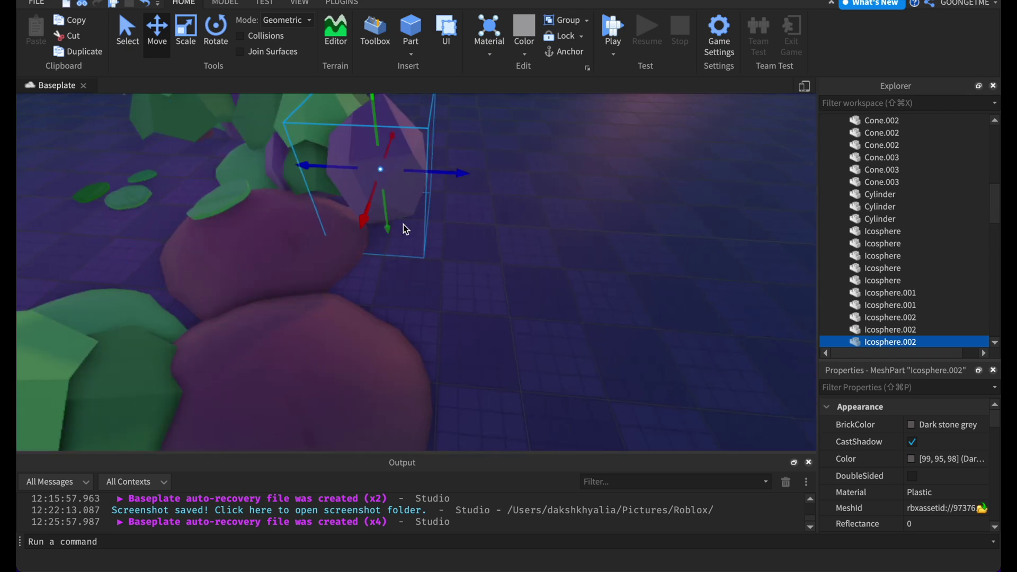
left_click(486, 138)
Build a platform beside the brown mounds from a wide block part topped with a thin overhanging slab
right_click_drag(486, 137, 486, 138)
key("w")
left_click(410, 29)
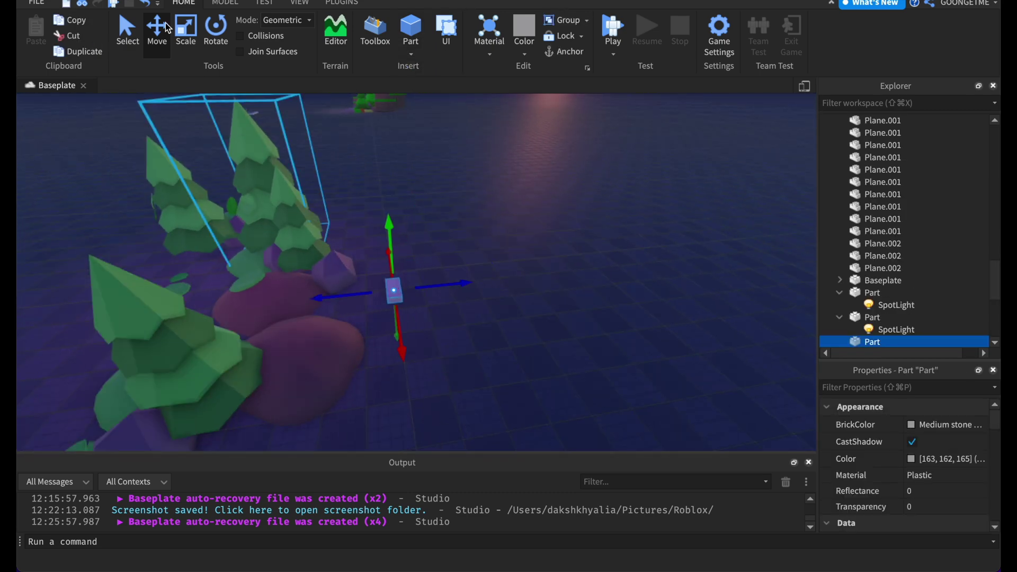
scroll(475, 298, "up", 3)
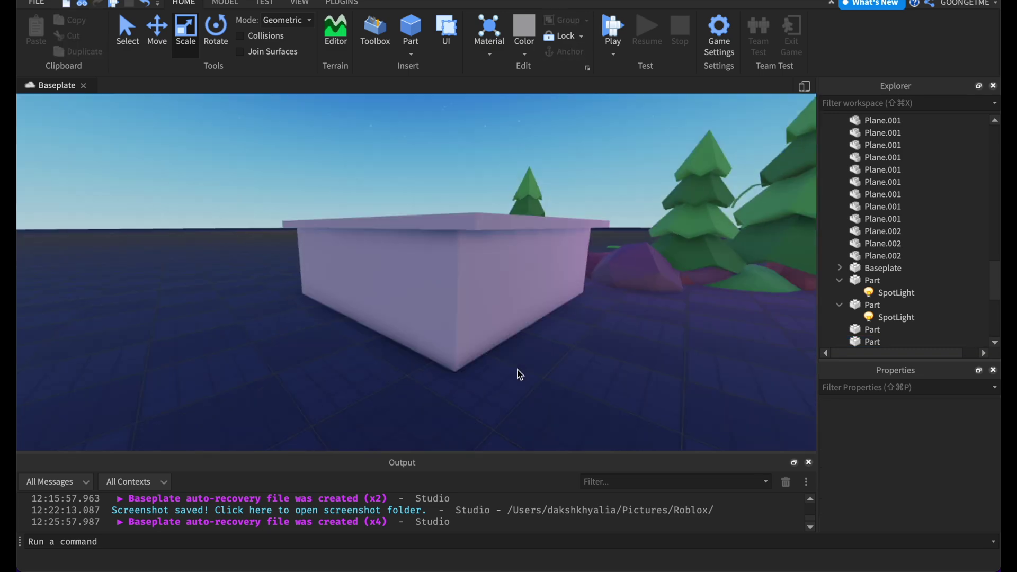
Colour the platform's base Pine Cone and its top slab Bright green to match the pine
left_click(431, 301)
left_click(945, 424)
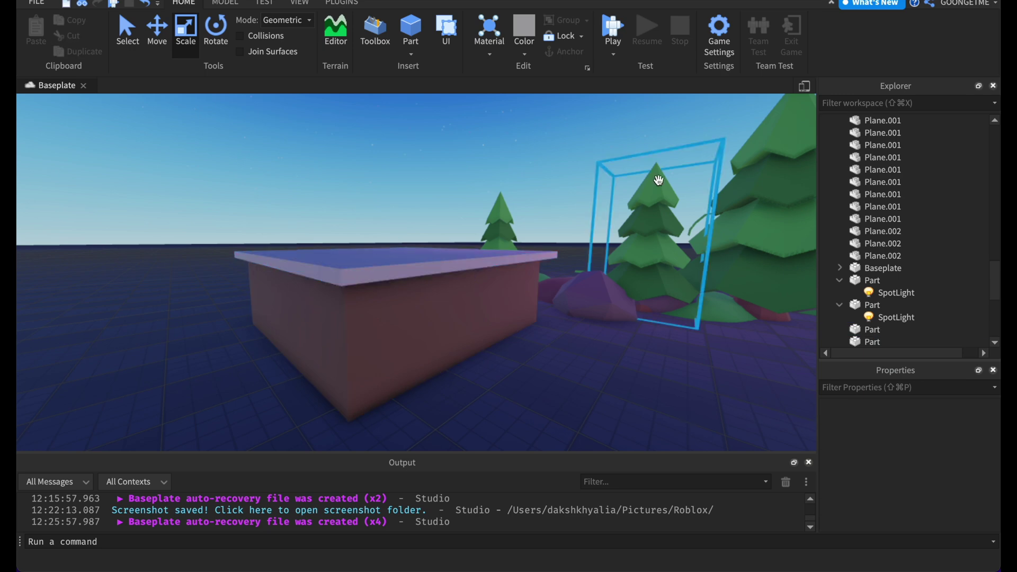
left_click(658, 180)
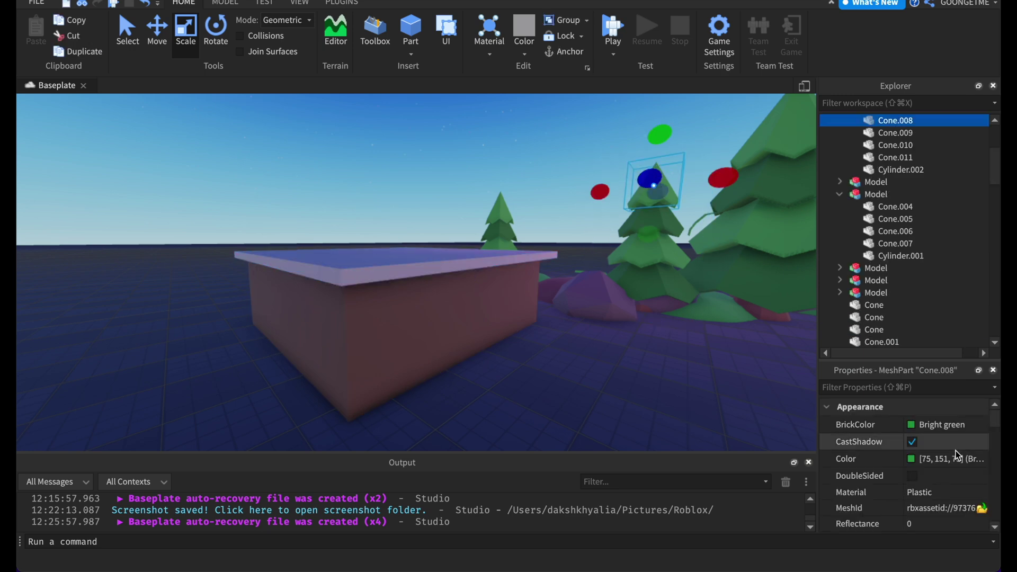
left_click(420, 265)
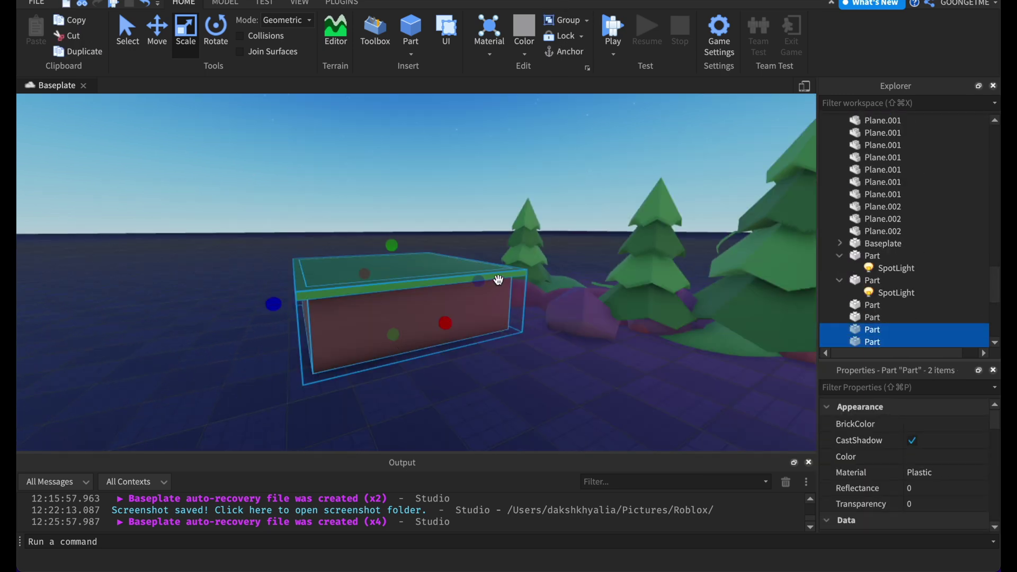
Stack a smaller copy of the platform's base and slab on top as a second tier and adjust its size
left_click_drag(339, 289, 336, 229)
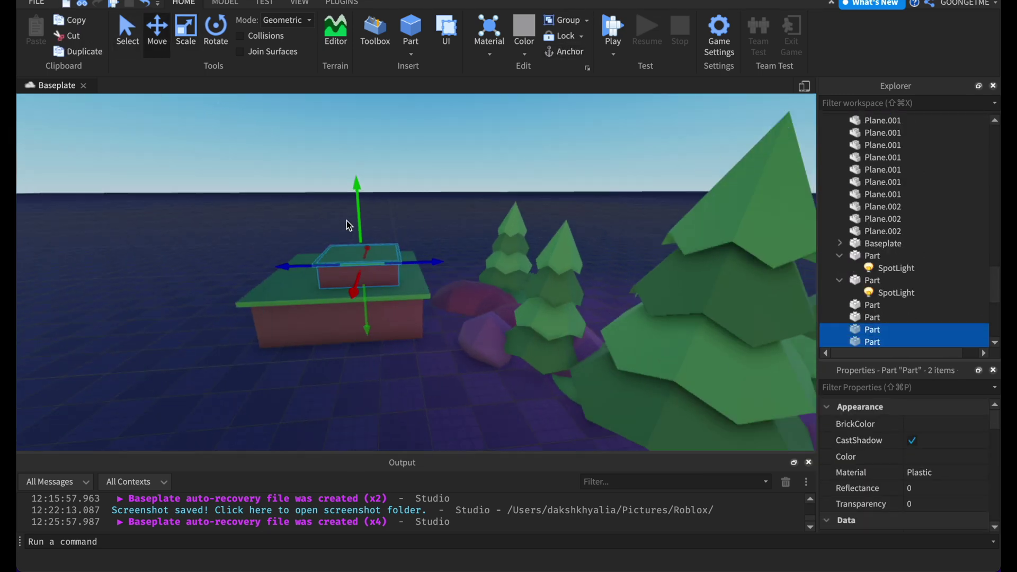
key("super+3")
left_click(384, 268)
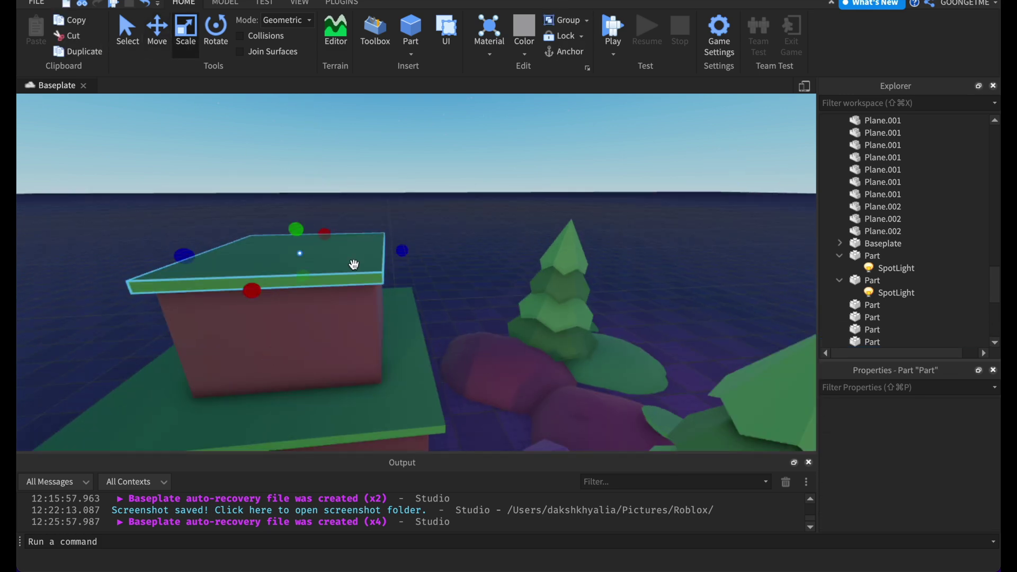
Duplicate the green-topped brown platform and arrange the copies behind the pines
left_click(160, 50)
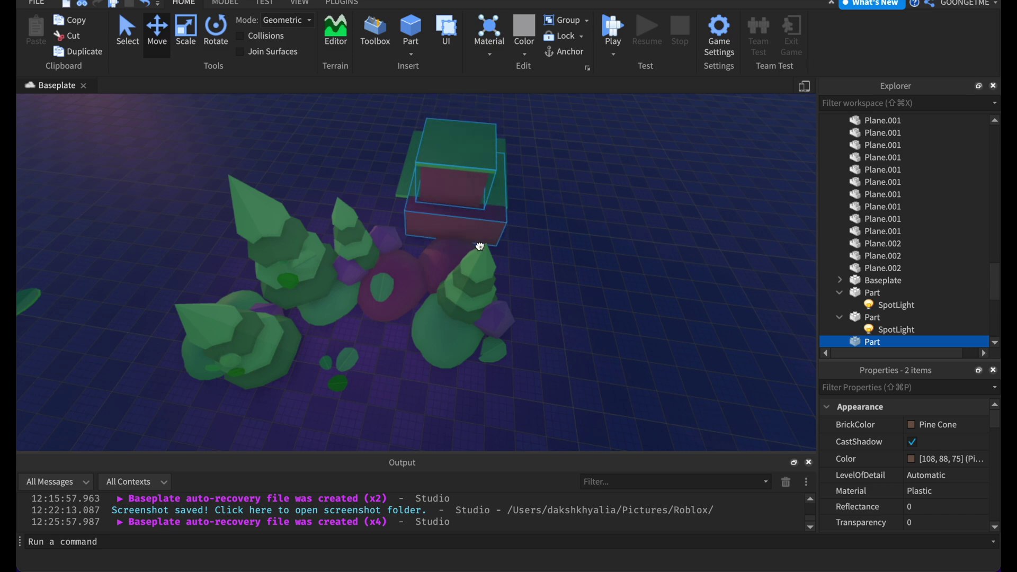
left_click(398, 191)
key("super+4")
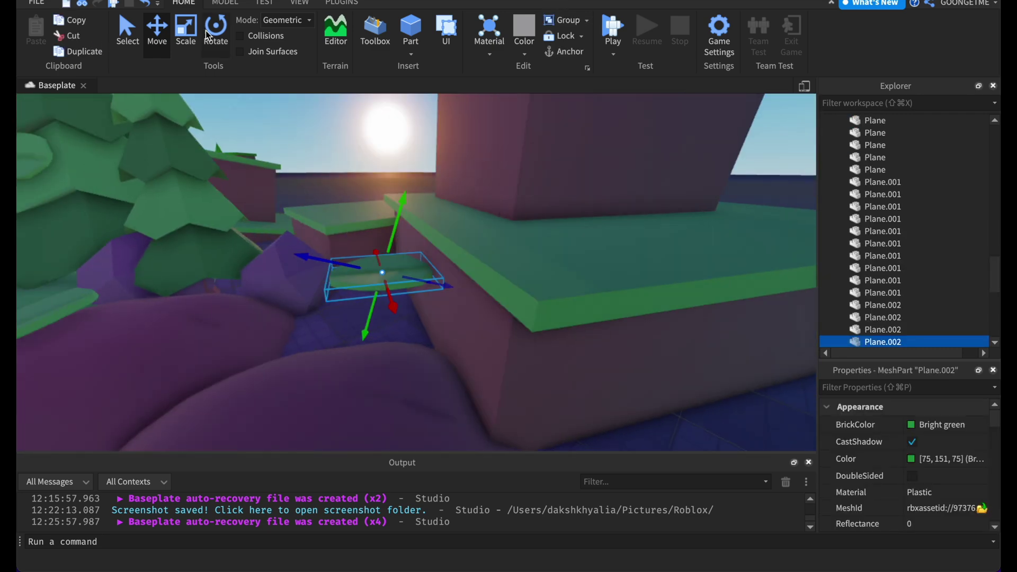
Stand the leaf copy upright against the platform's lower wall and place another leaf on the upper tier
key("super+4")
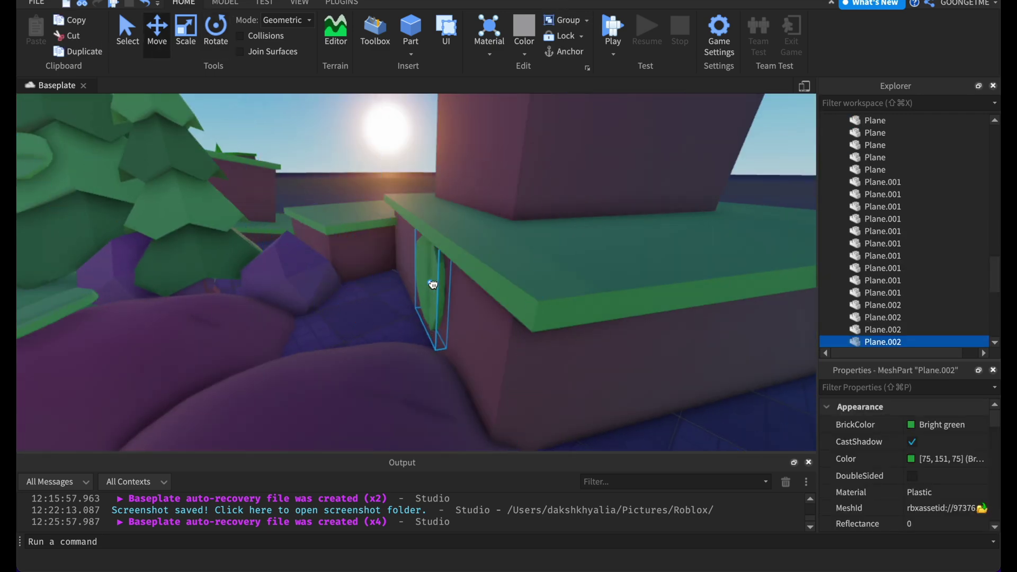
key("super+3")
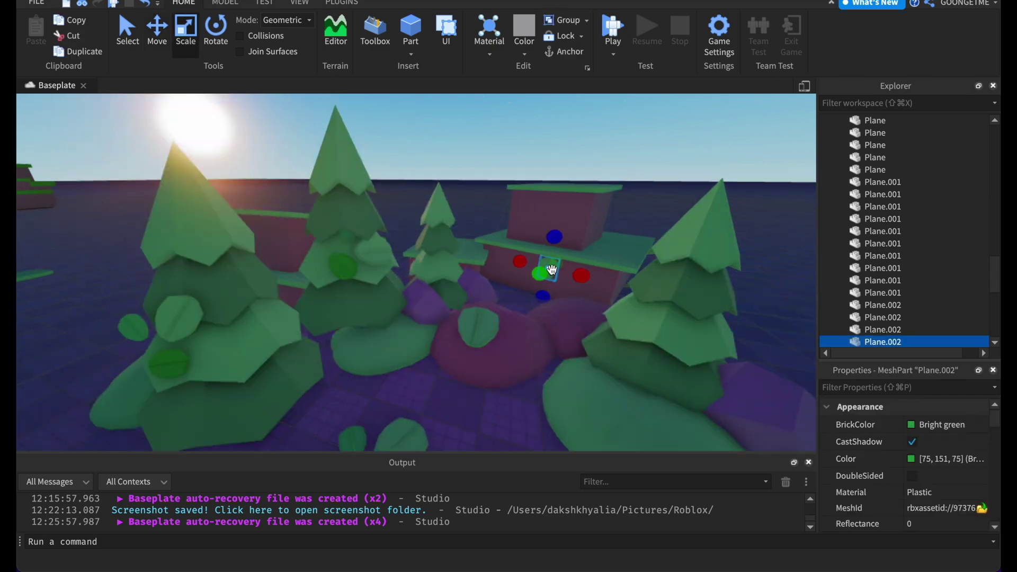
left_click_drag(552, 270, 611, 151)
left_click(641, 142)
scroll(641, 142, "down", 3)
right_click_drag(641, 142, 599, 135)
key("d")
key("a")
key("w")
key("d")
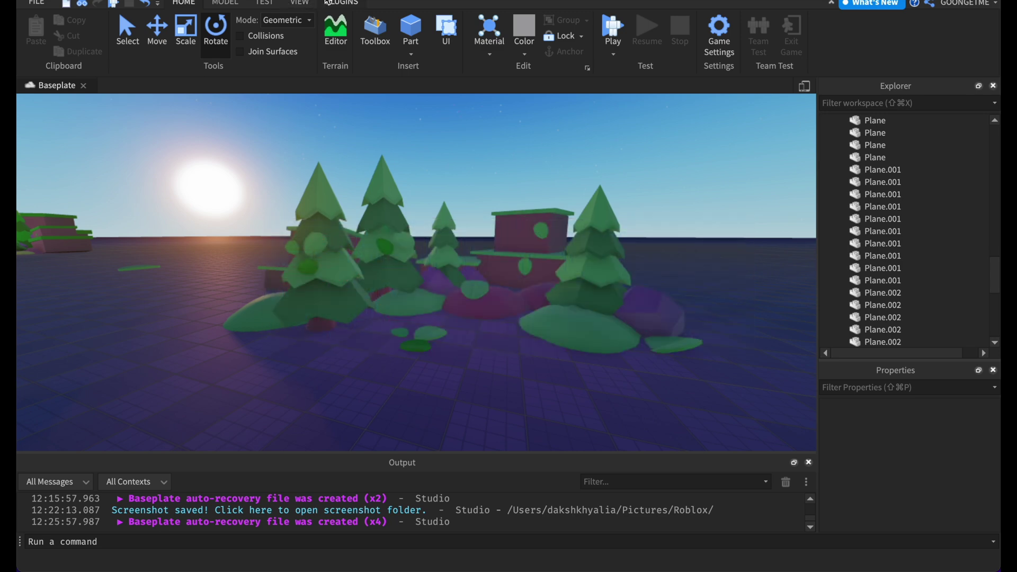